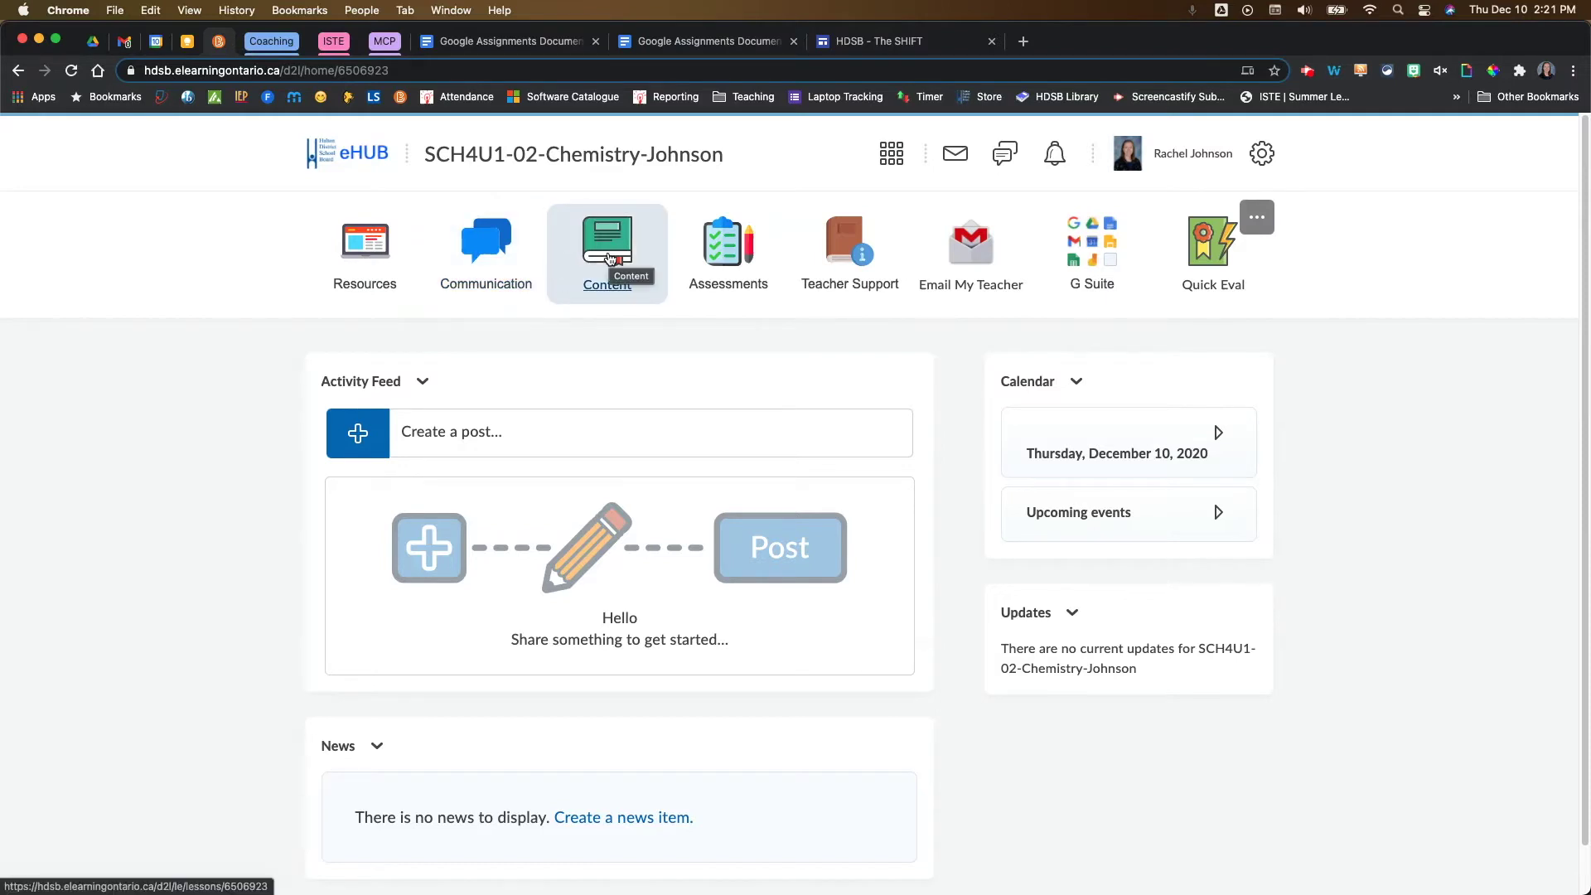
Open the chemistry course's Content area and start a new unit.
click(608, 260)
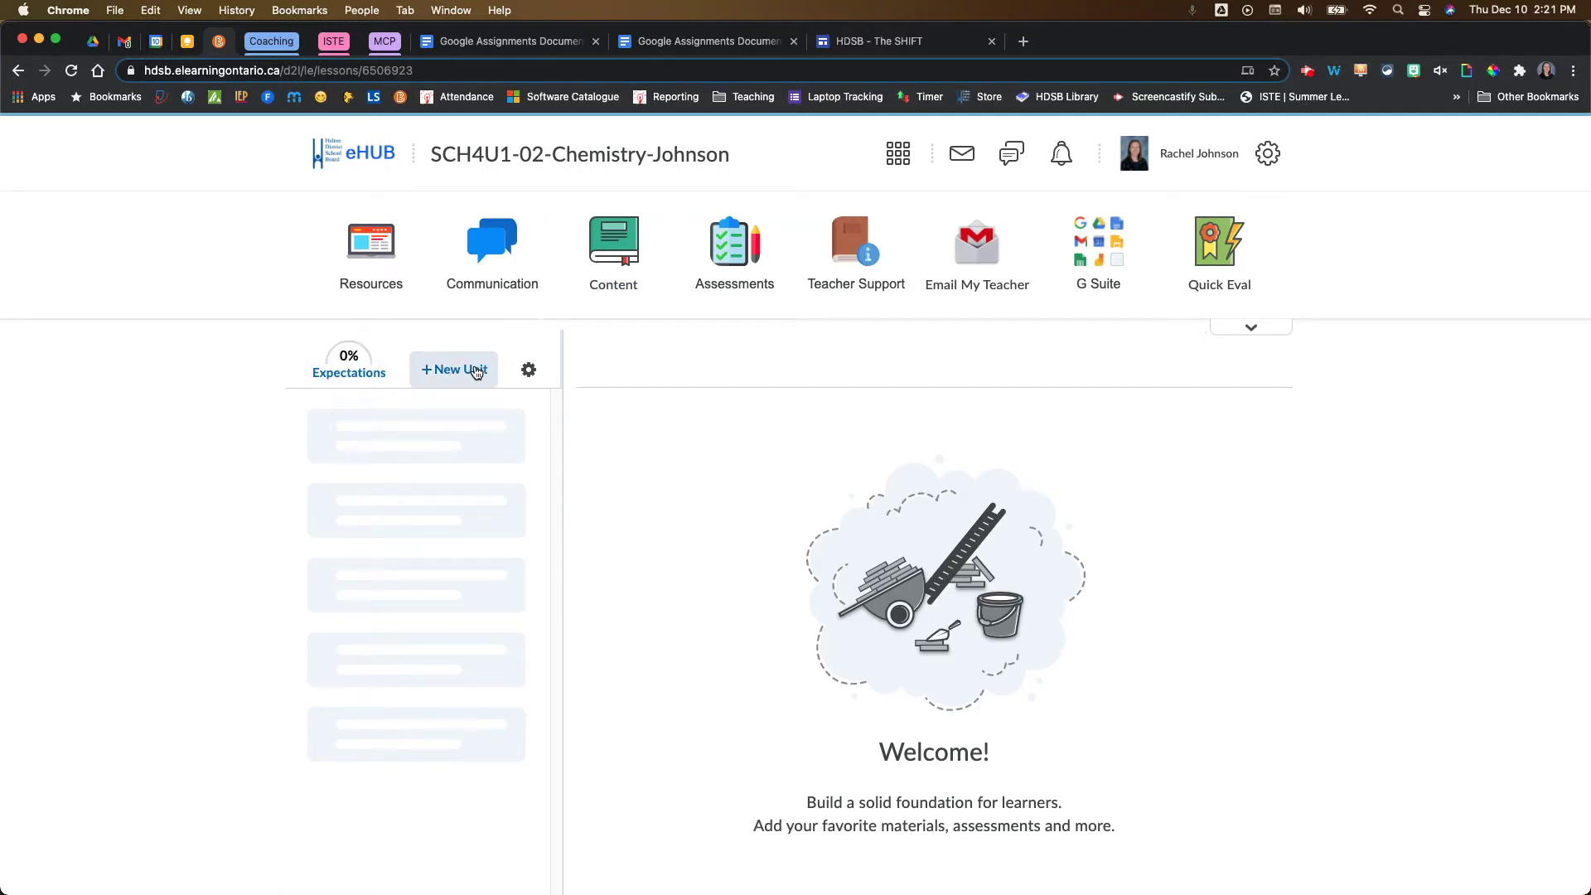
click(476, 370)
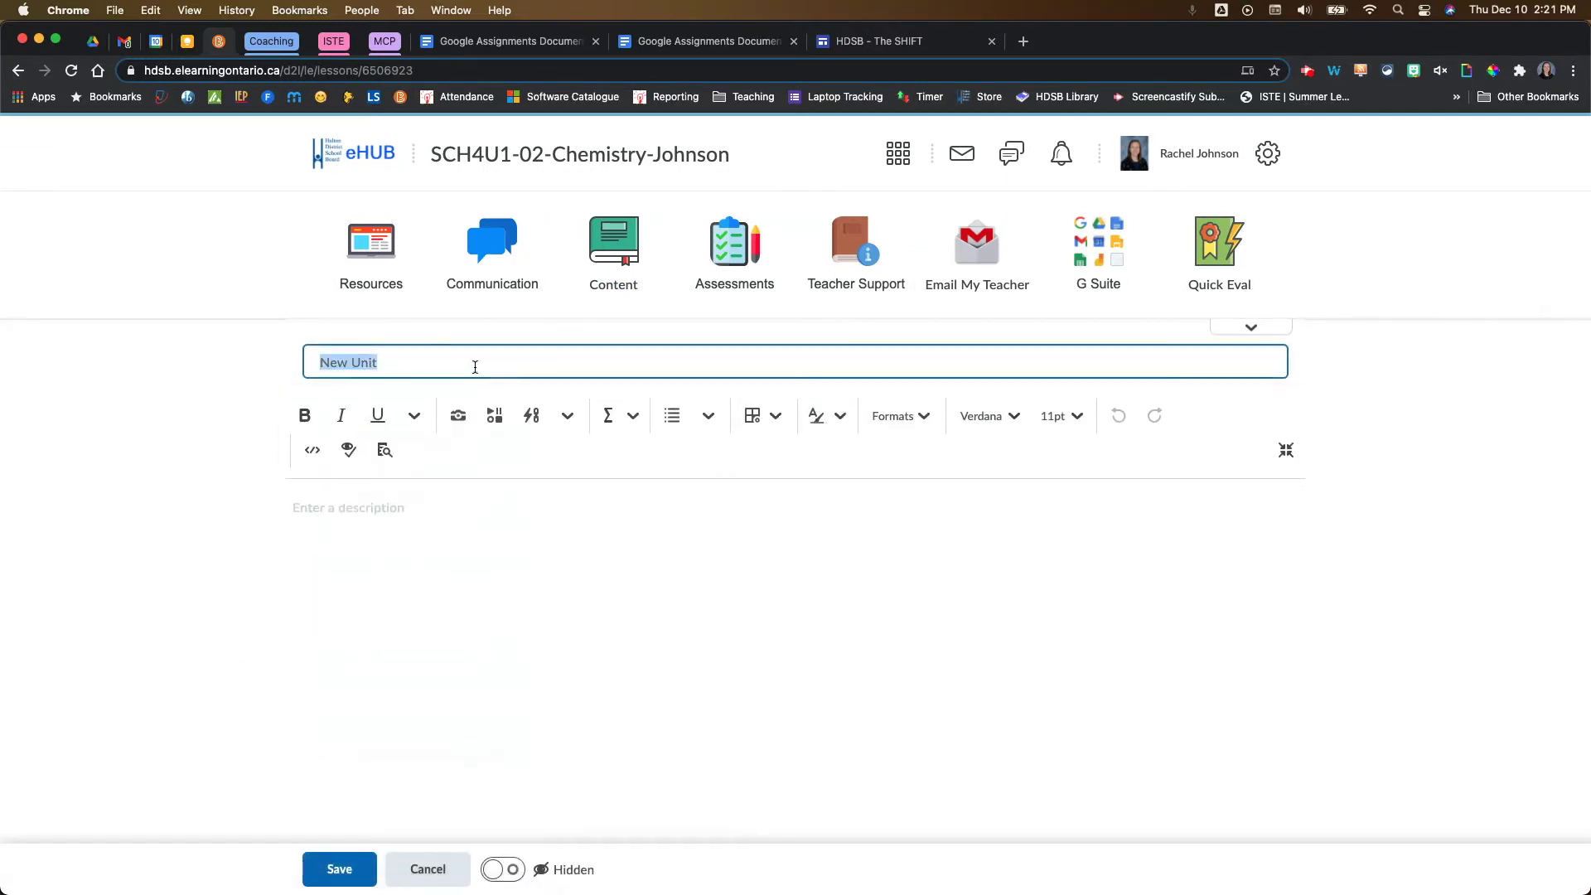
Create and save a visible unit titled 'Unit 1', then open it.
text(U)
click(503, 868)
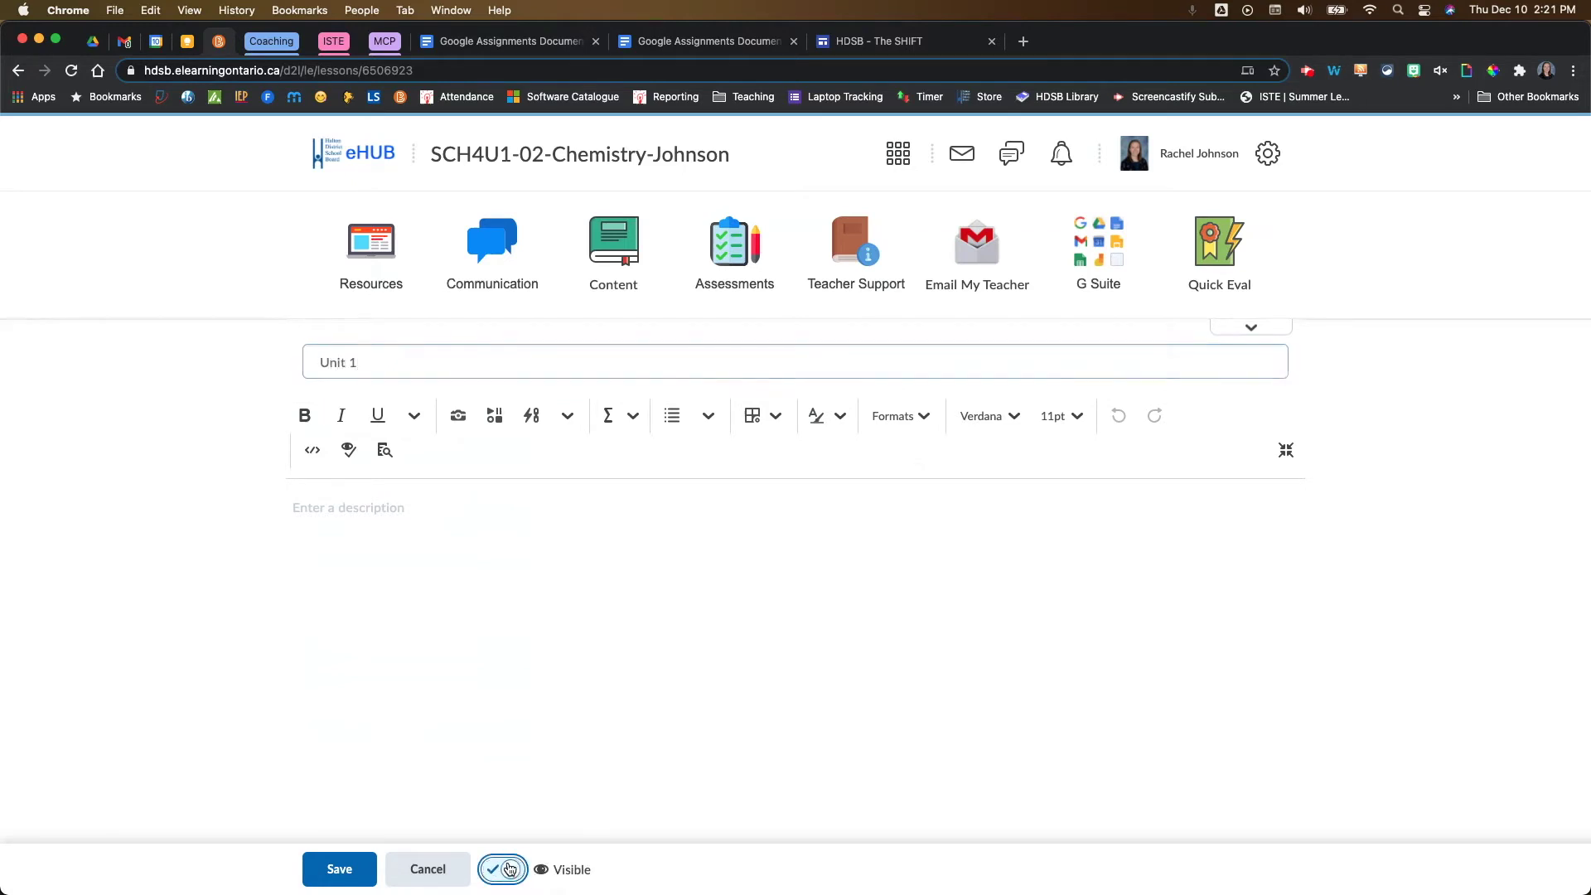
click(346, 868)
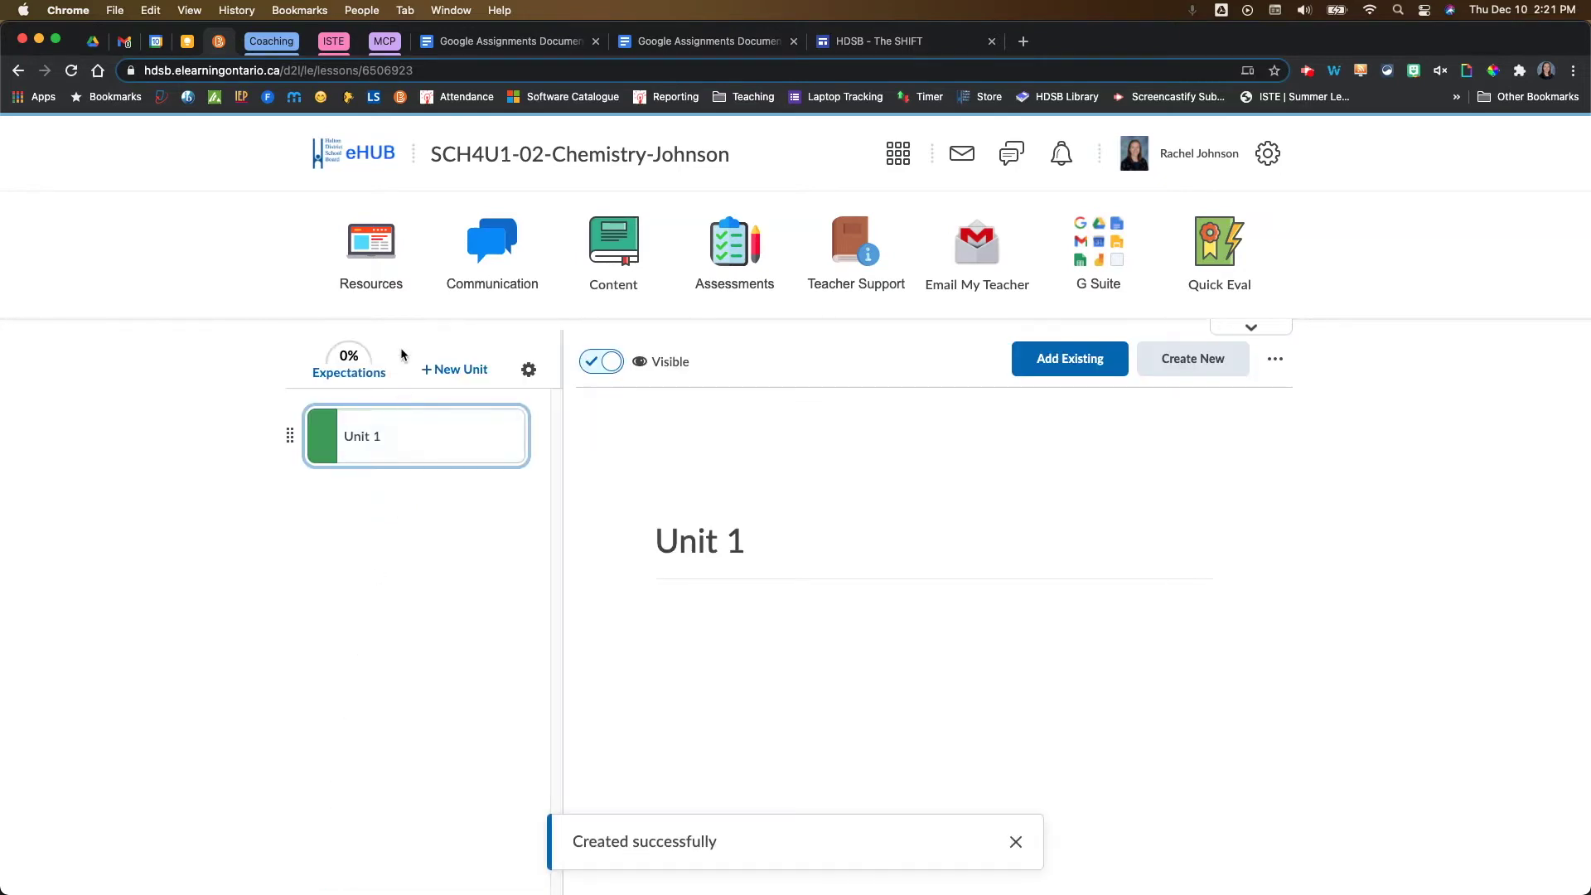
click(377, 440)
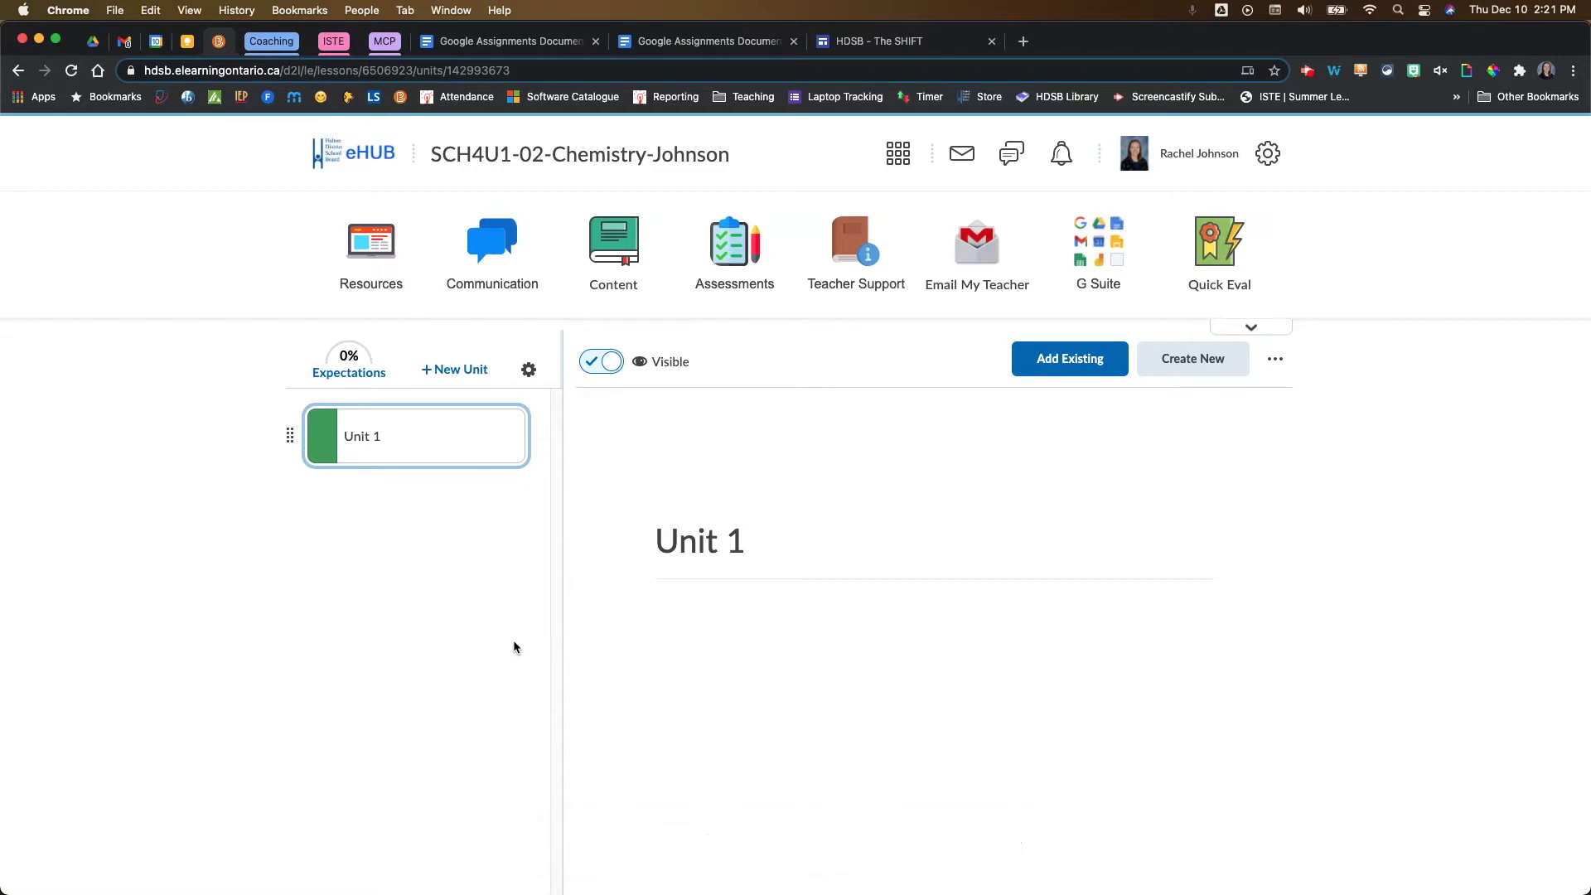
Choose Google Assignments from Add Existing's More options for Unit 1.
click(1084, 367)
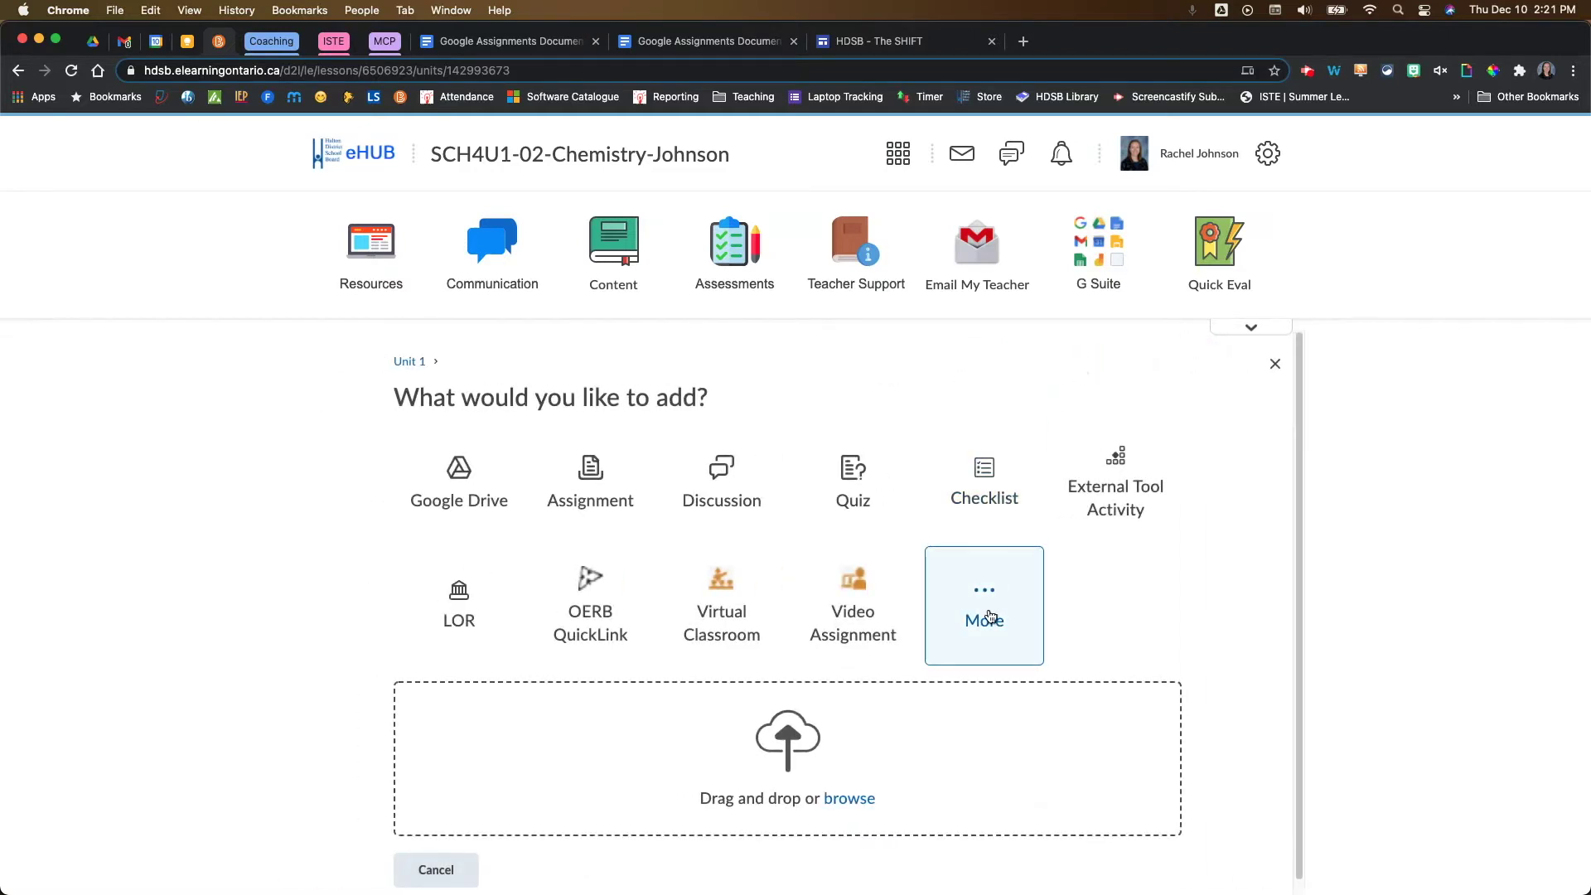
click(987, 616)
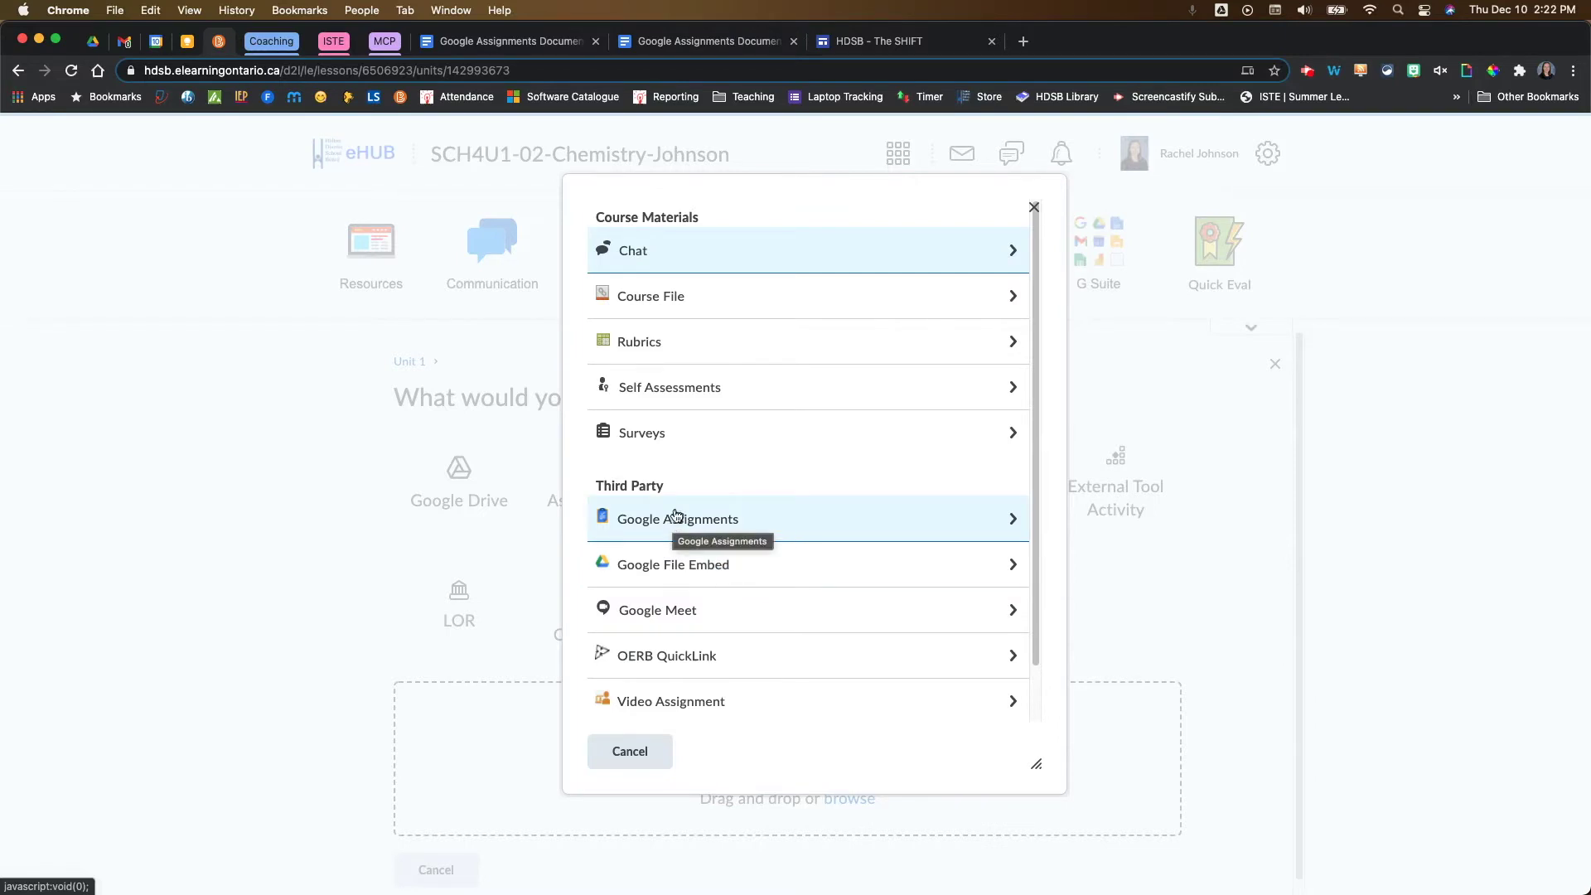
click(711, 522)
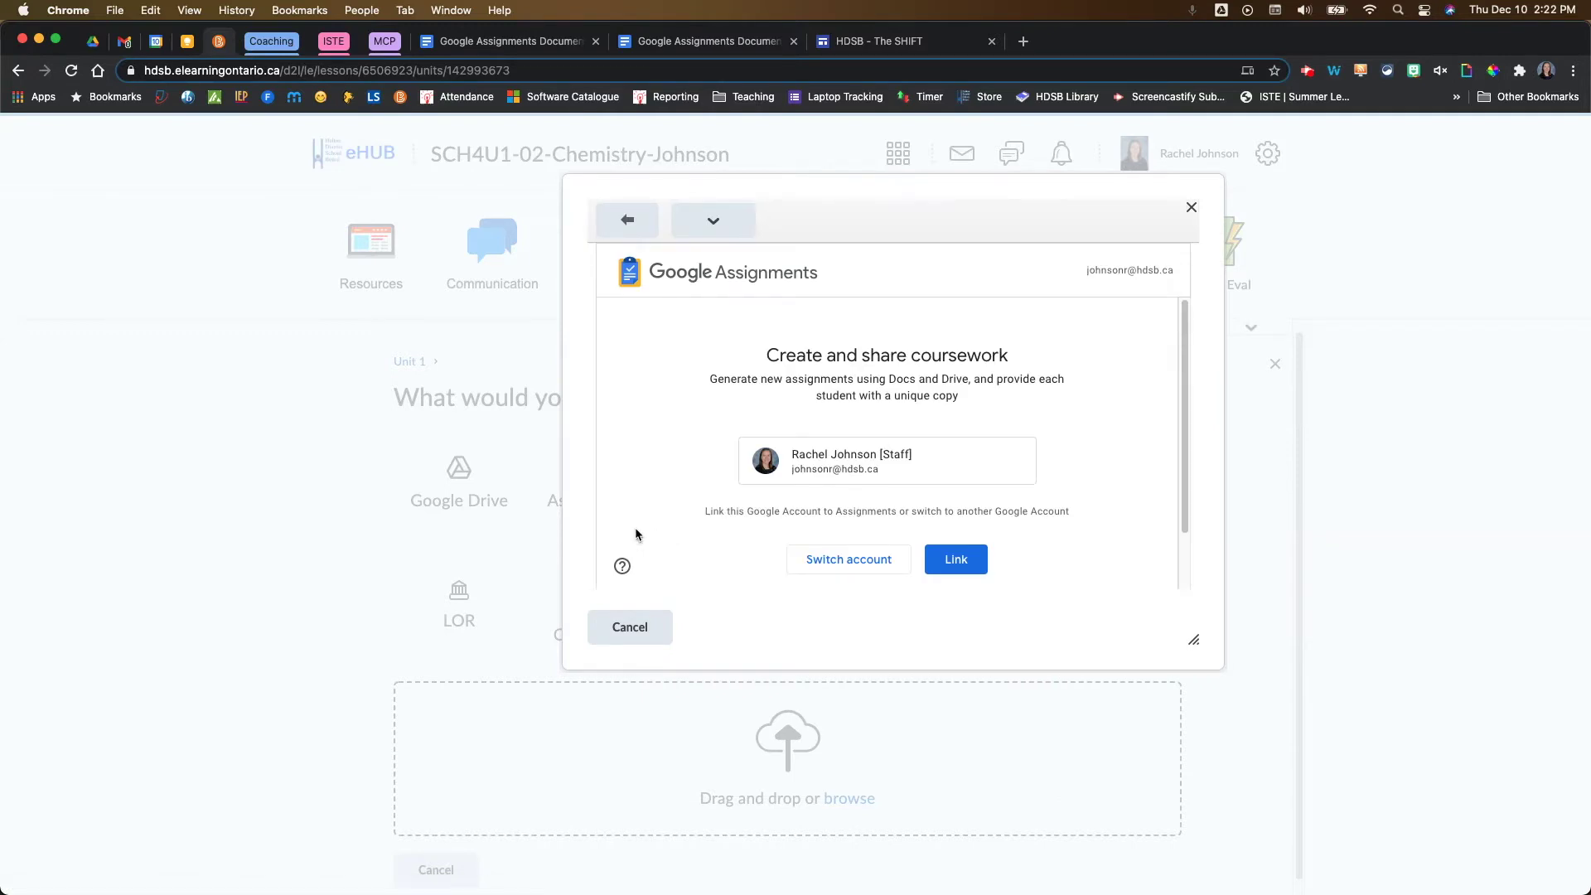
Link the teacher's Google account to Google Assignments.
click(957, 560)
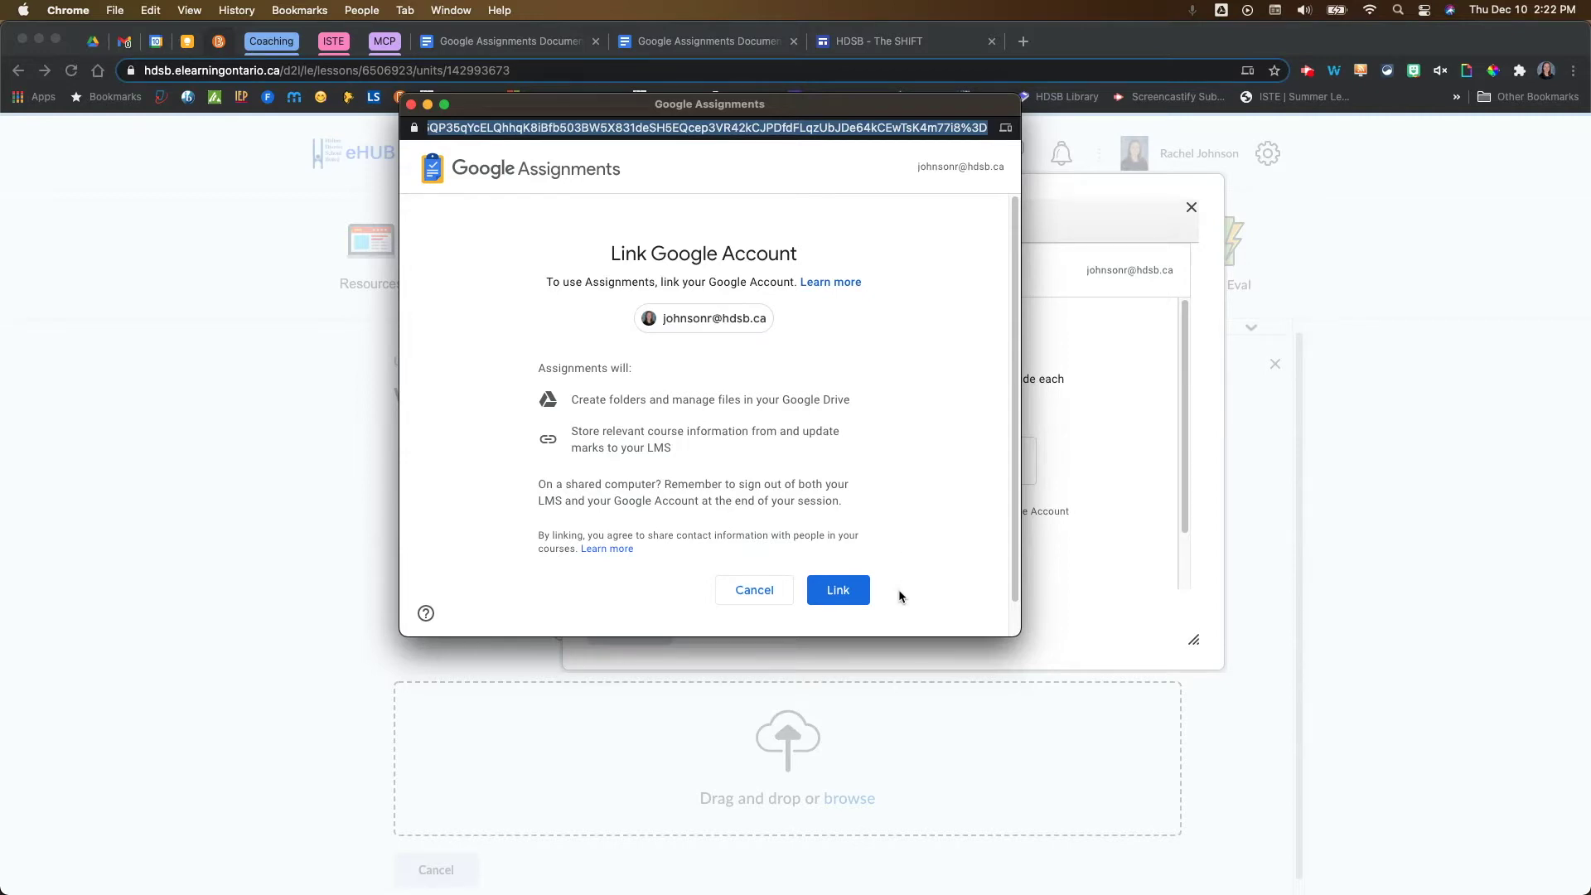
click(843, 598)
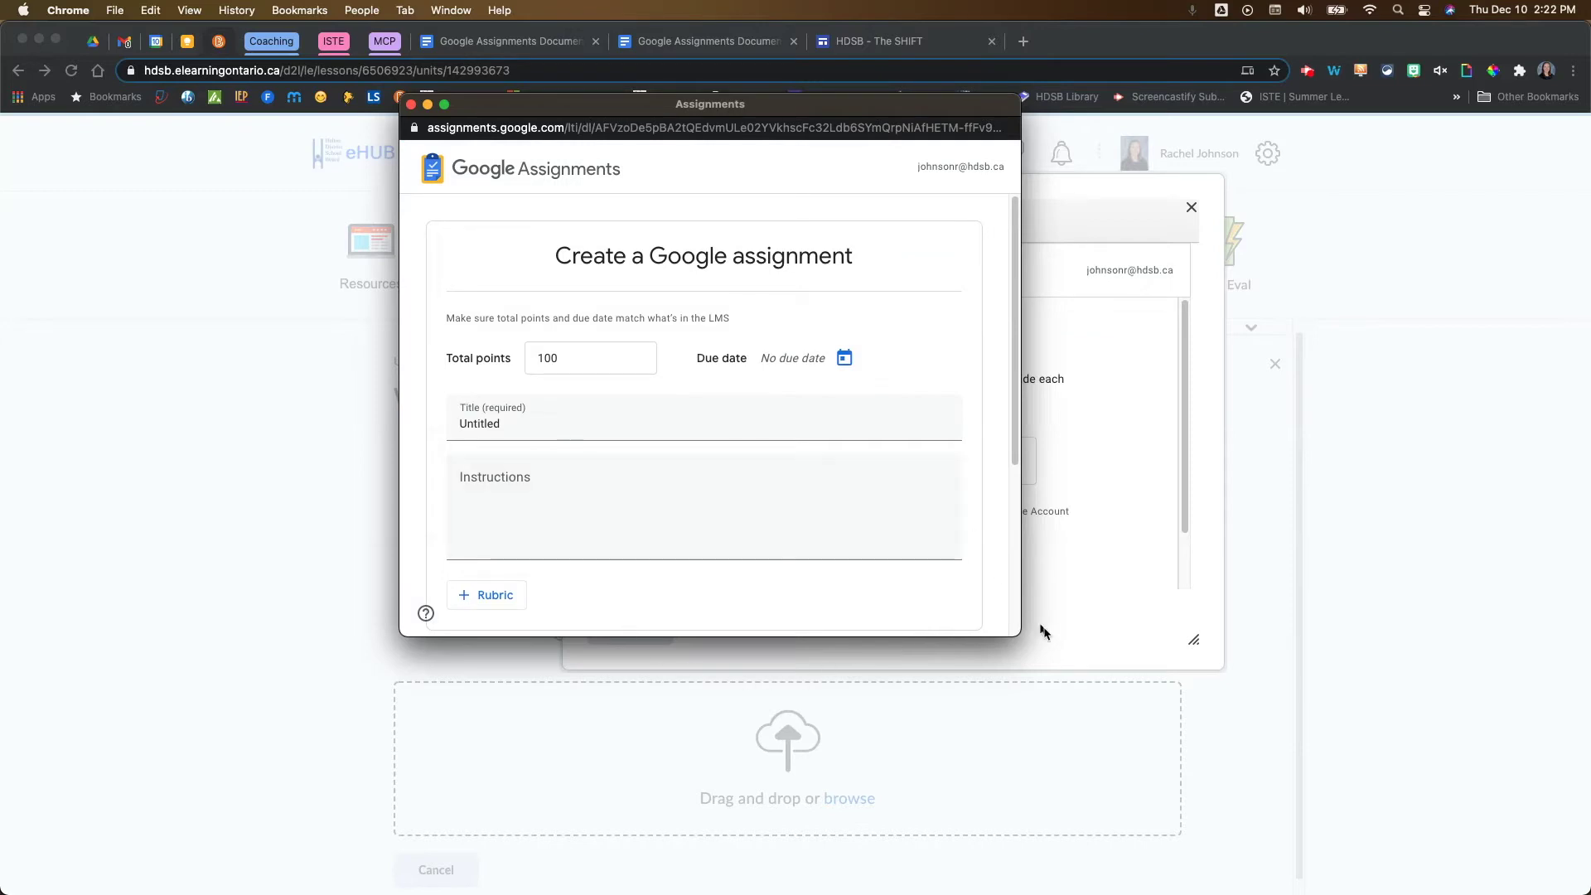
Set the new assignment to 20 total points, due 18 December at 23:59.
drag(1018, 636, 1333, 846)
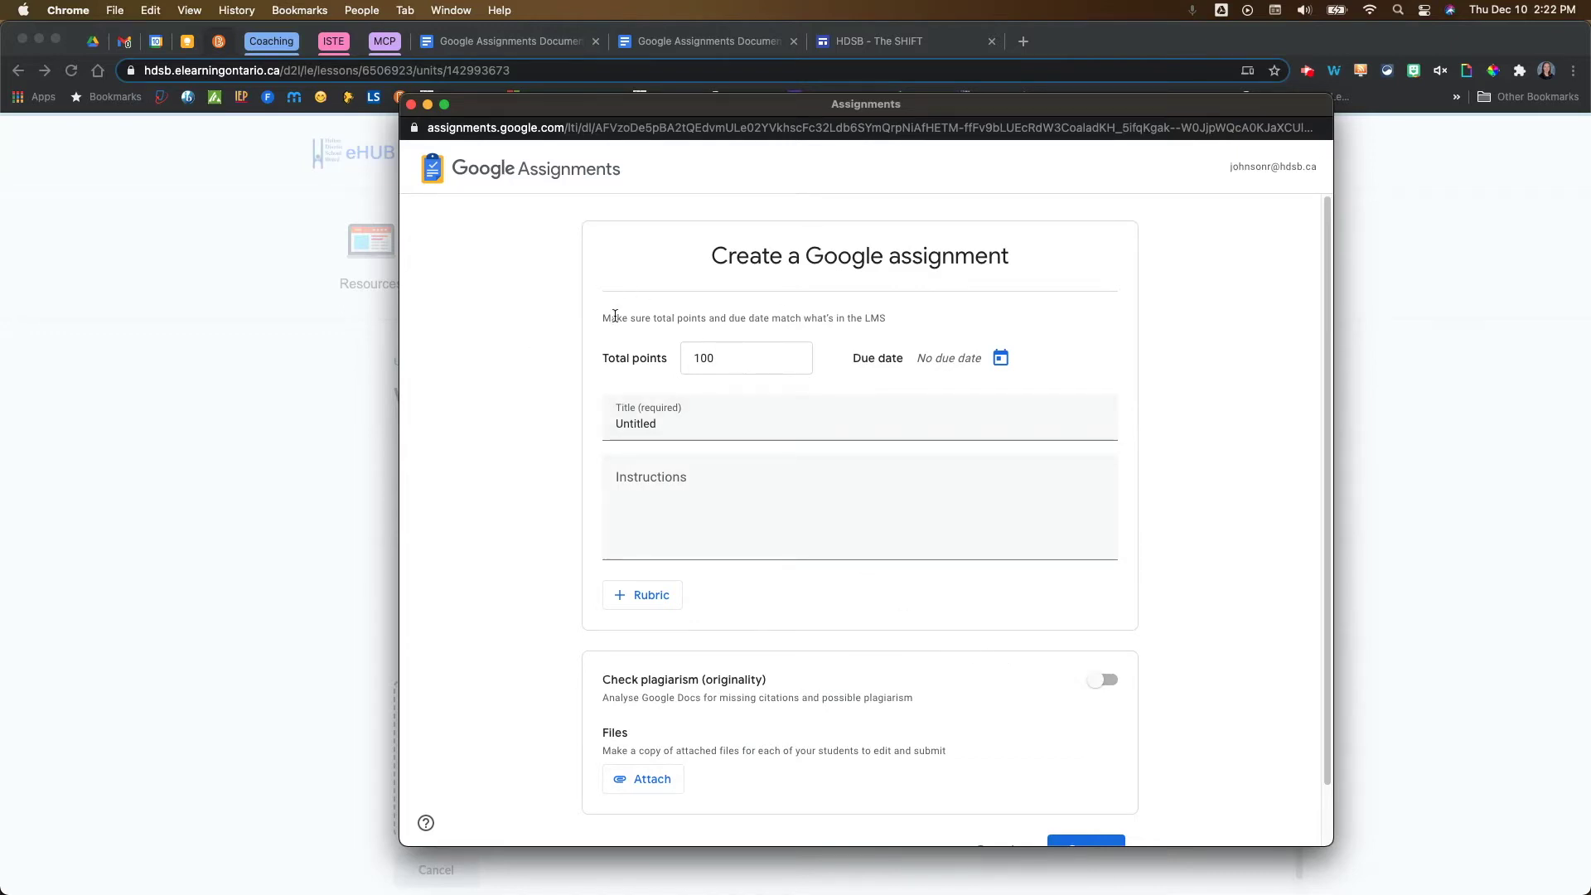
click(703, 358)
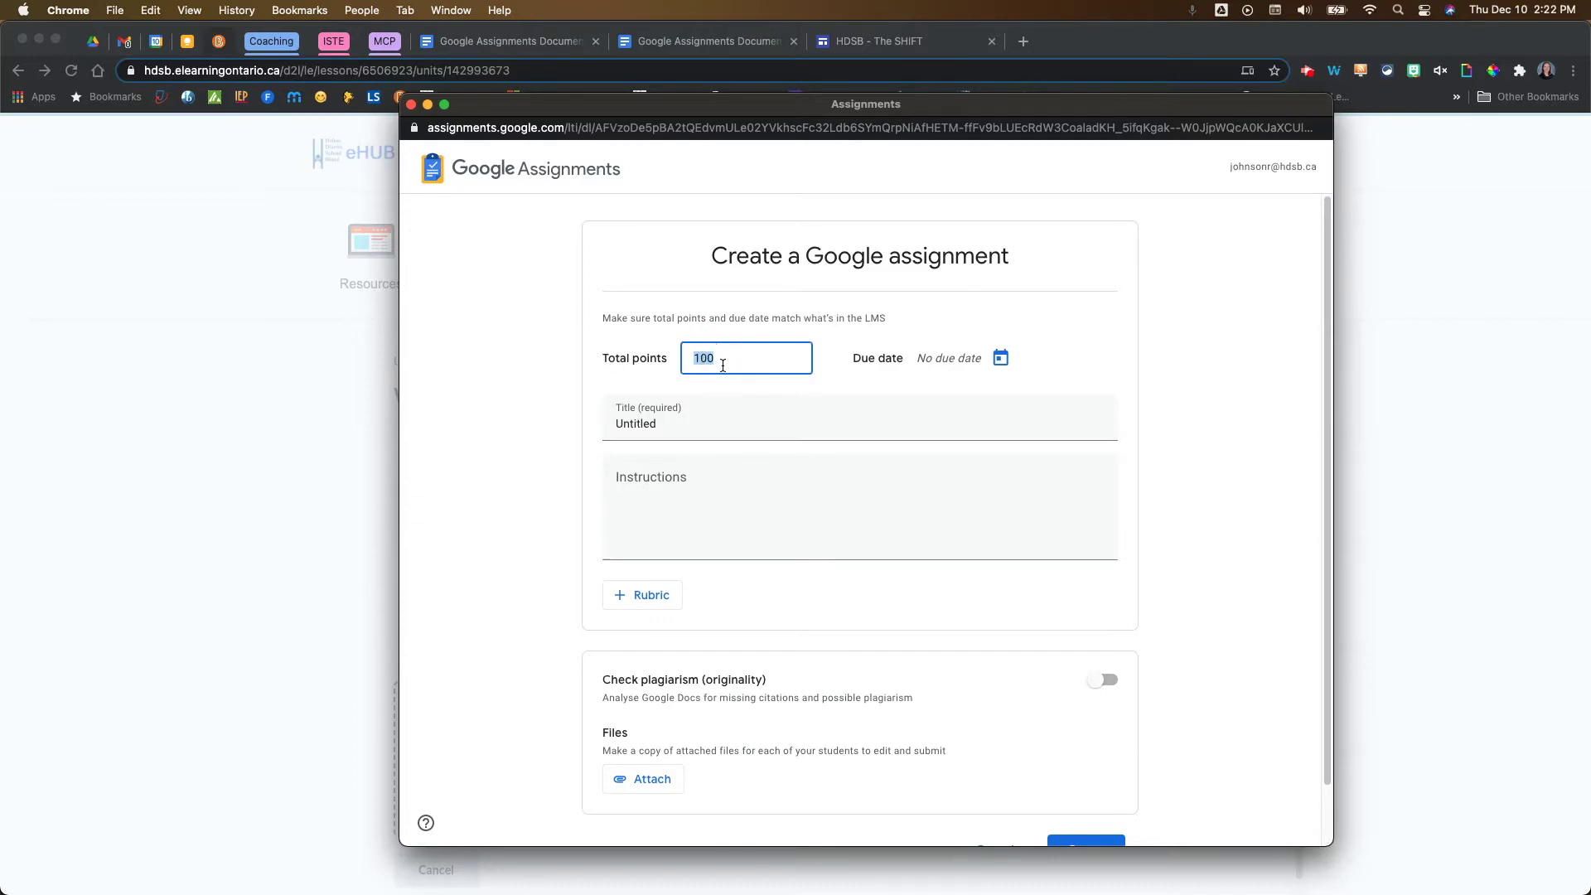
text(20)
click(1004, 361)
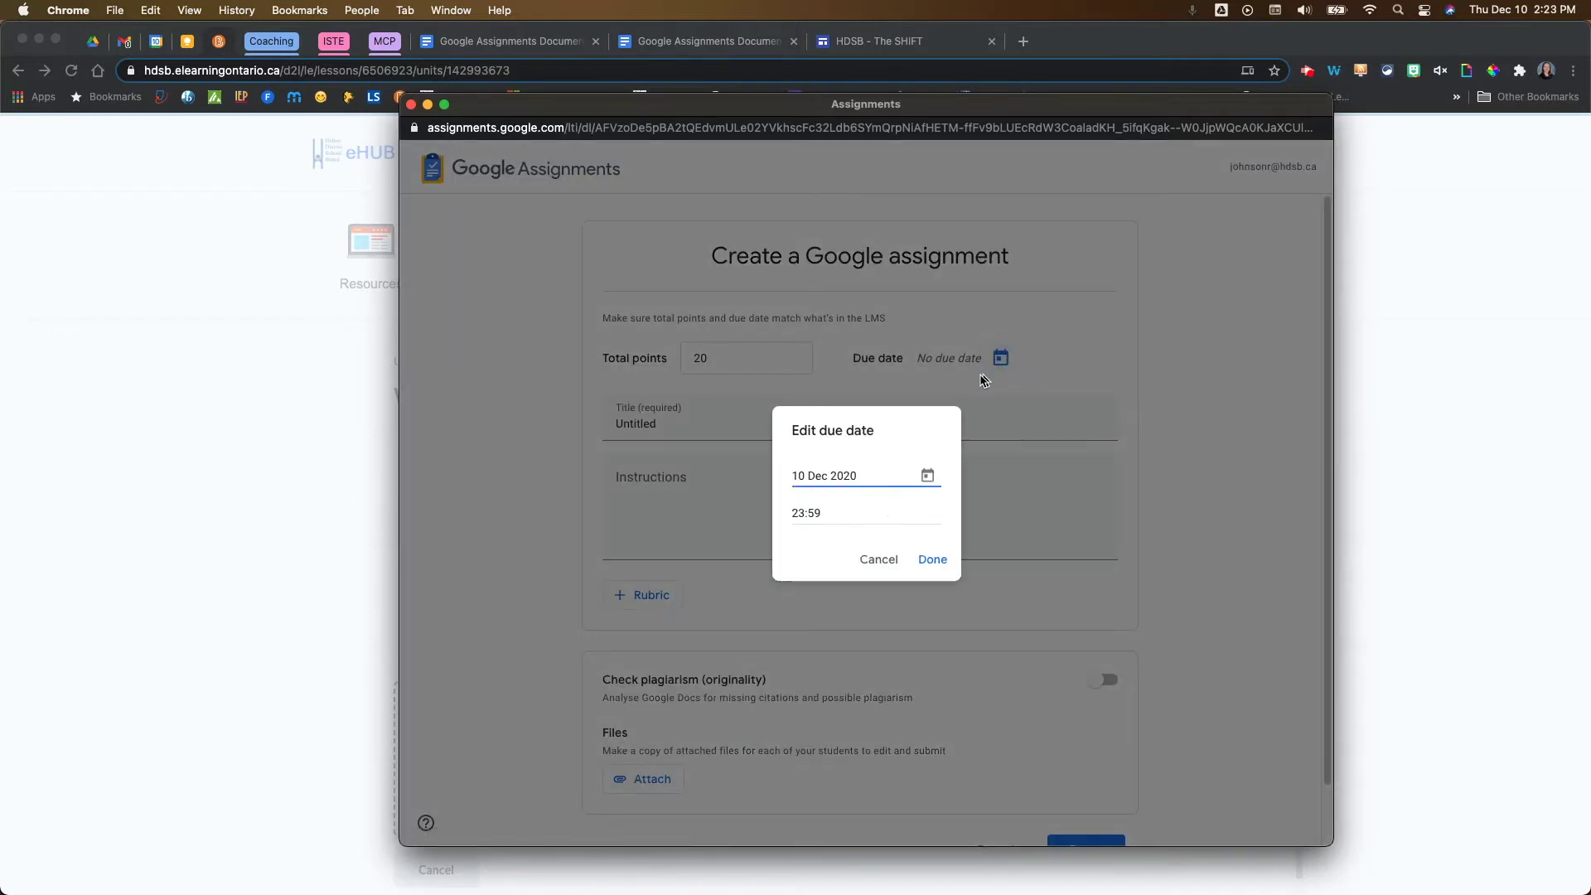
click(925, 476)
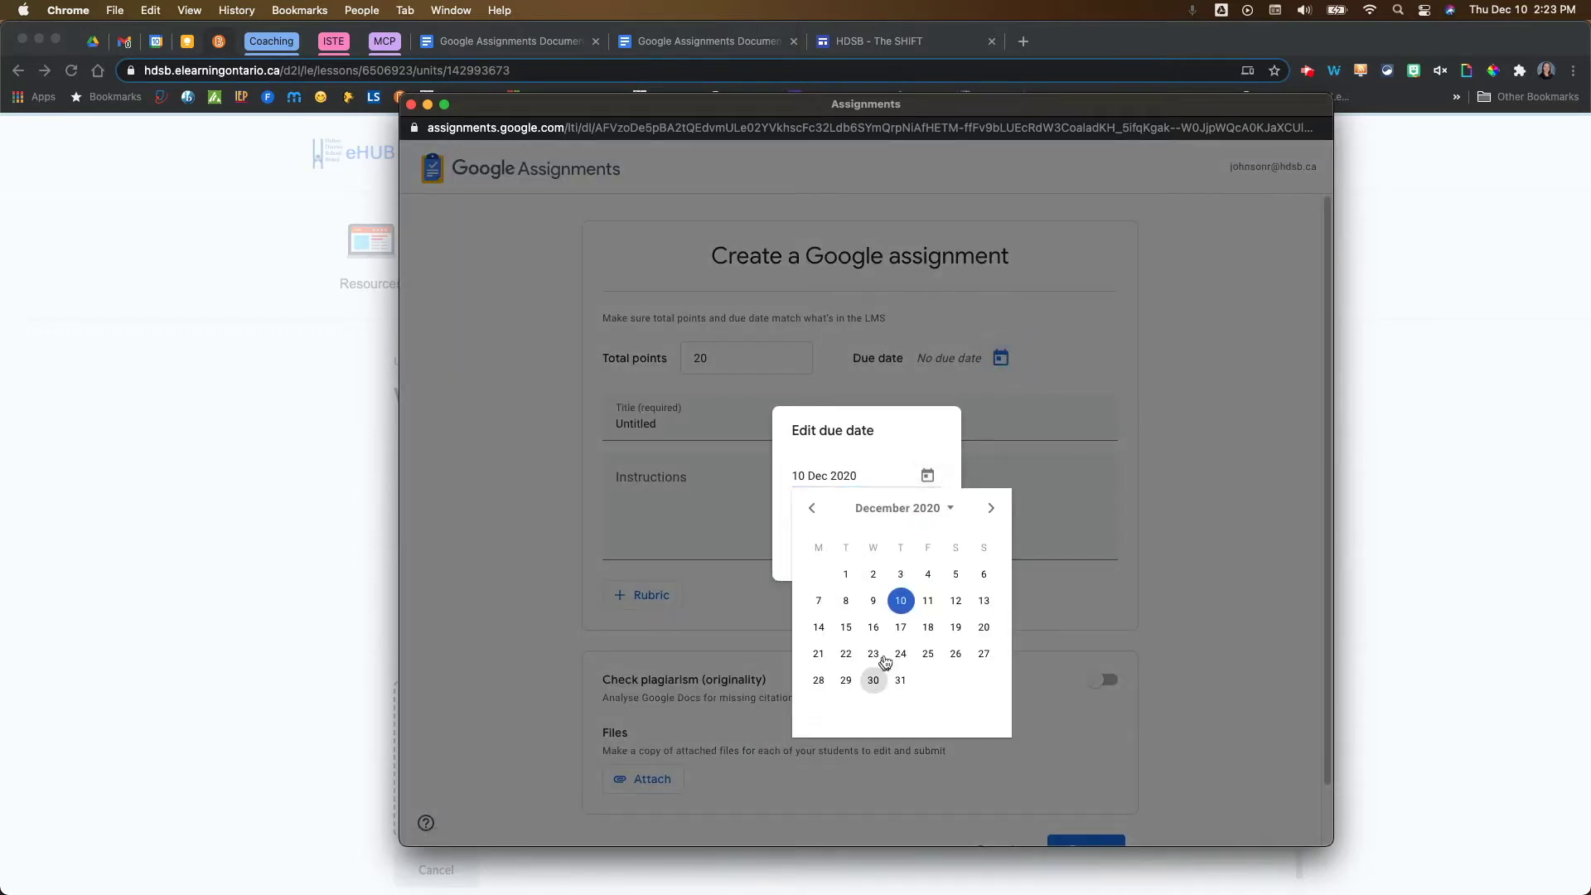
click(927, 628)
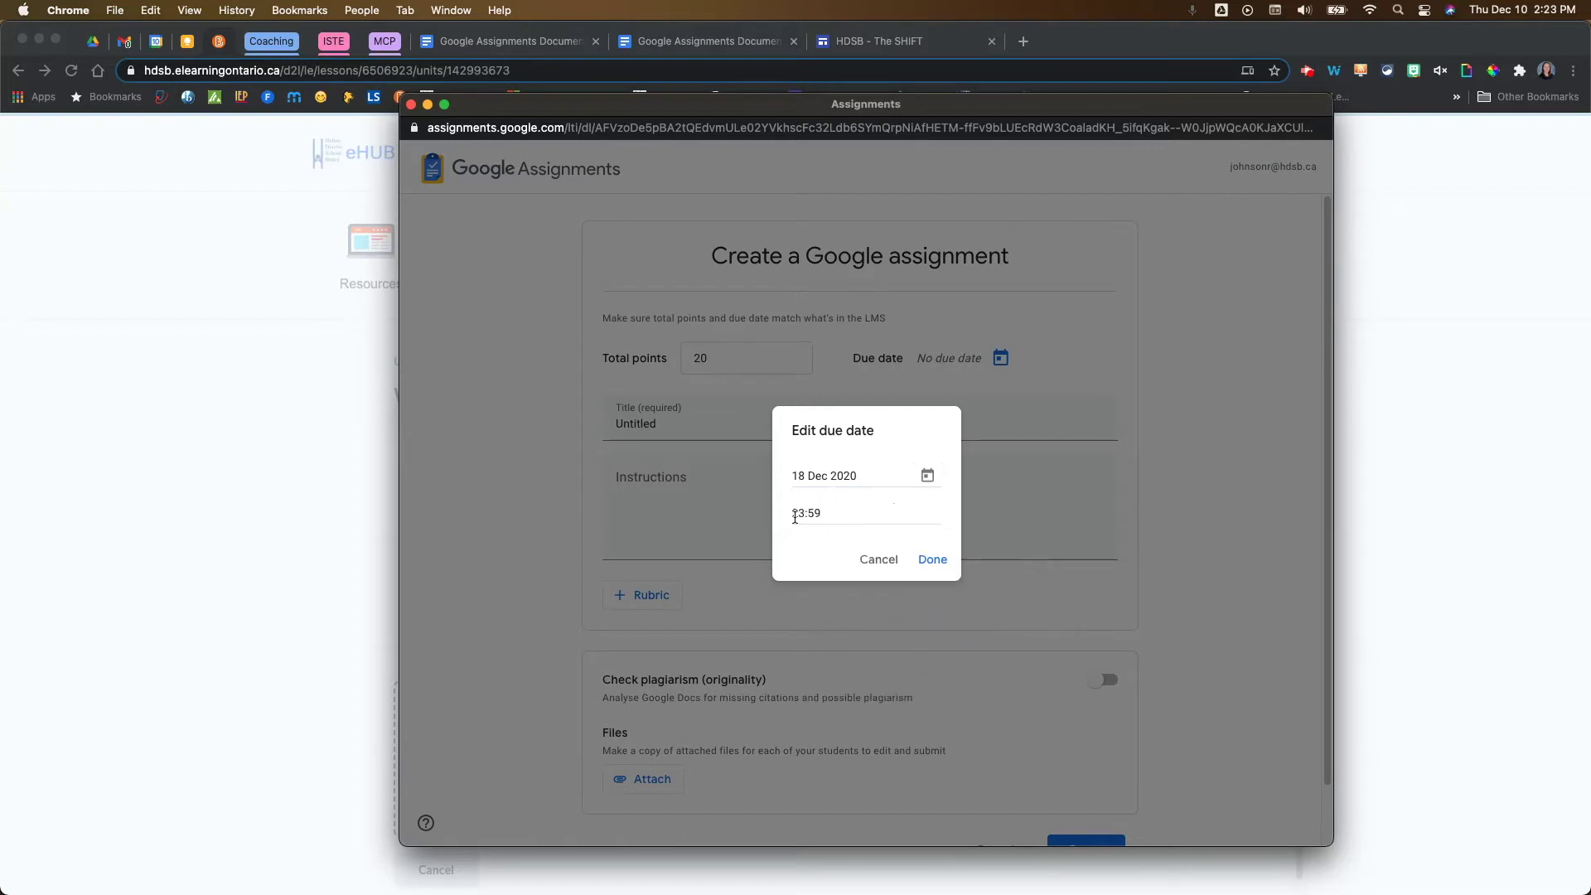
click(929, 560)
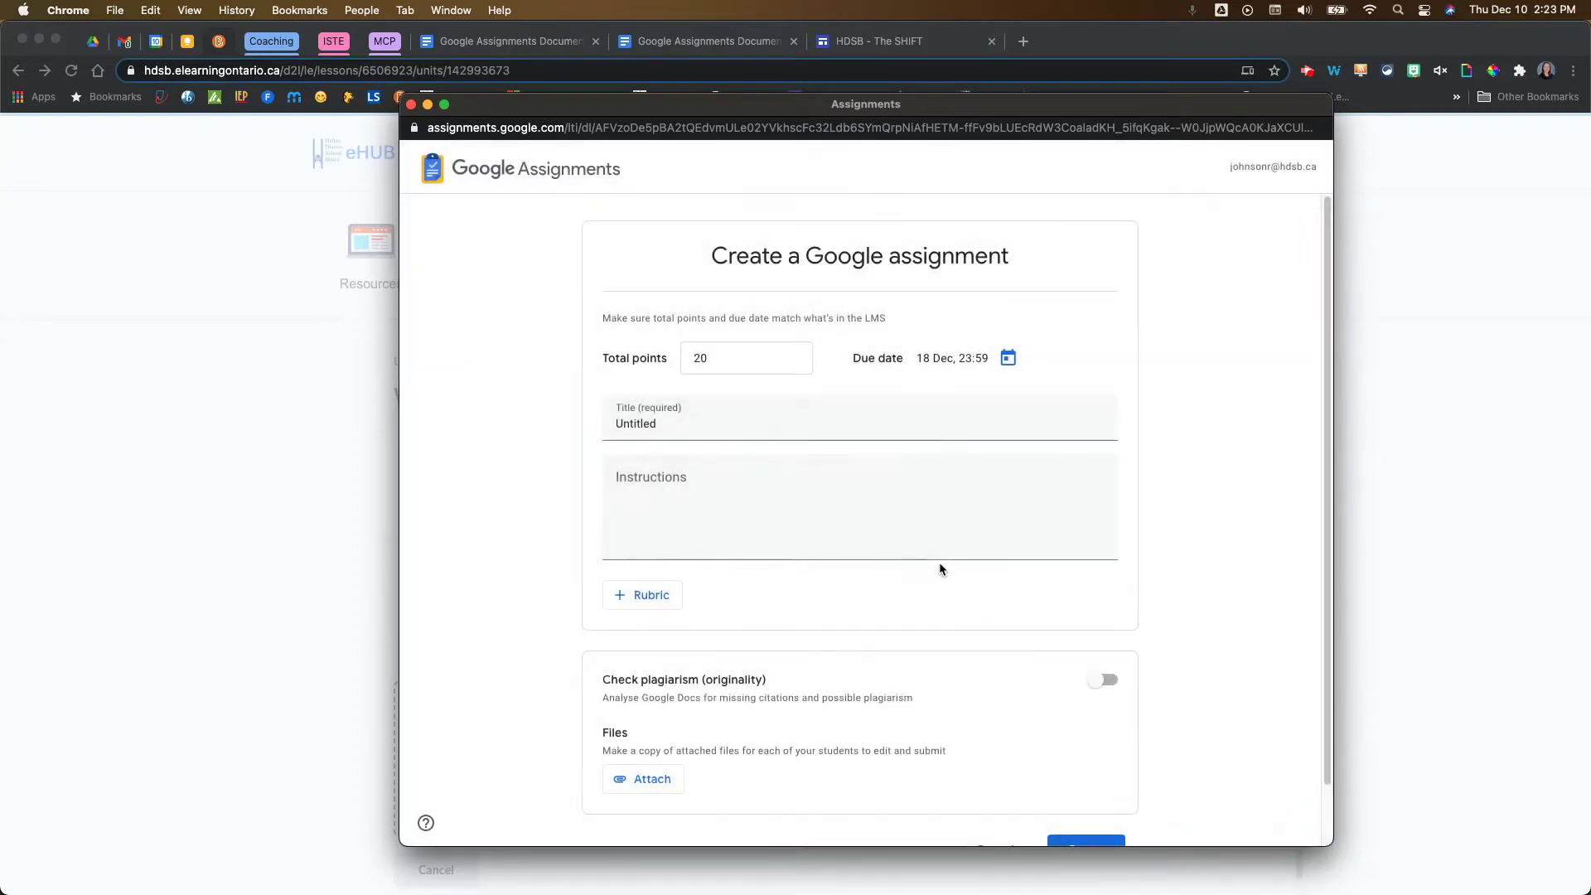
click(621, 416)
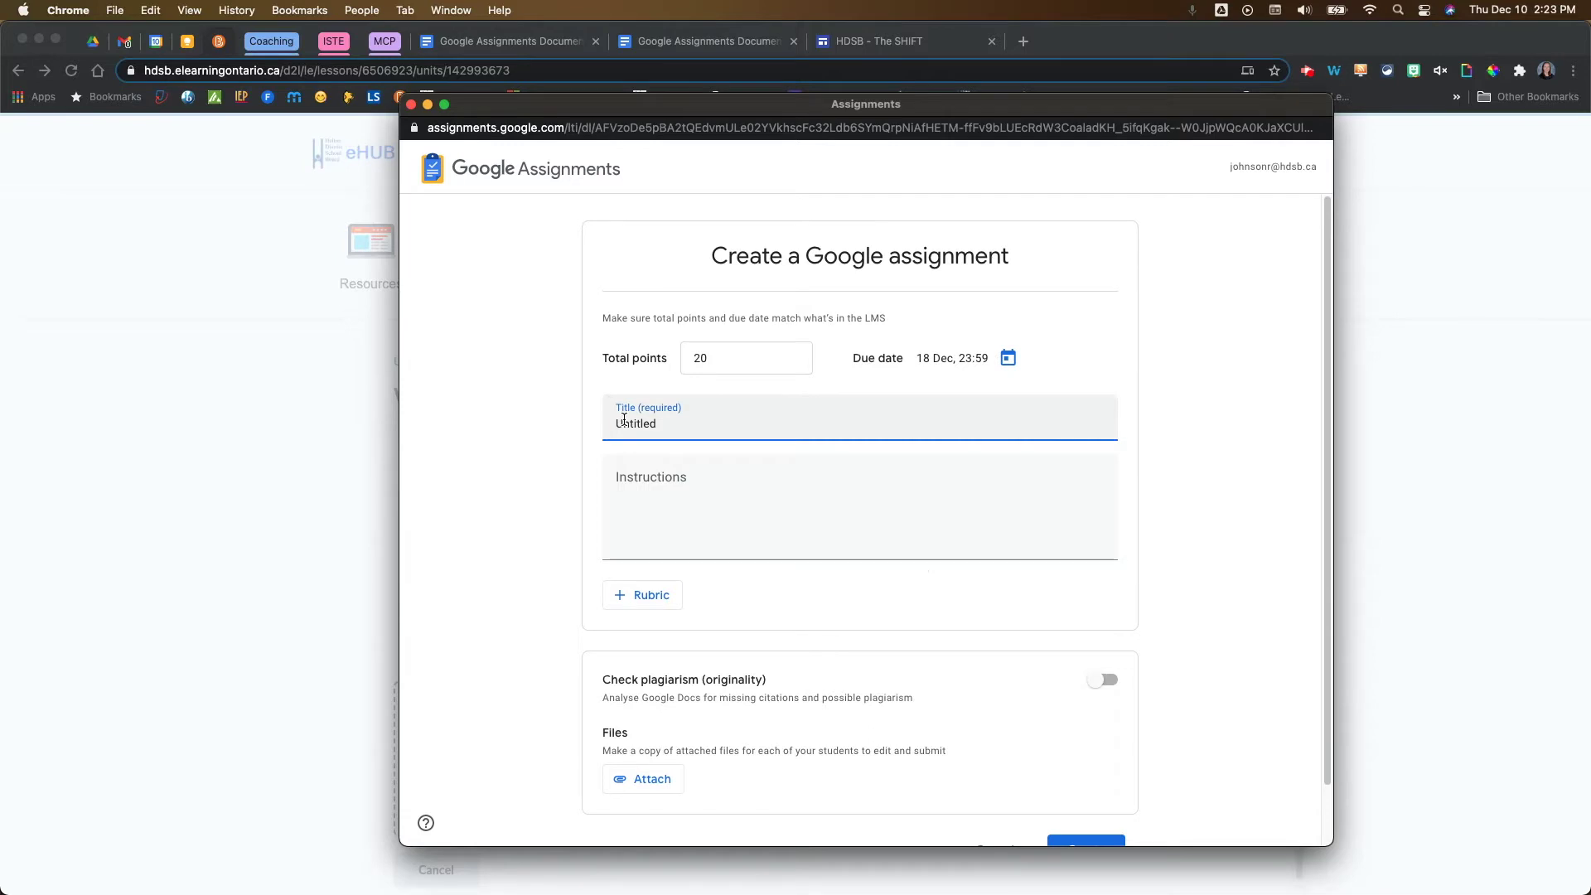
Title it 'Assignment 1' with instructions 'Please complete the template and submit'.
text(Assign)
double_click(662, 425)
text(A)
click(651, 493)
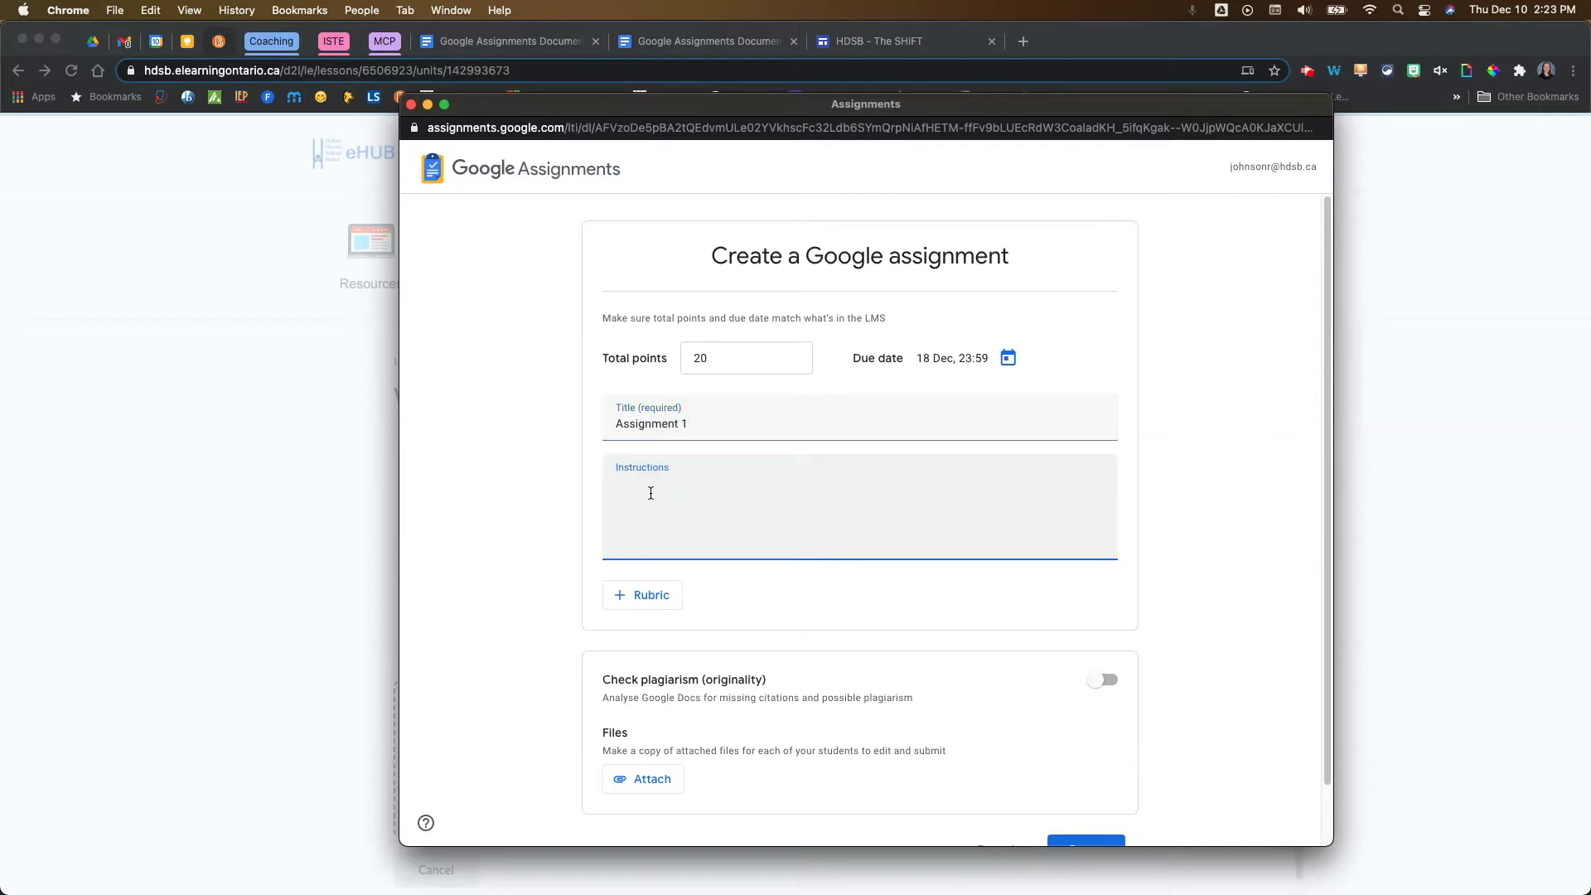
text(Please complete the template and submit)
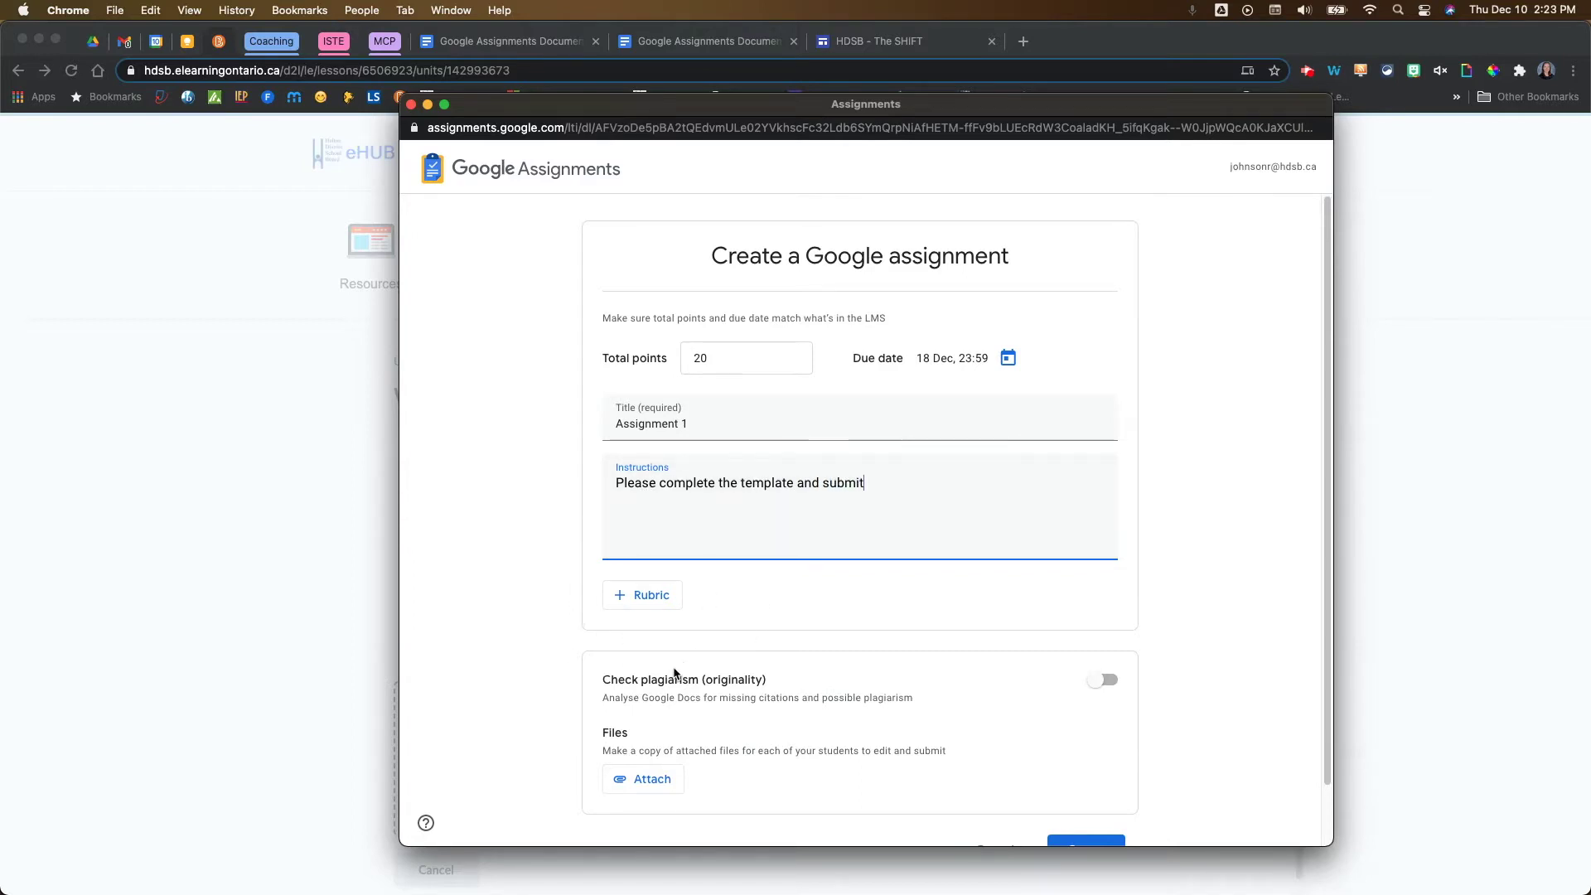
Leave the rubric unset and bring up the Google Drive picker to attach a template file.
click(651, 599)
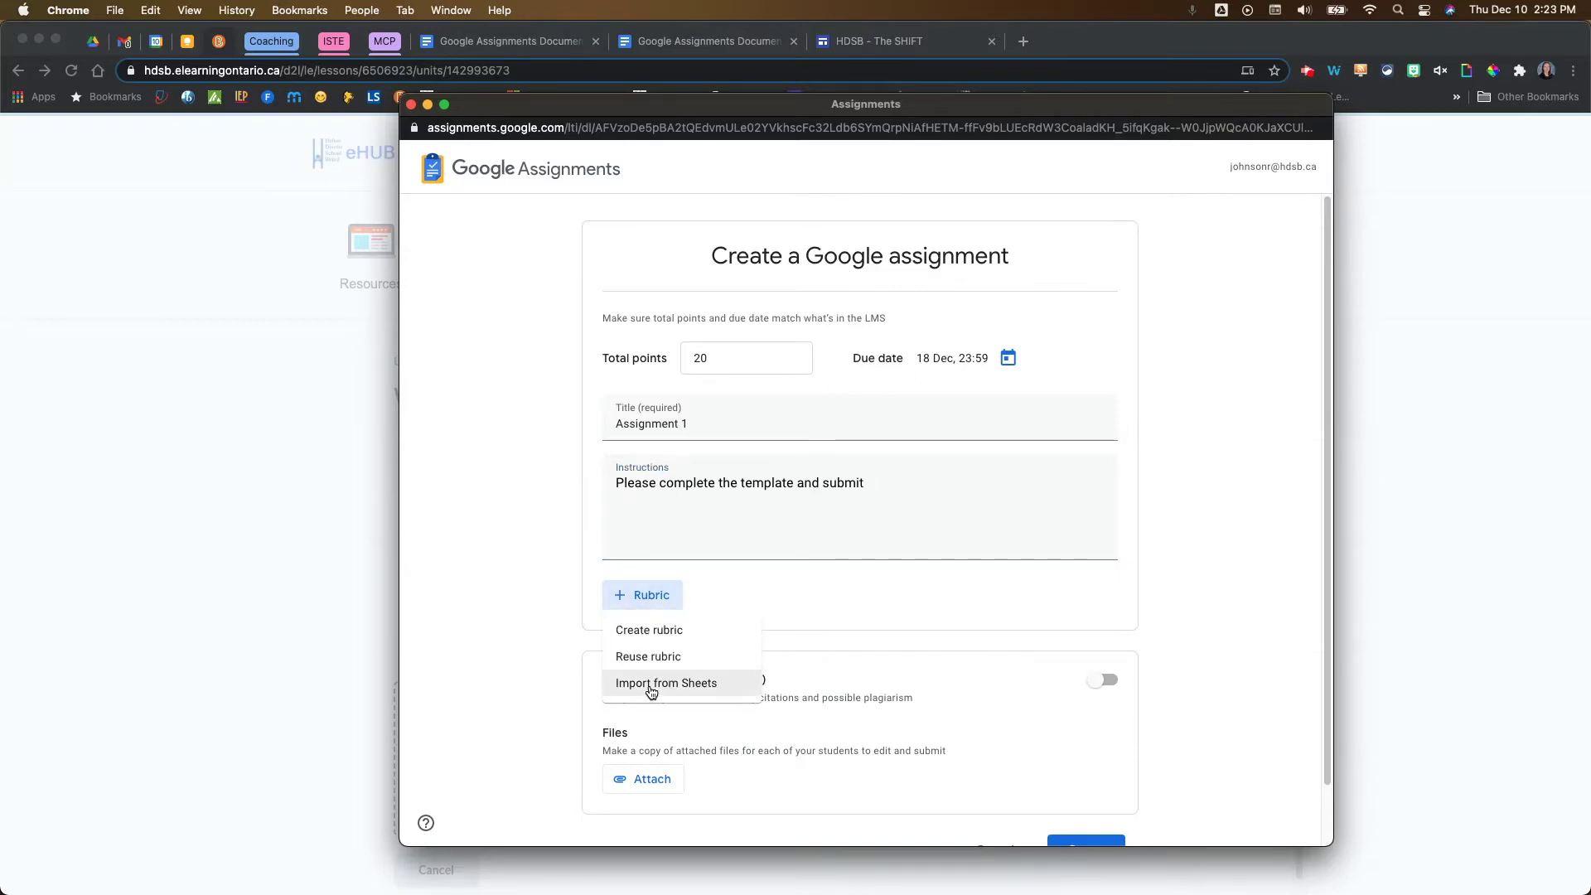
click(1177, 584)
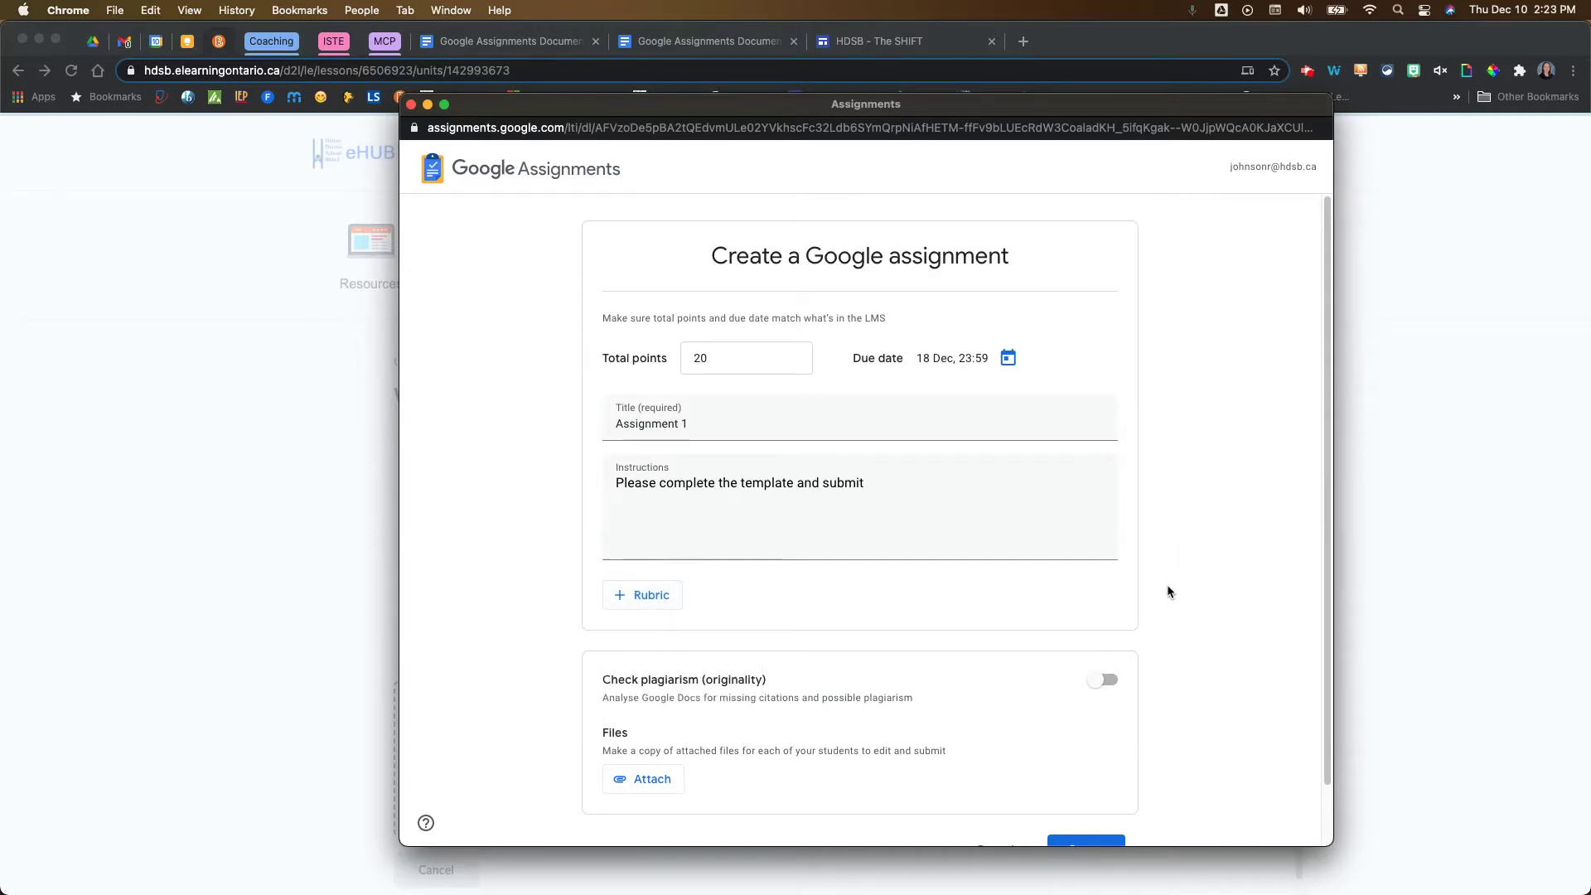
scroll(1169, 591, down, 2)
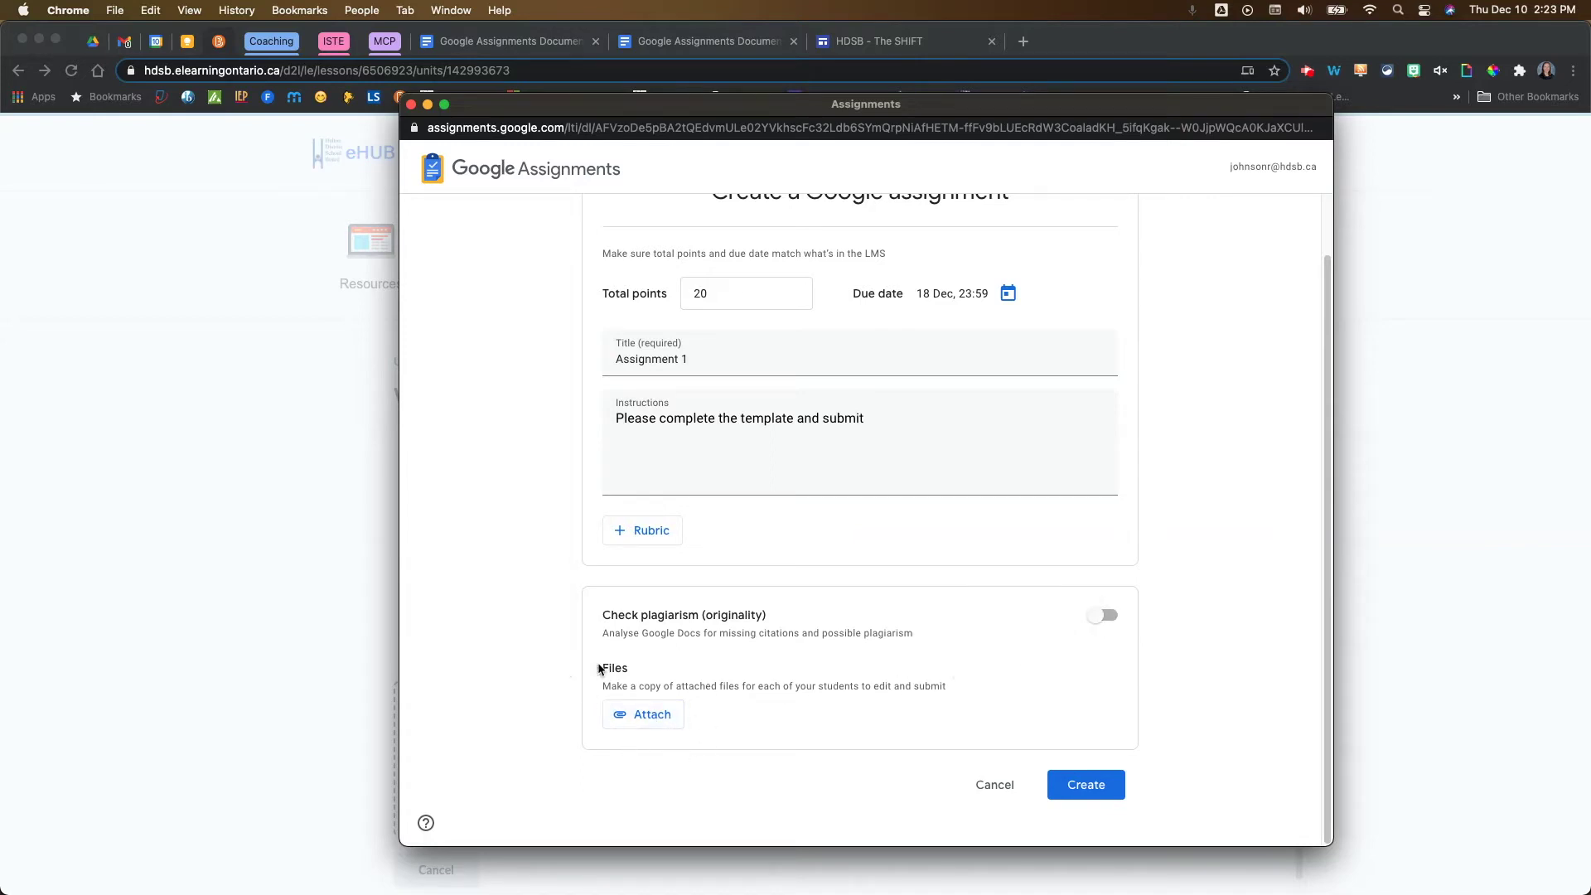
drag(611, 668, 621, 668)
click(660, 722)
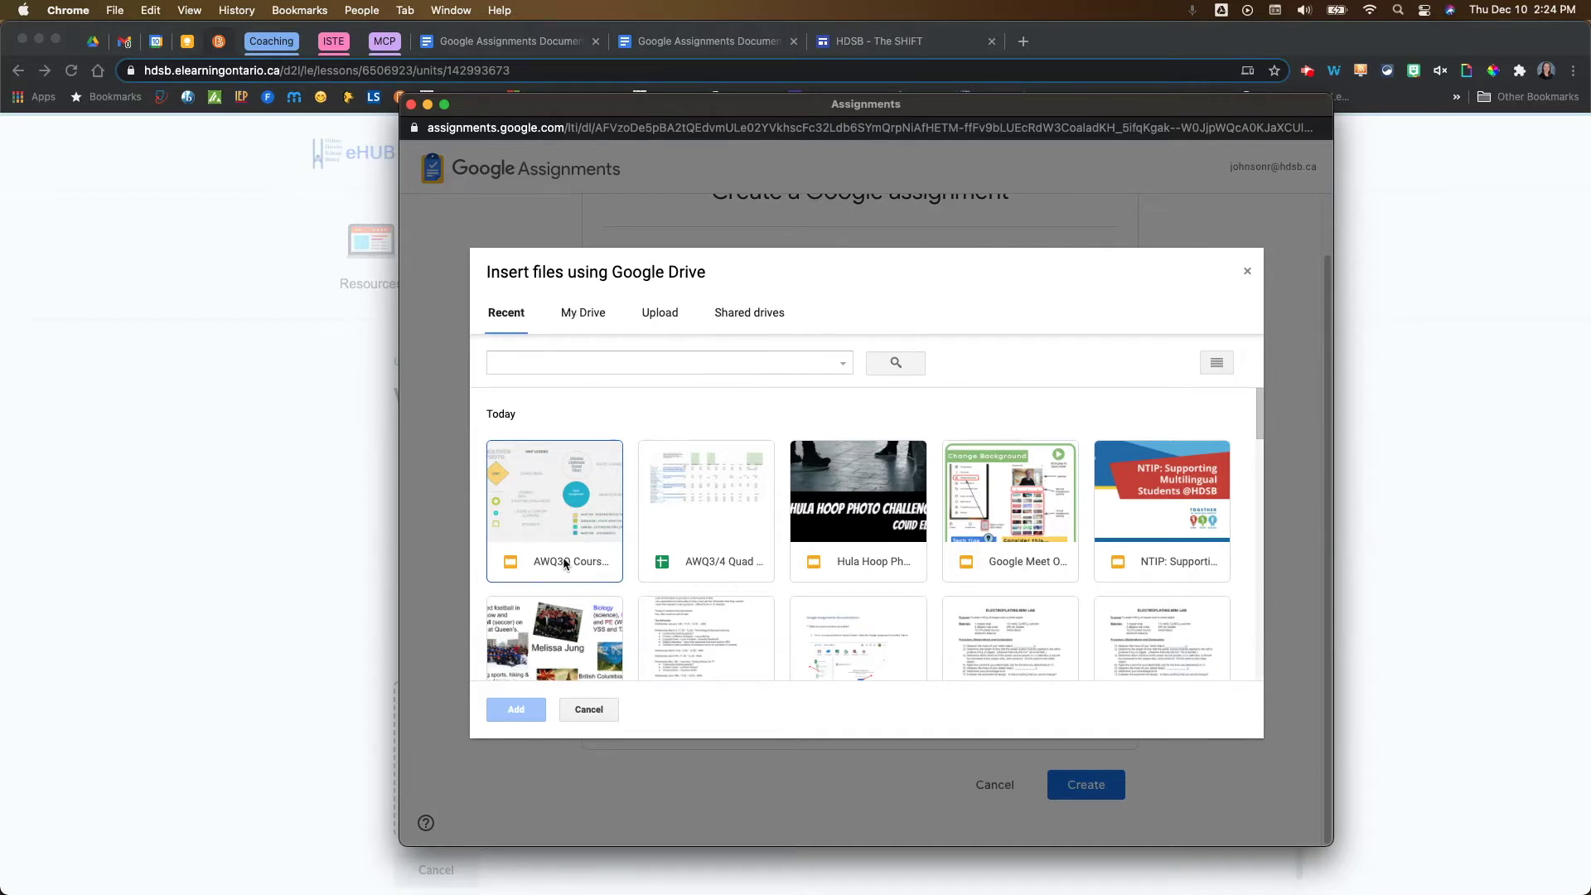
Attach the KWL Chart document from Drive as the assignment file.
scroll(1168, 556, down, 1)
scroll(1160, 559, down, 5)
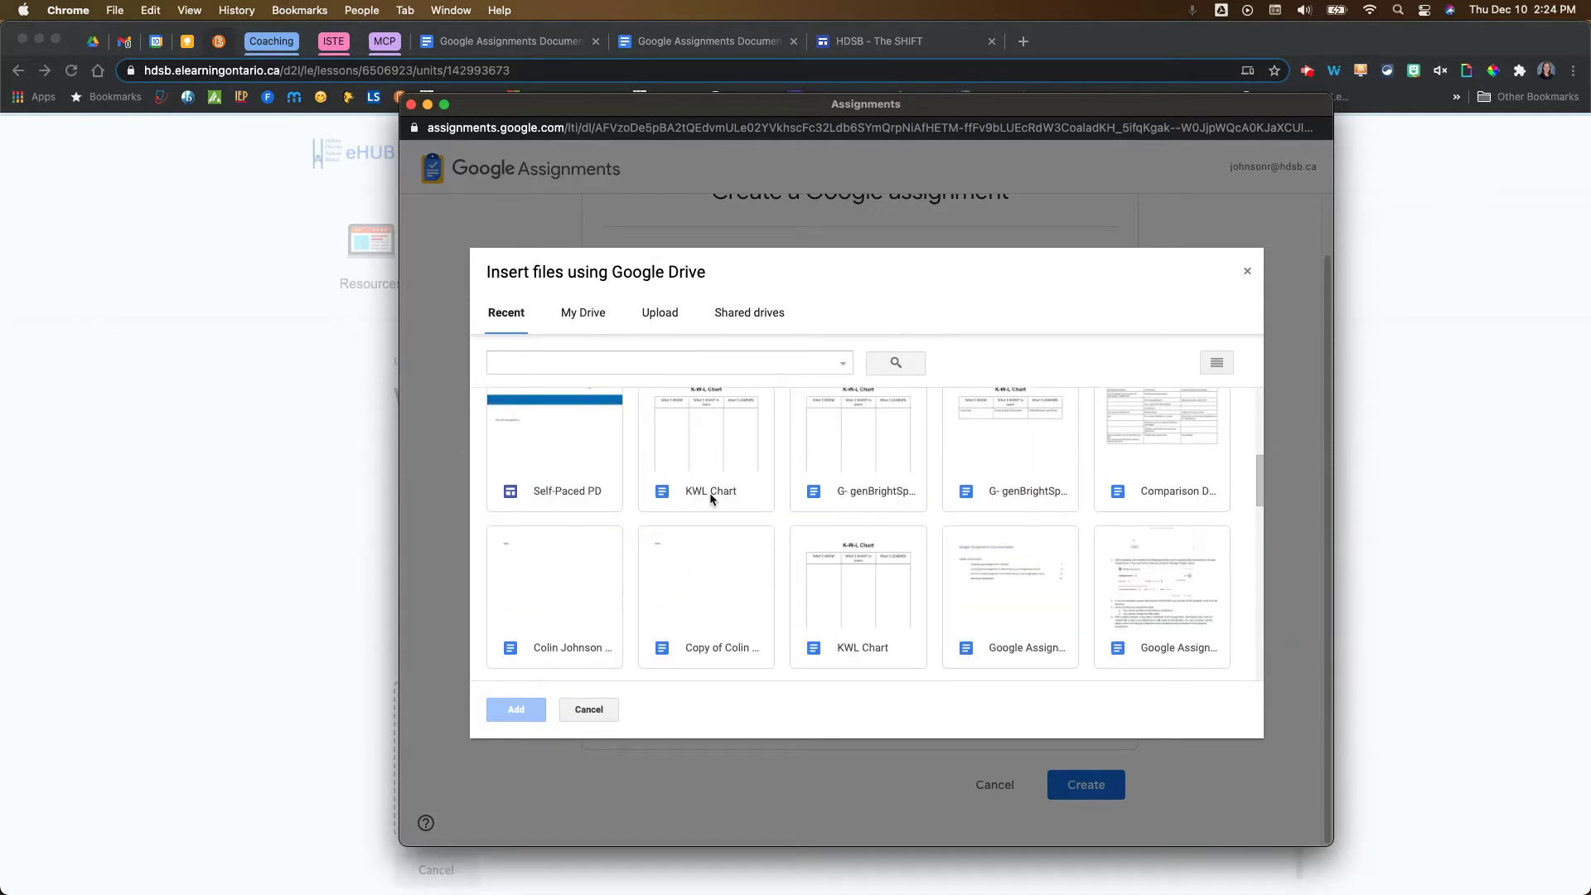
click(712, 500)
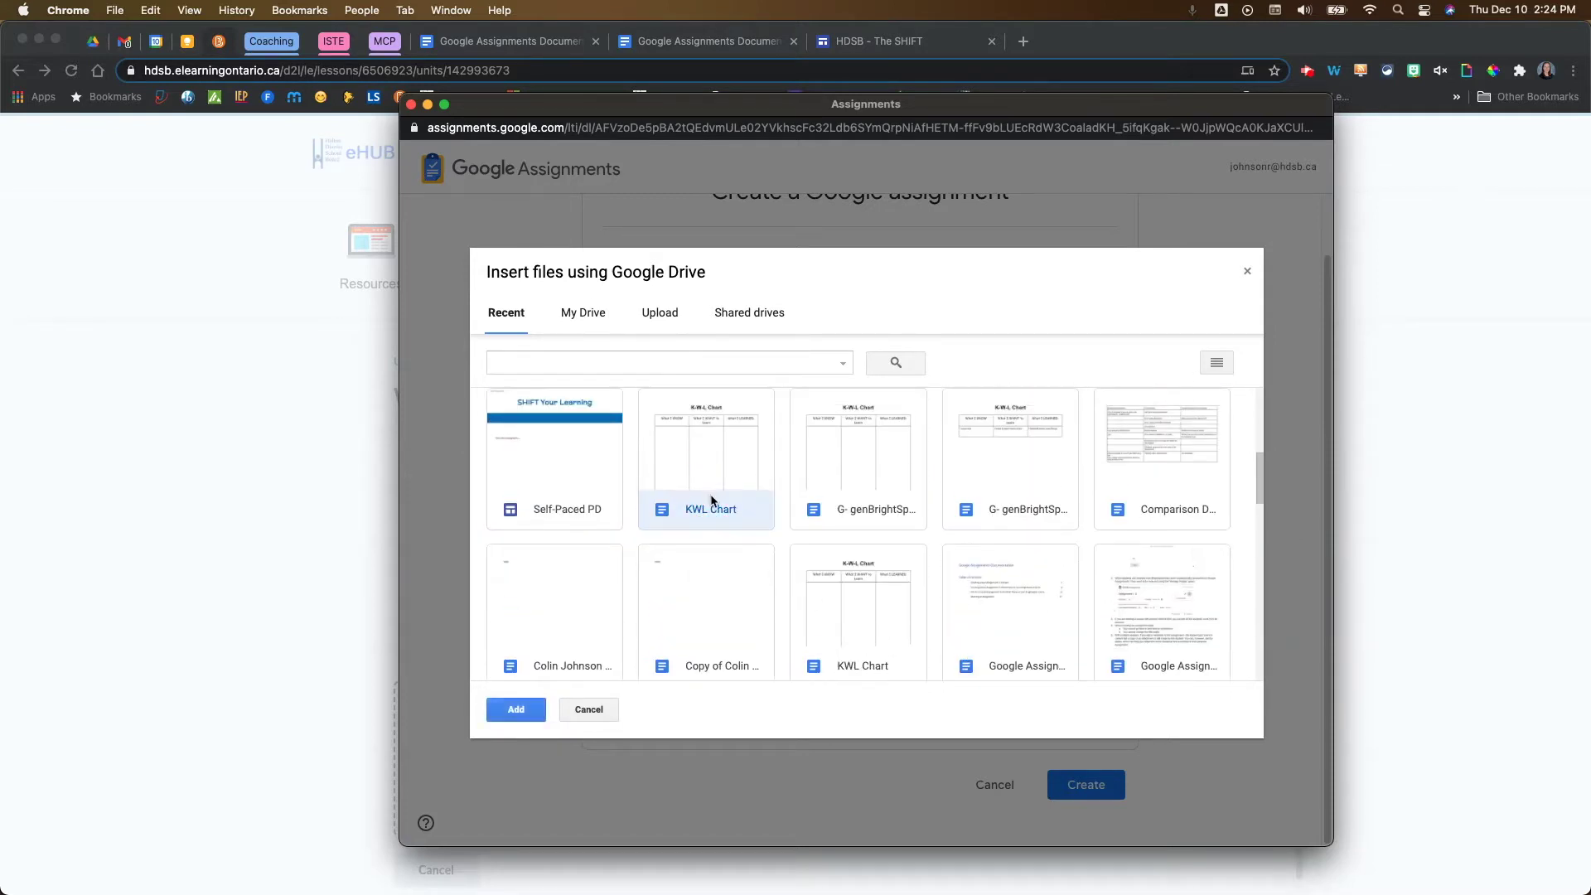
click(515, 710)
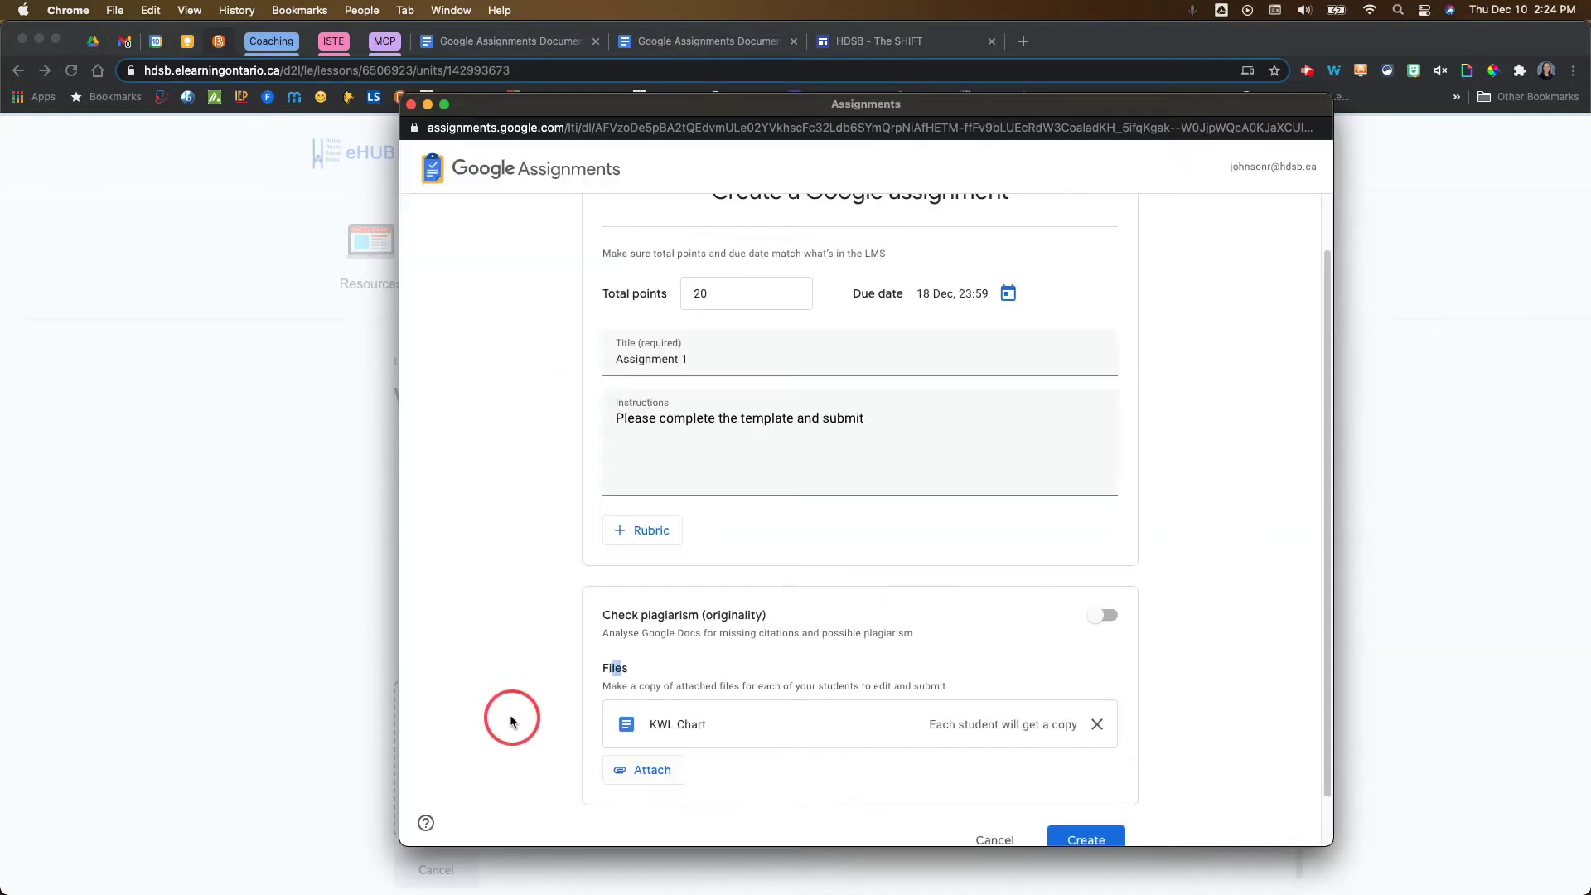
Confirm each student gets a copy of the KWL Chart and create the assignment.
scroll(521, 726, down, 2)
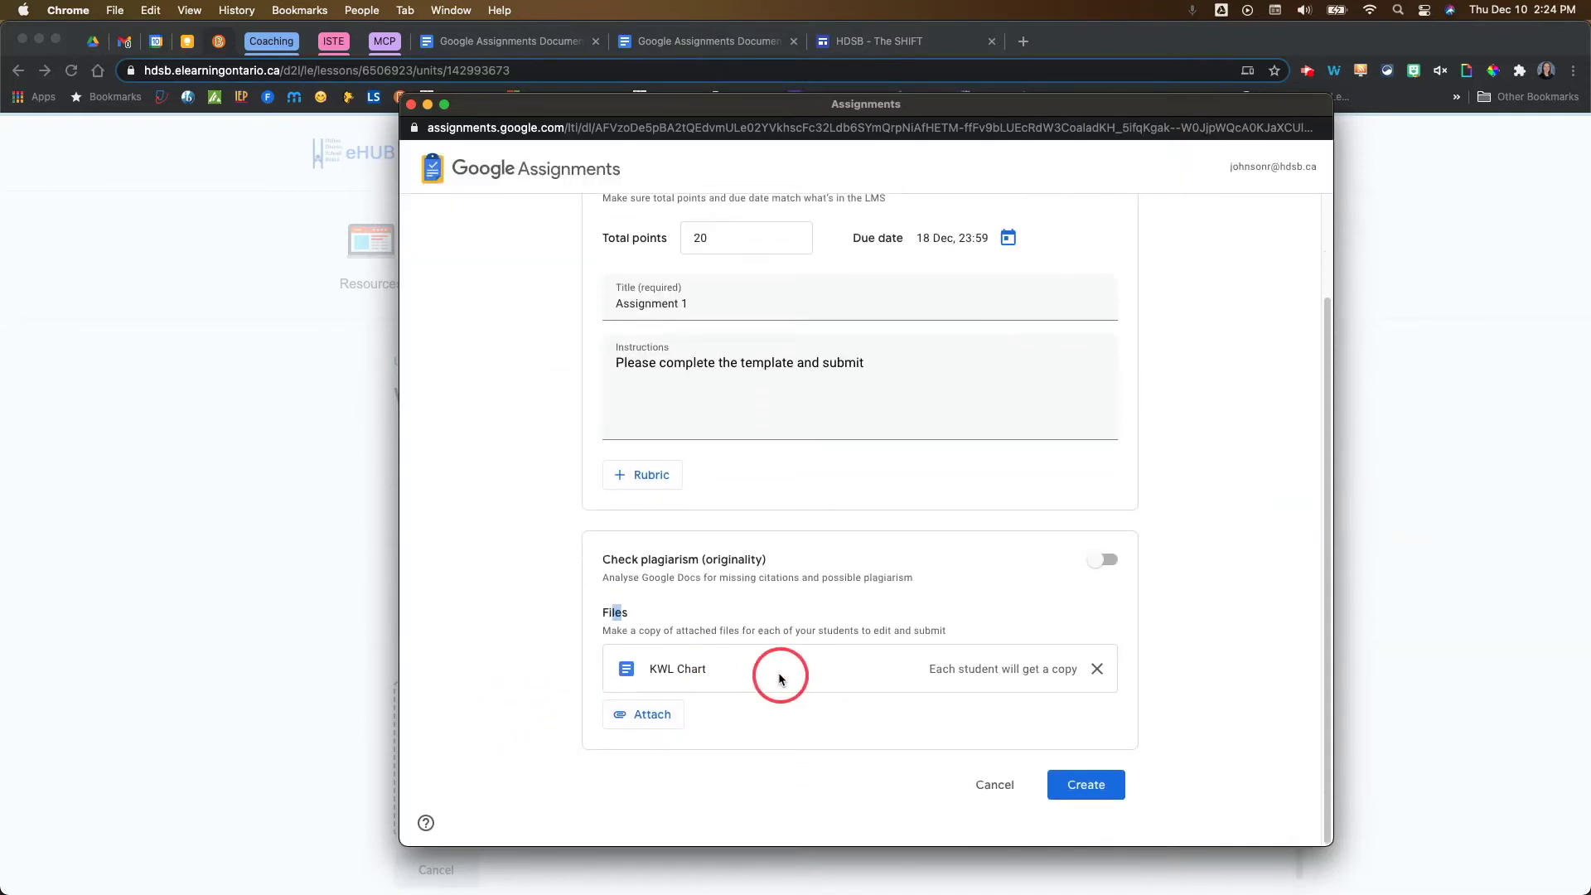
click(635, 623)
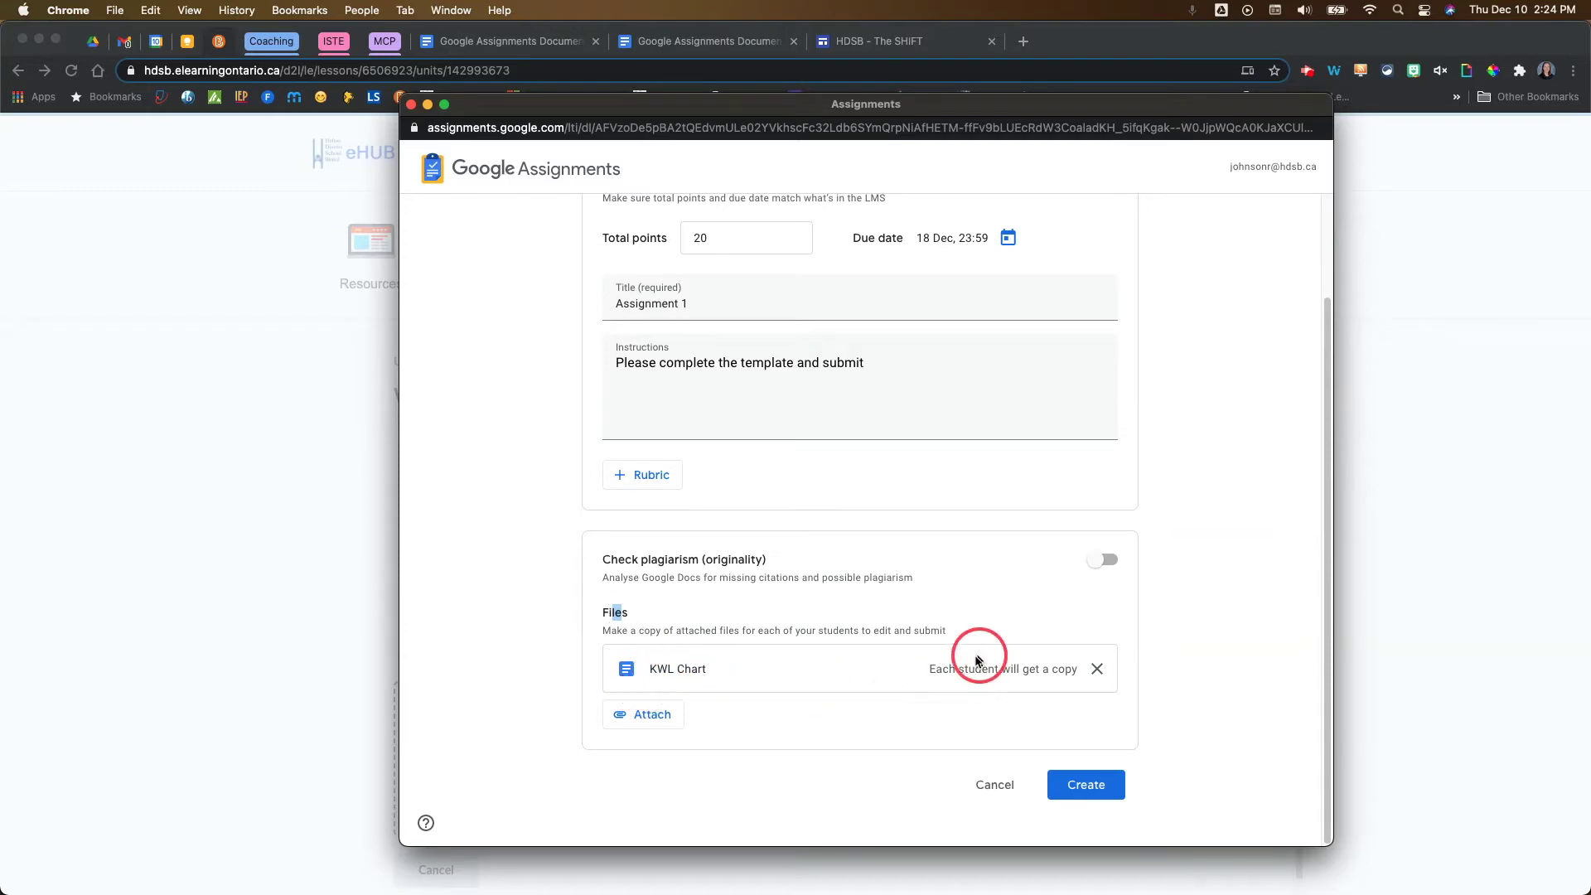
drag(934, 667, 1090, 667)
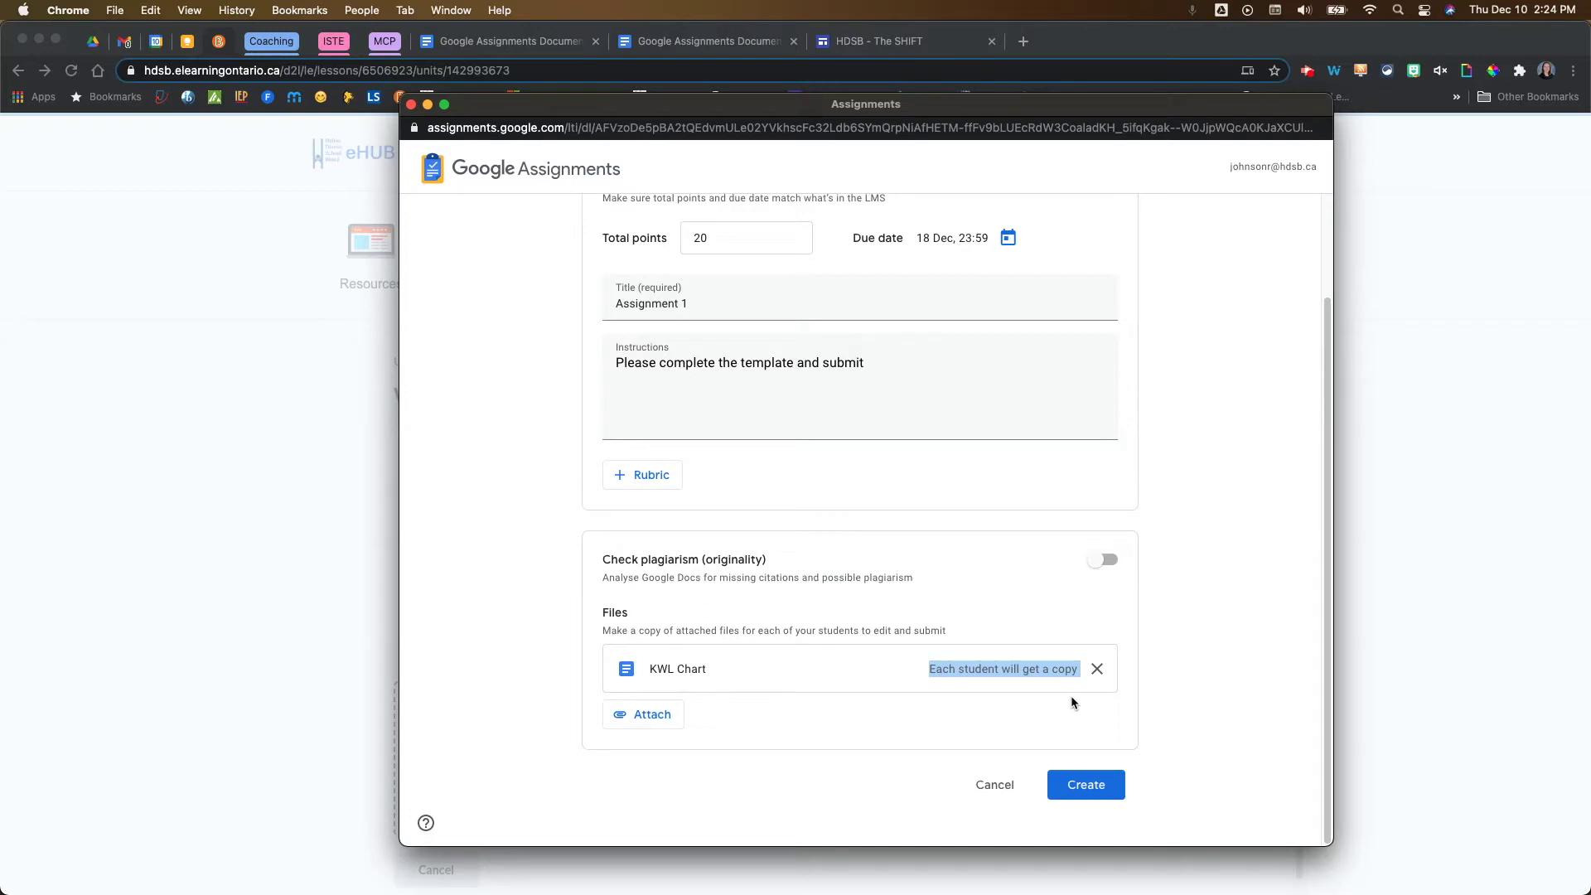
click(1198, 699)
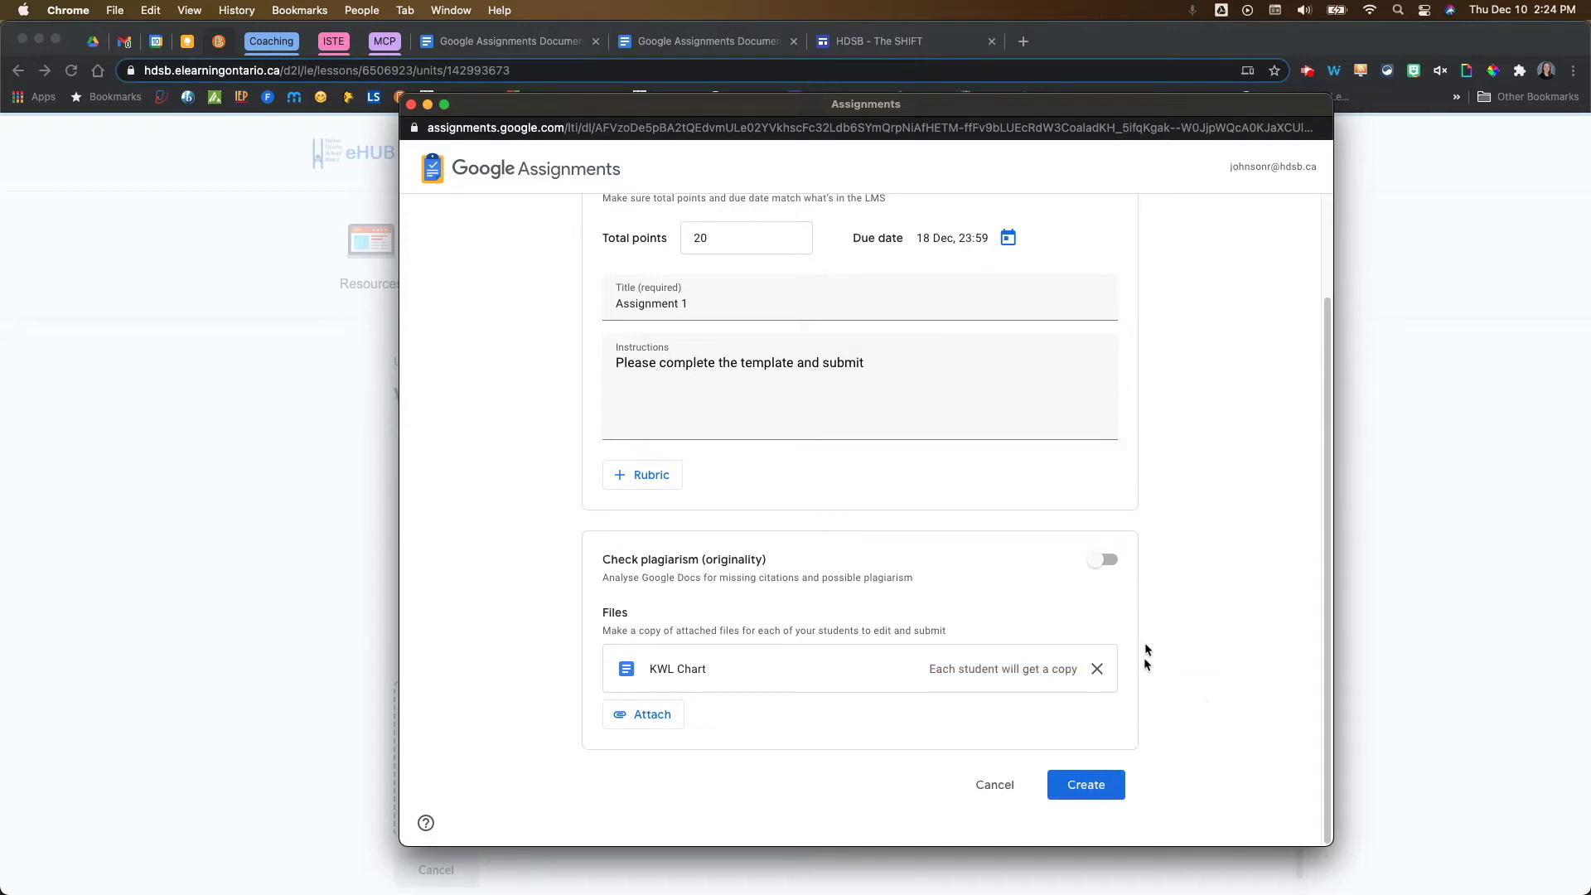
click(1088, 788)
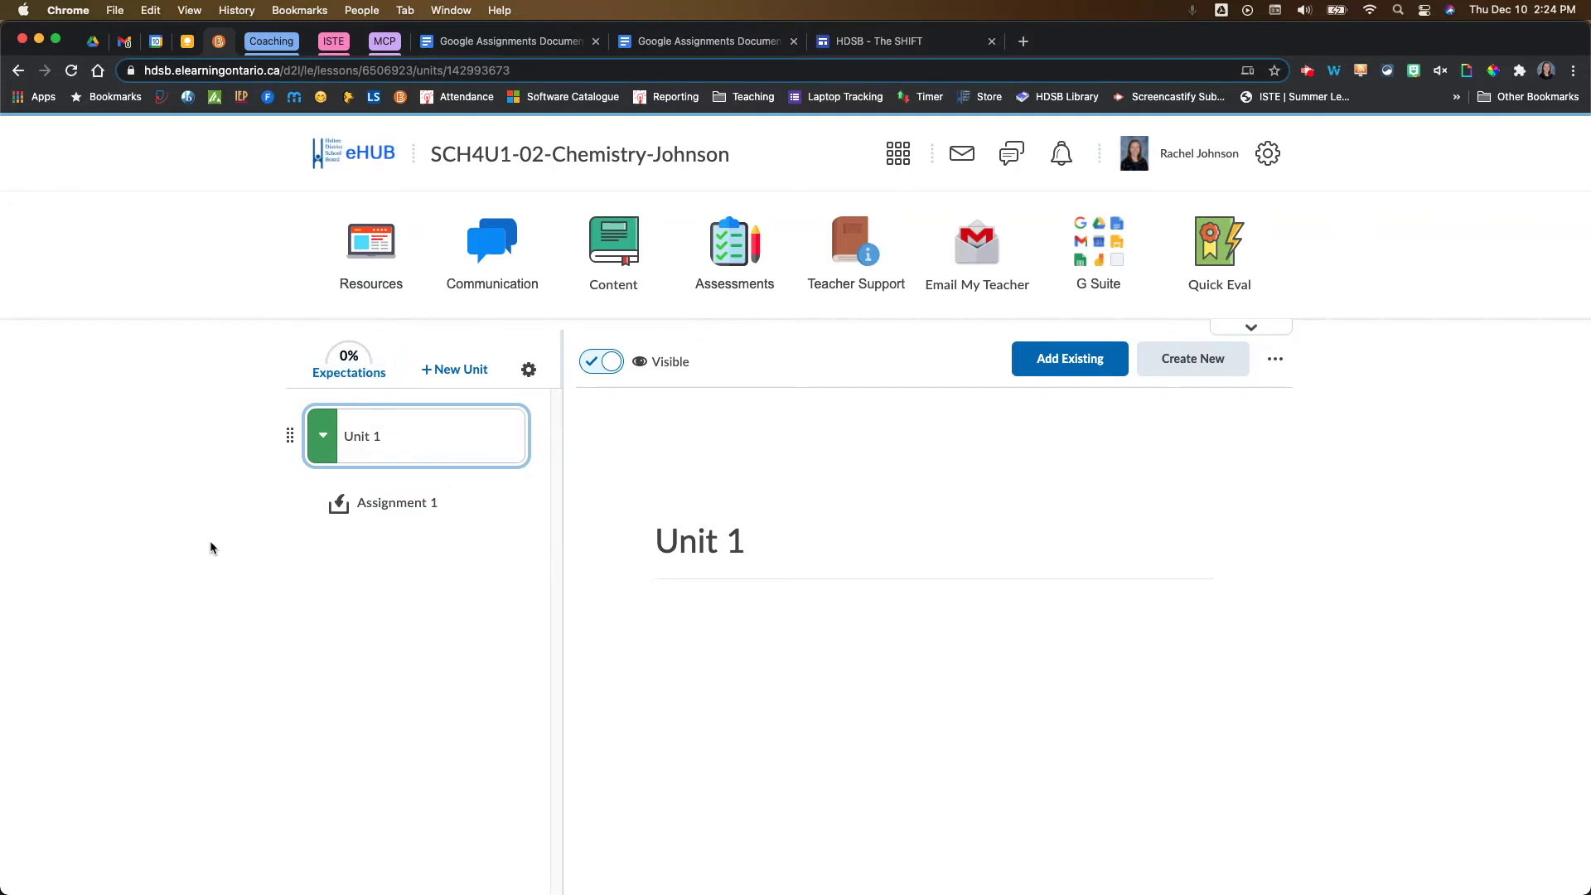
Open Assignment 1 under Unit 1 to view its 20 points, 18 Dec due date and file.
click(407, 506)
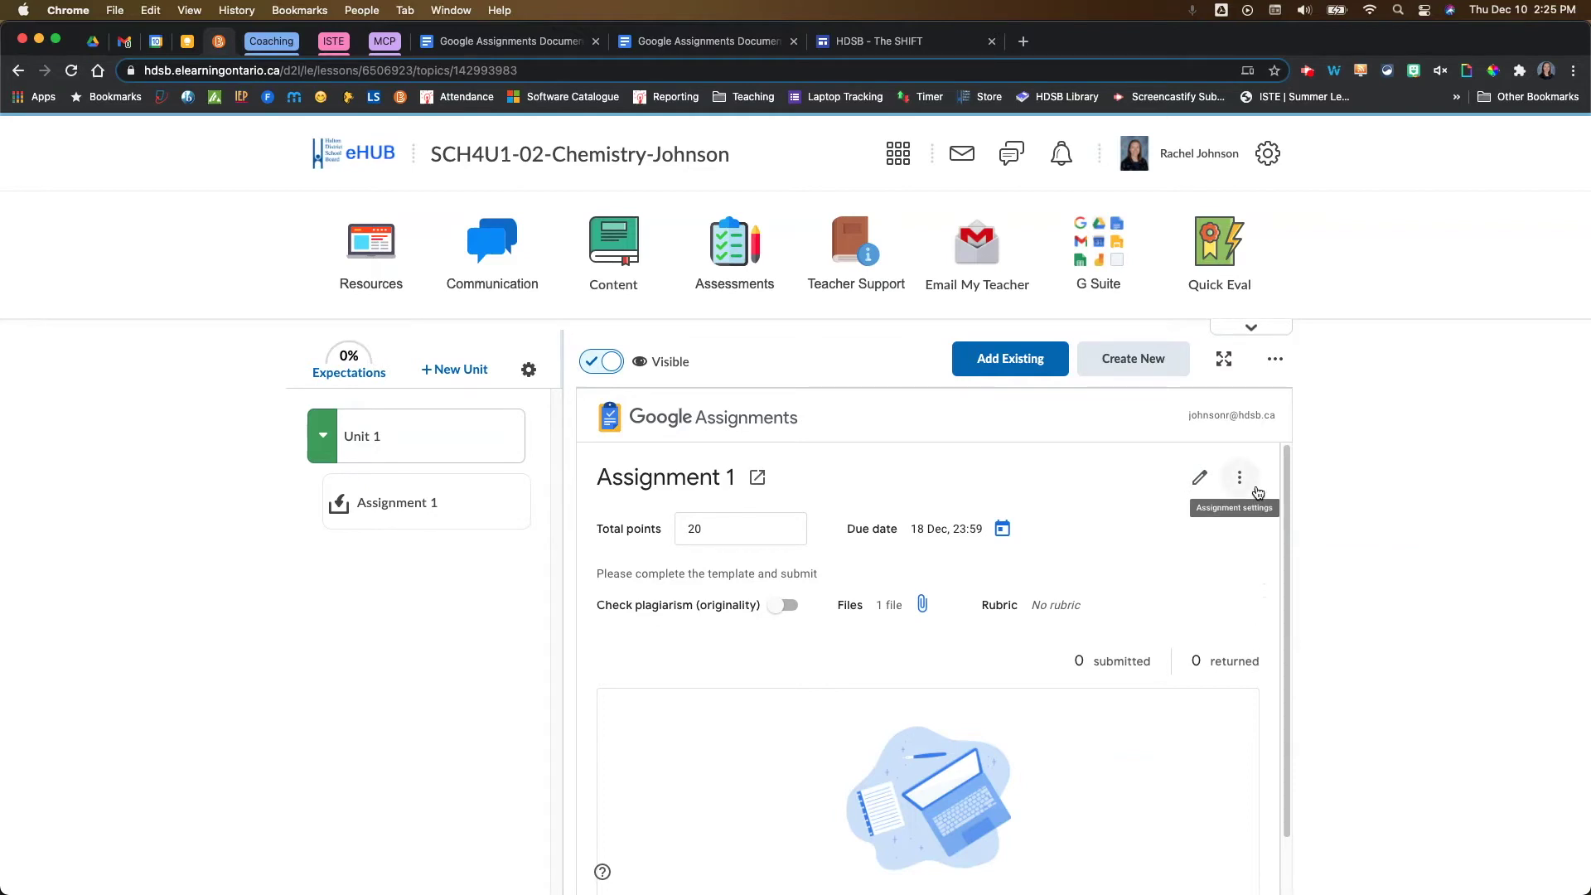
Review Assignment 1's title, instructions and settings menu, closing both without changes.
click(1199, 479)
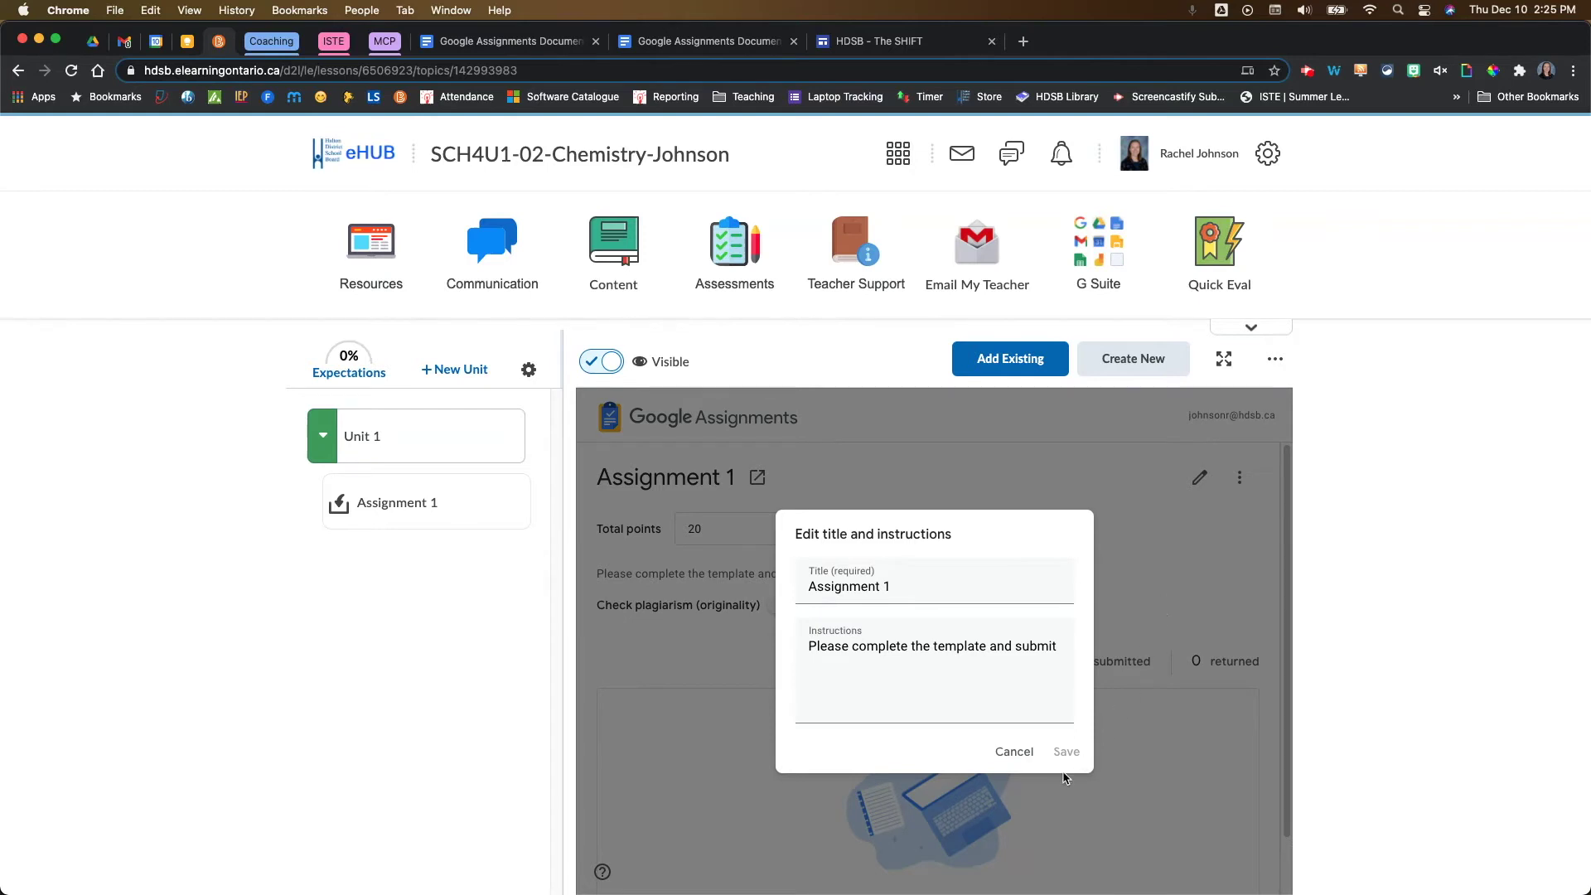
click(1014, 754)
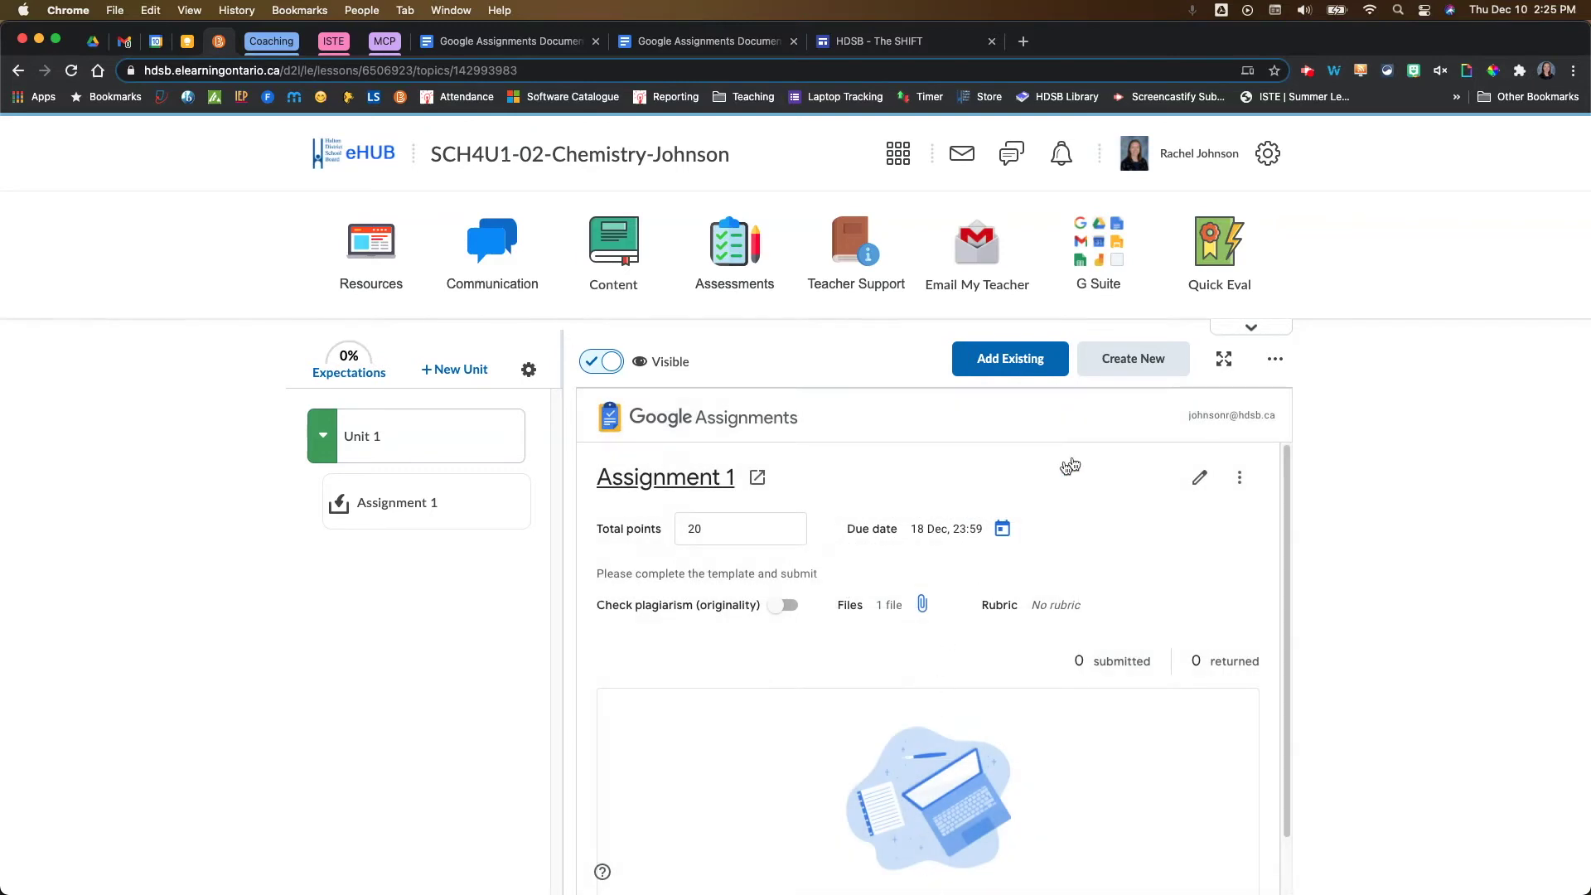
click(1247, 481)
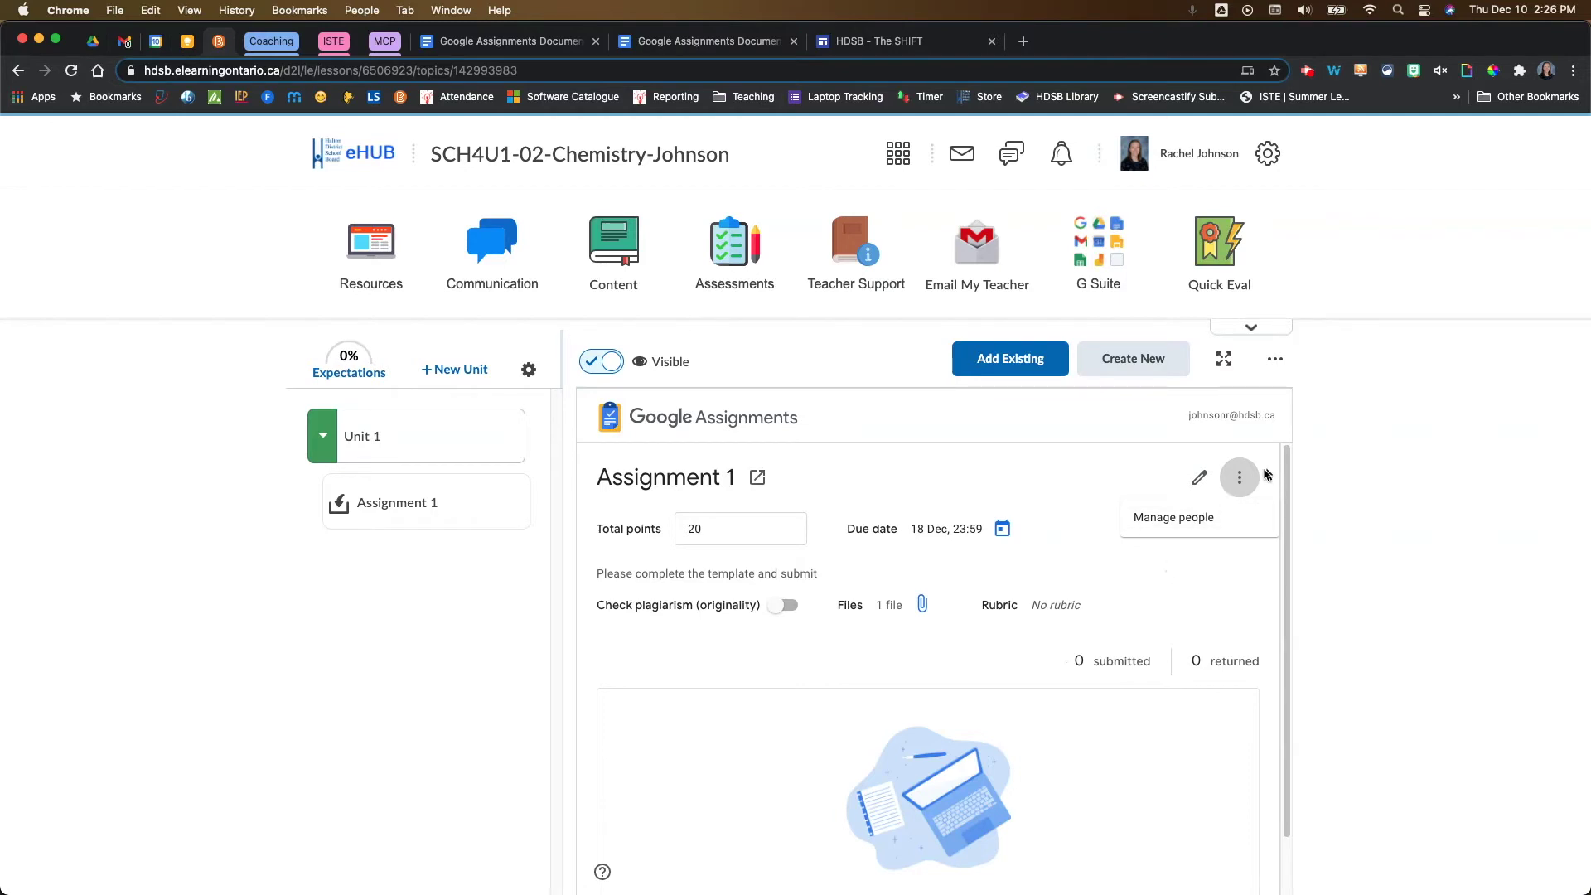
click(1349, 744)
Open a new Chrome window under the test student's profile.
mouse_move(1408, 890)
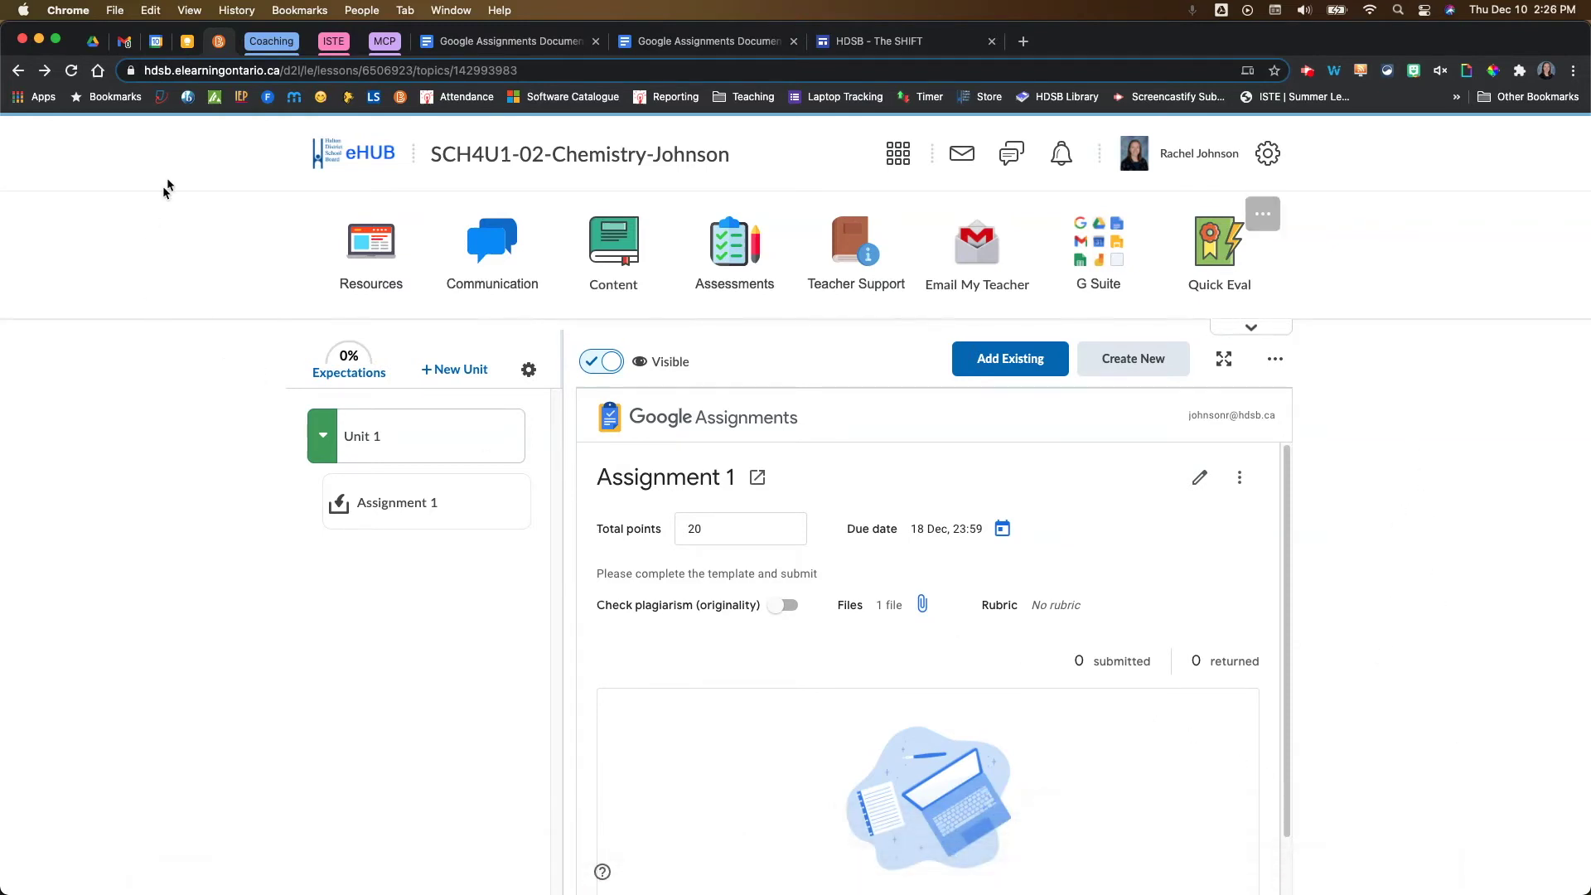
click(362, 10)
click(369, 114)
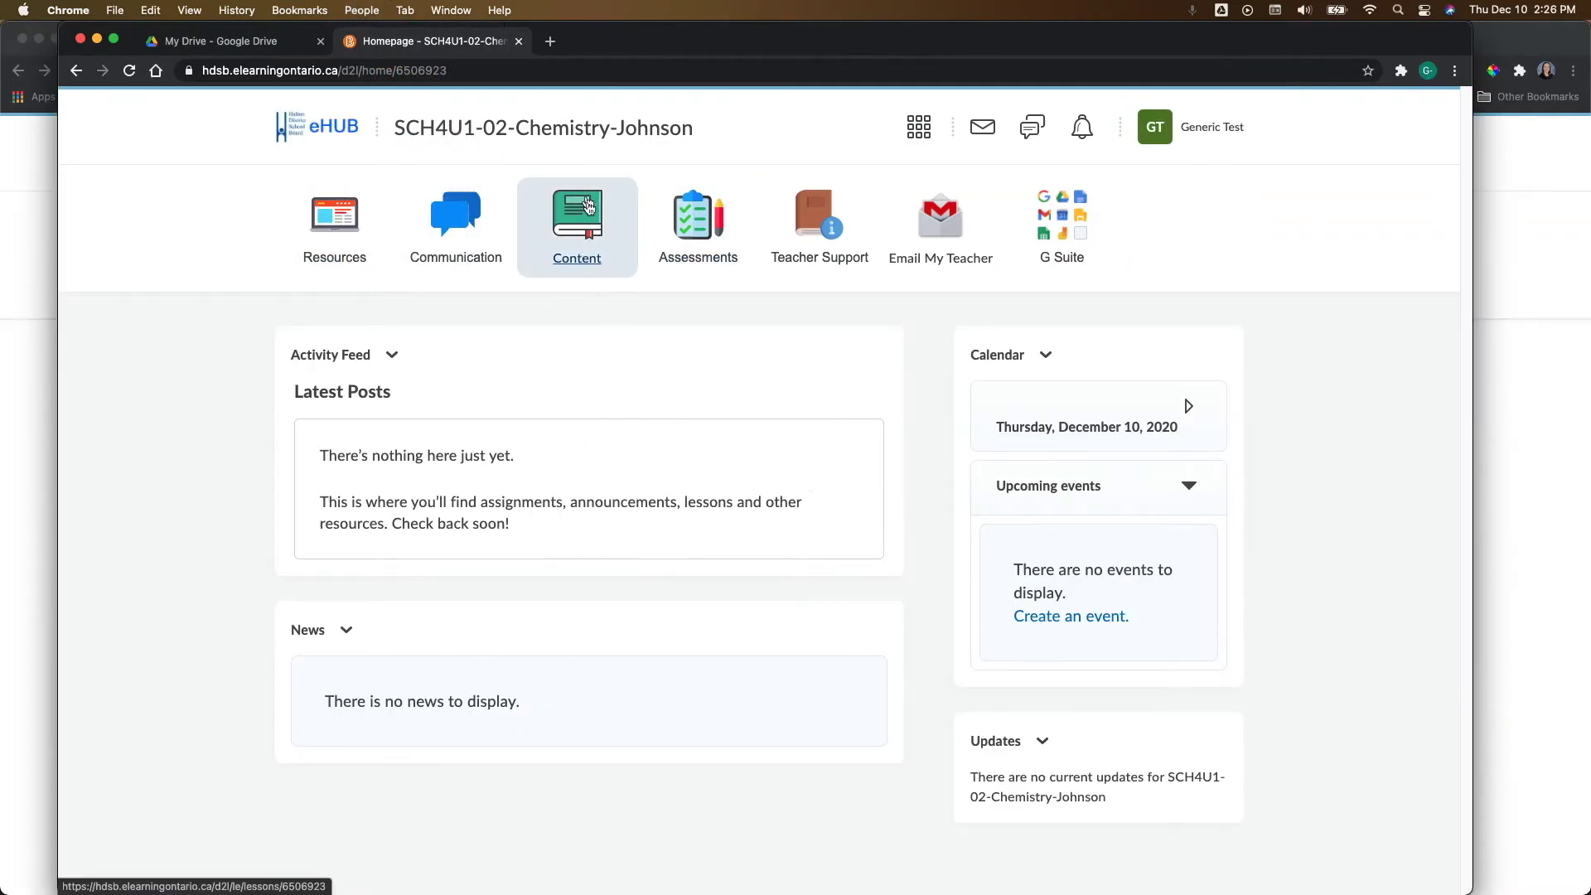
As the test student, open Assignment 1 from Content and link the student's Google account.
click(590, 229)
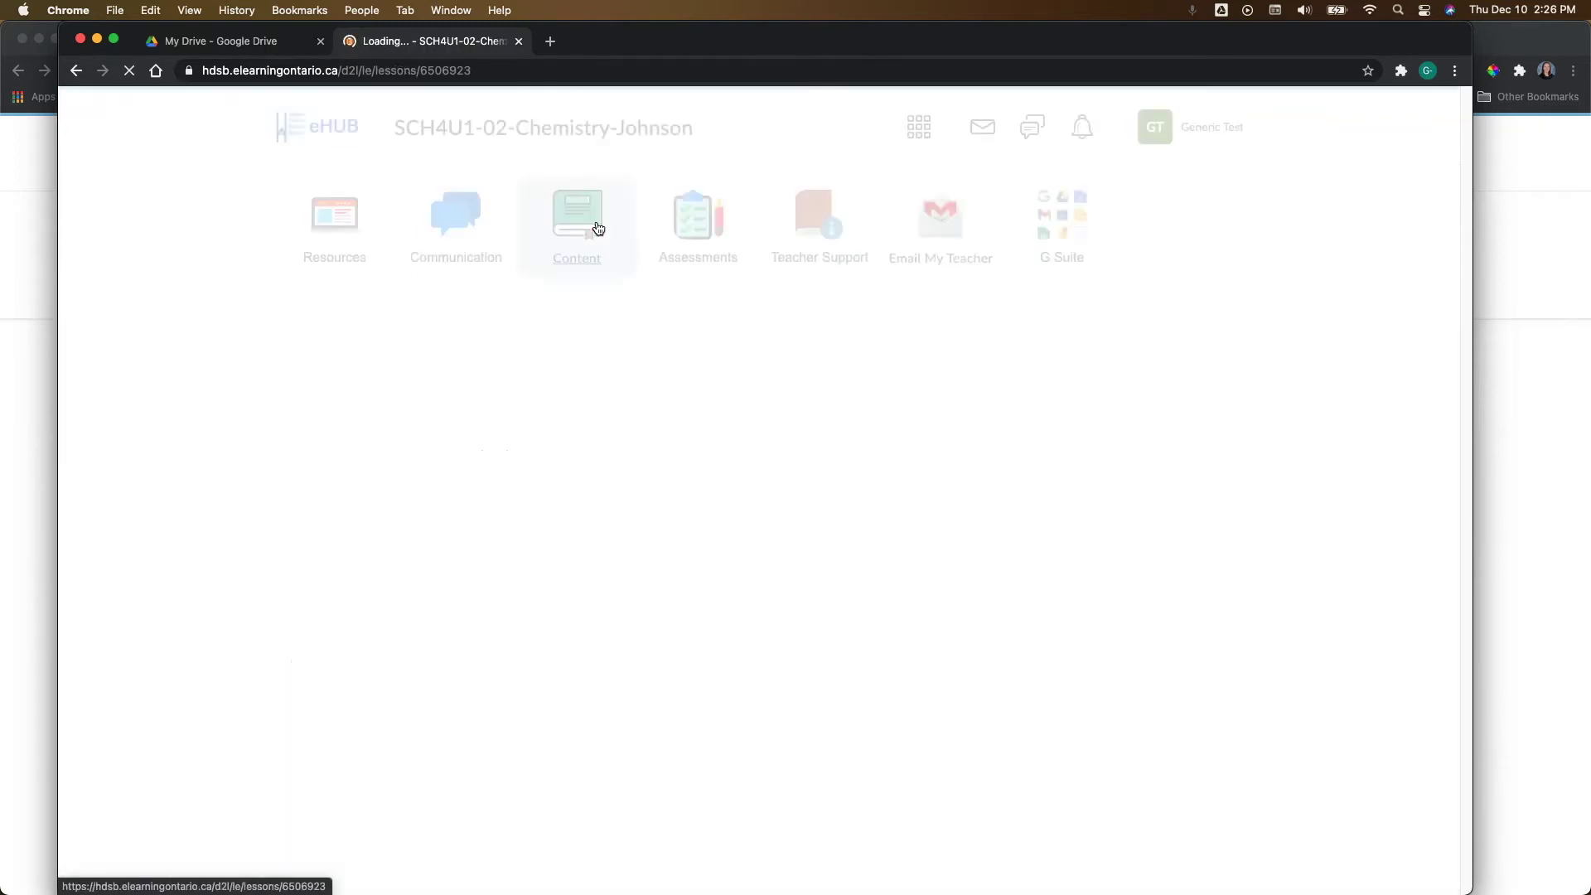
click(343, 425)
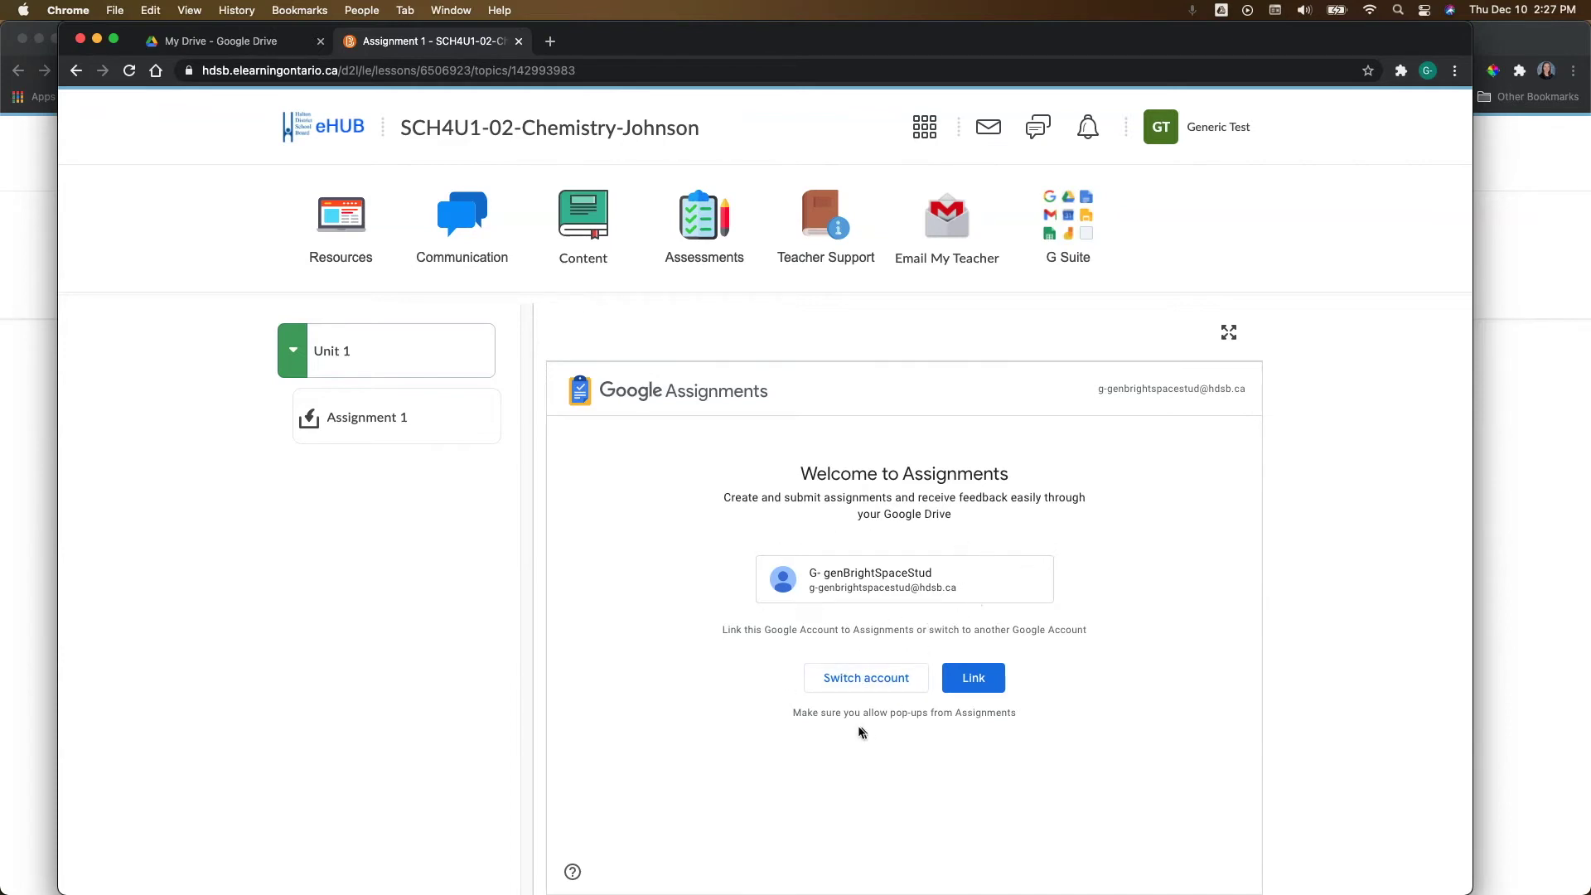
click(992, 677)
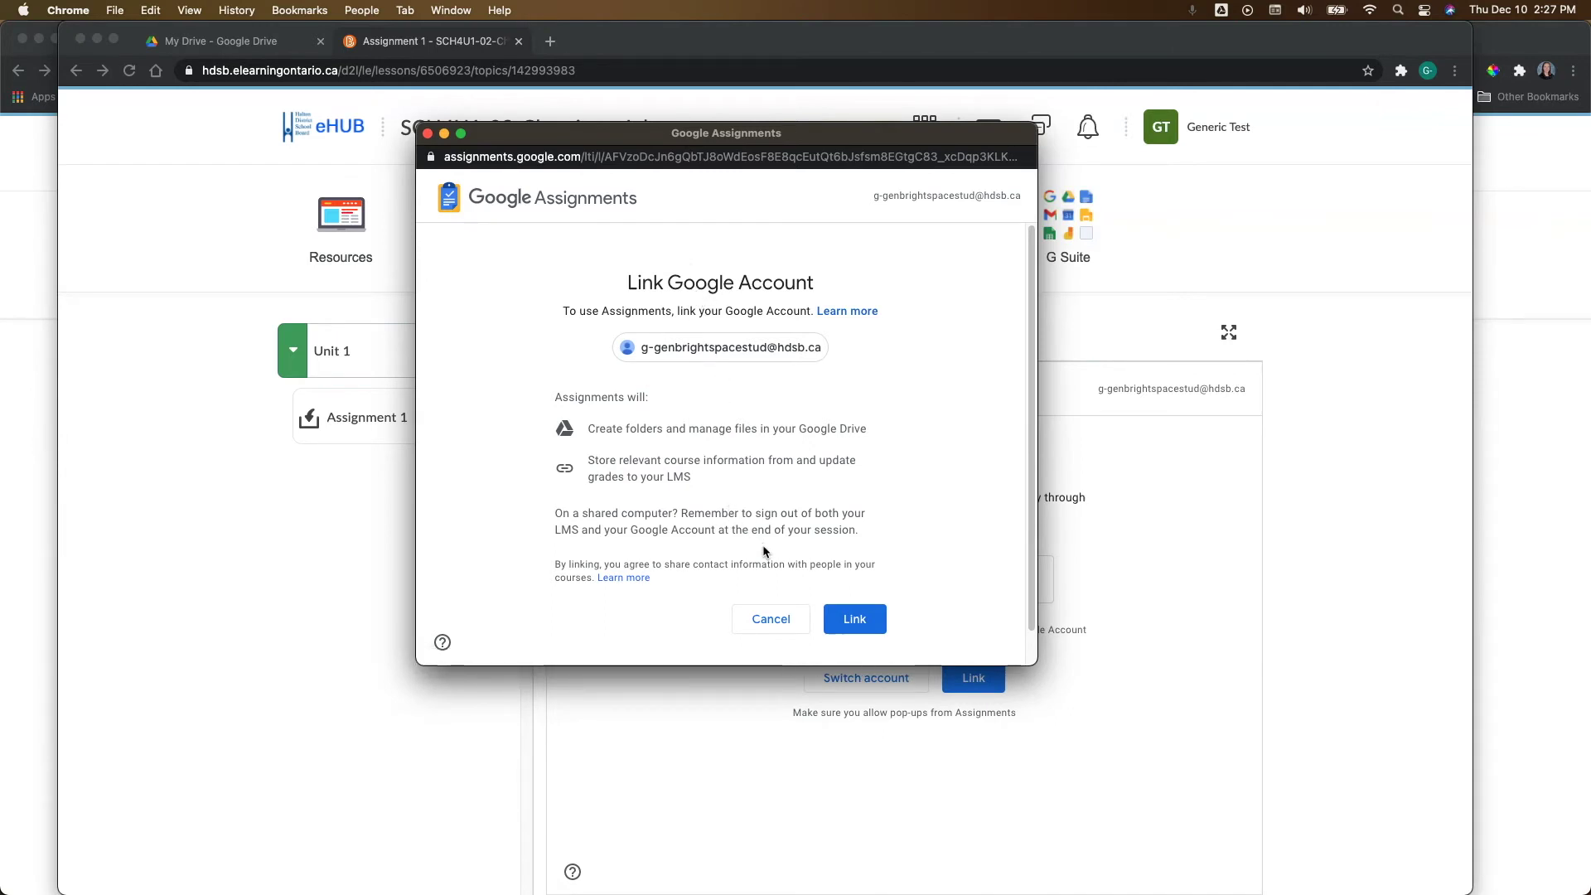
click(866, 624)
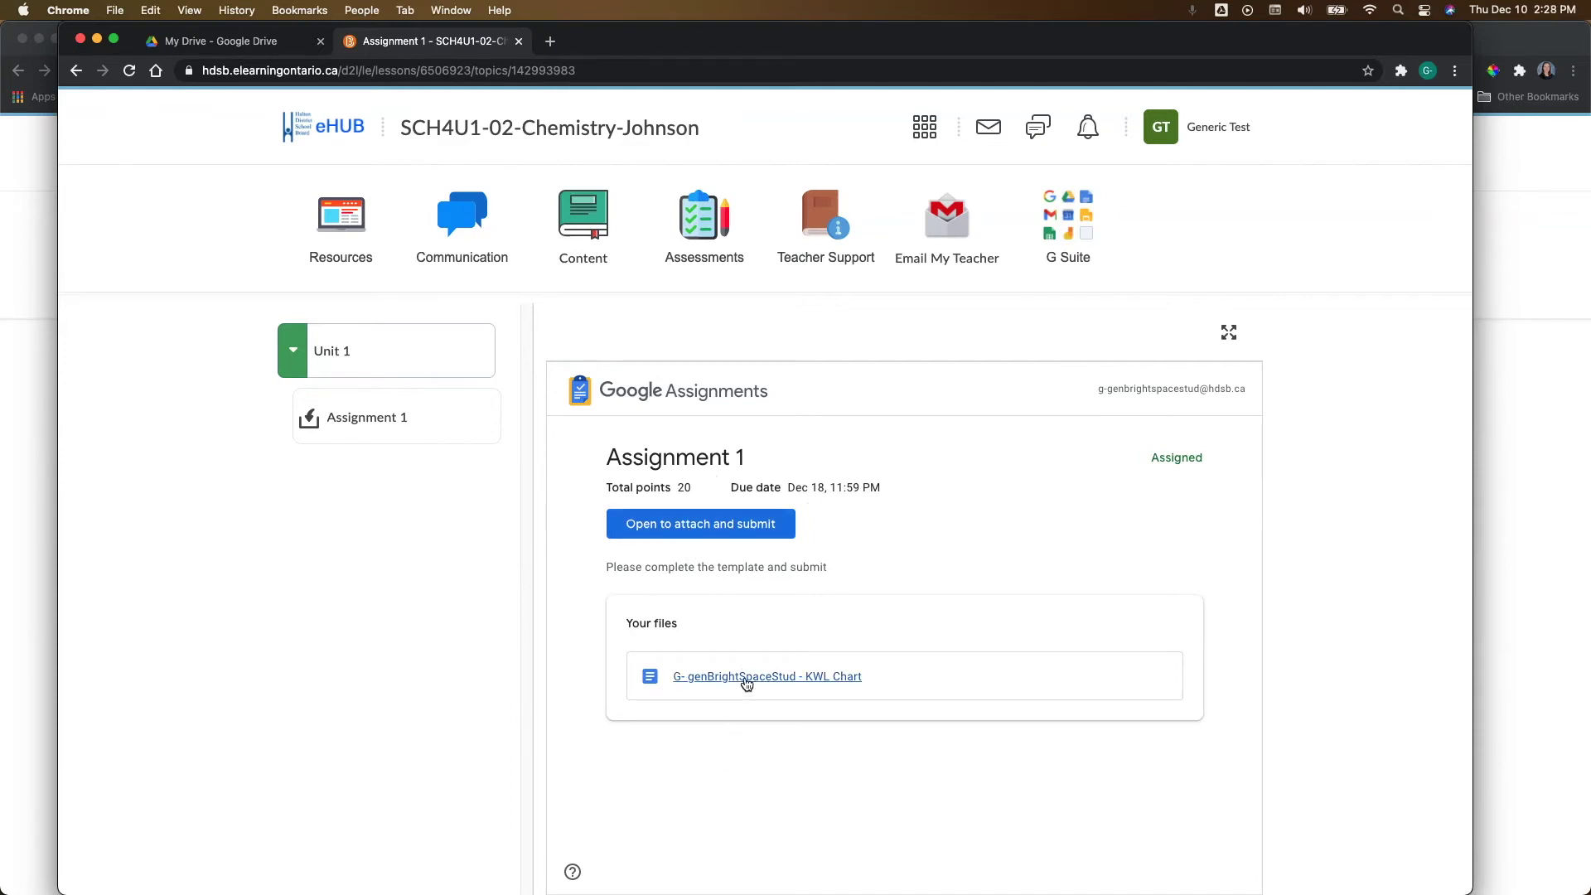
Open the student's Assignment 1 work page, checking Add files and Create without adding anything.
click(724, 525)
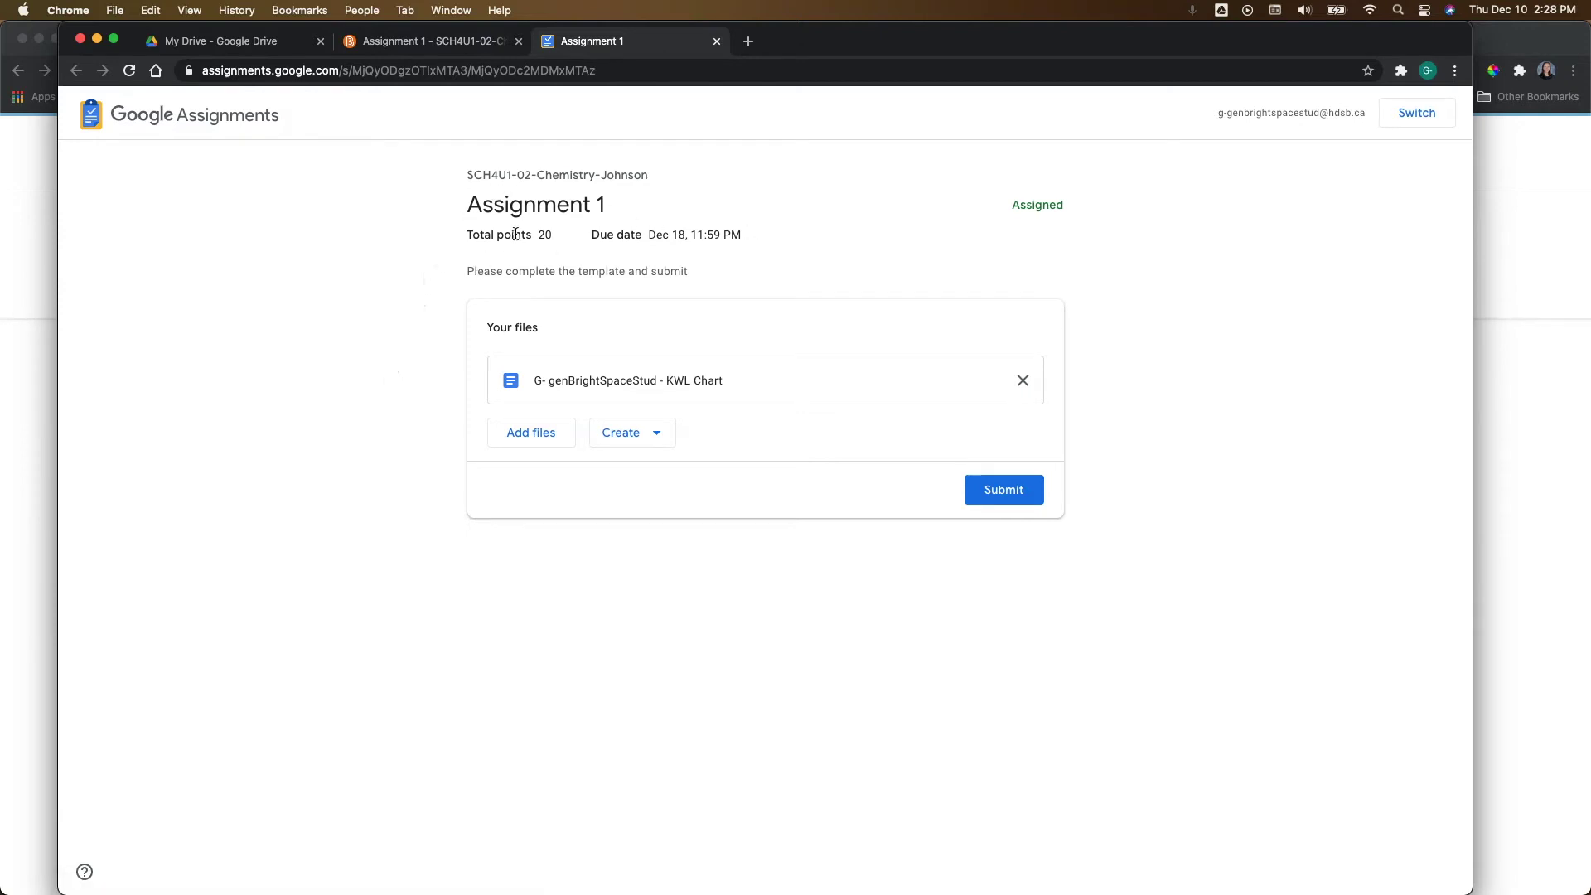
drag(514, 235, 638, 220)
click(698, 229)
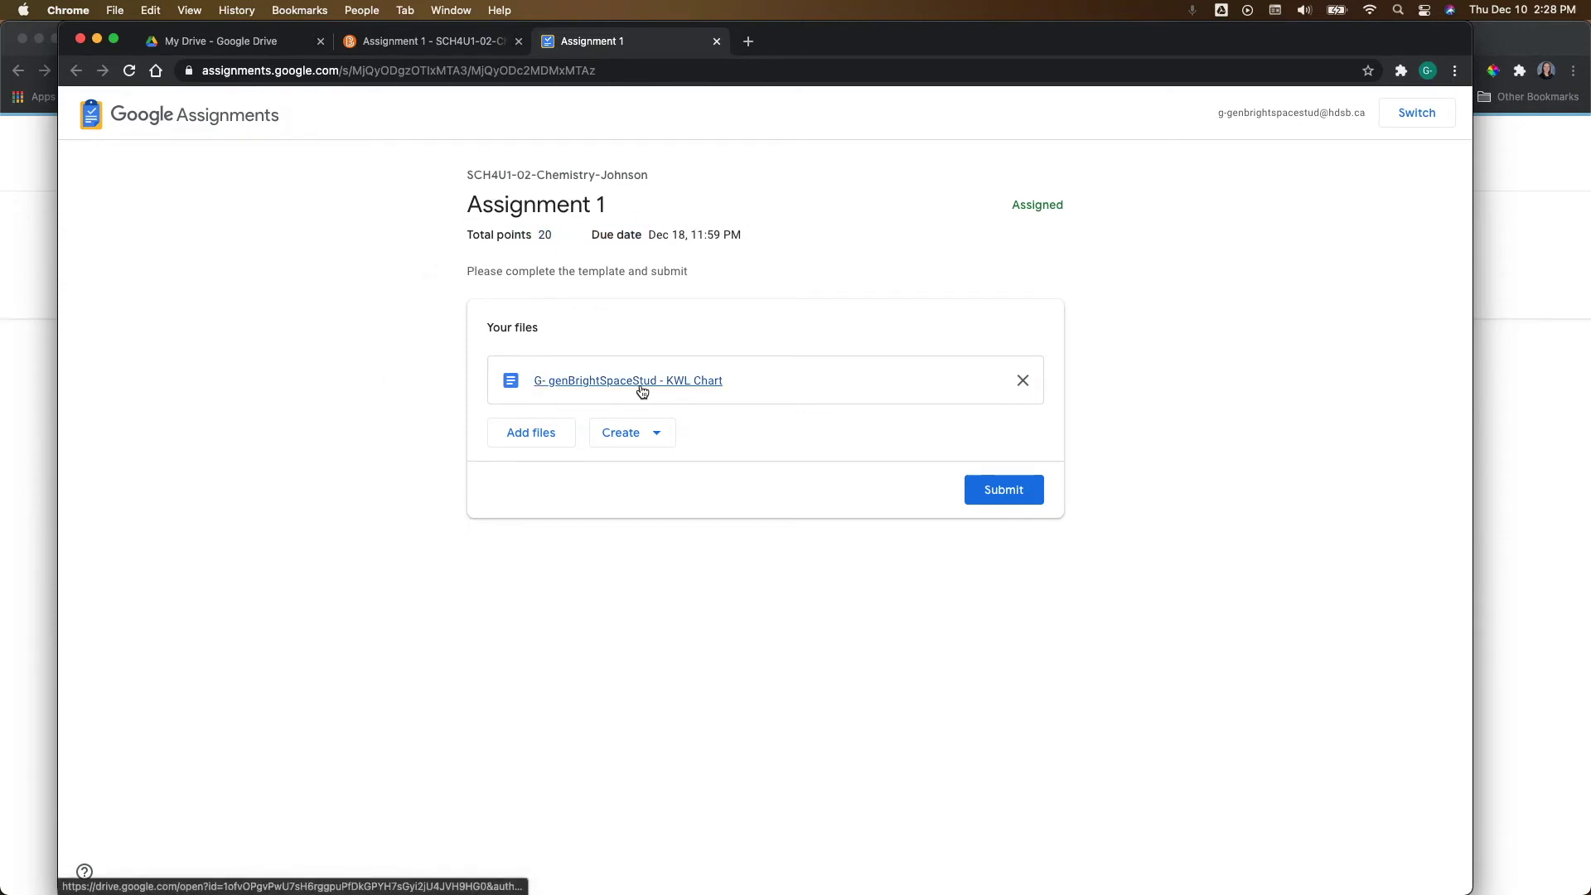
click(522, 432)
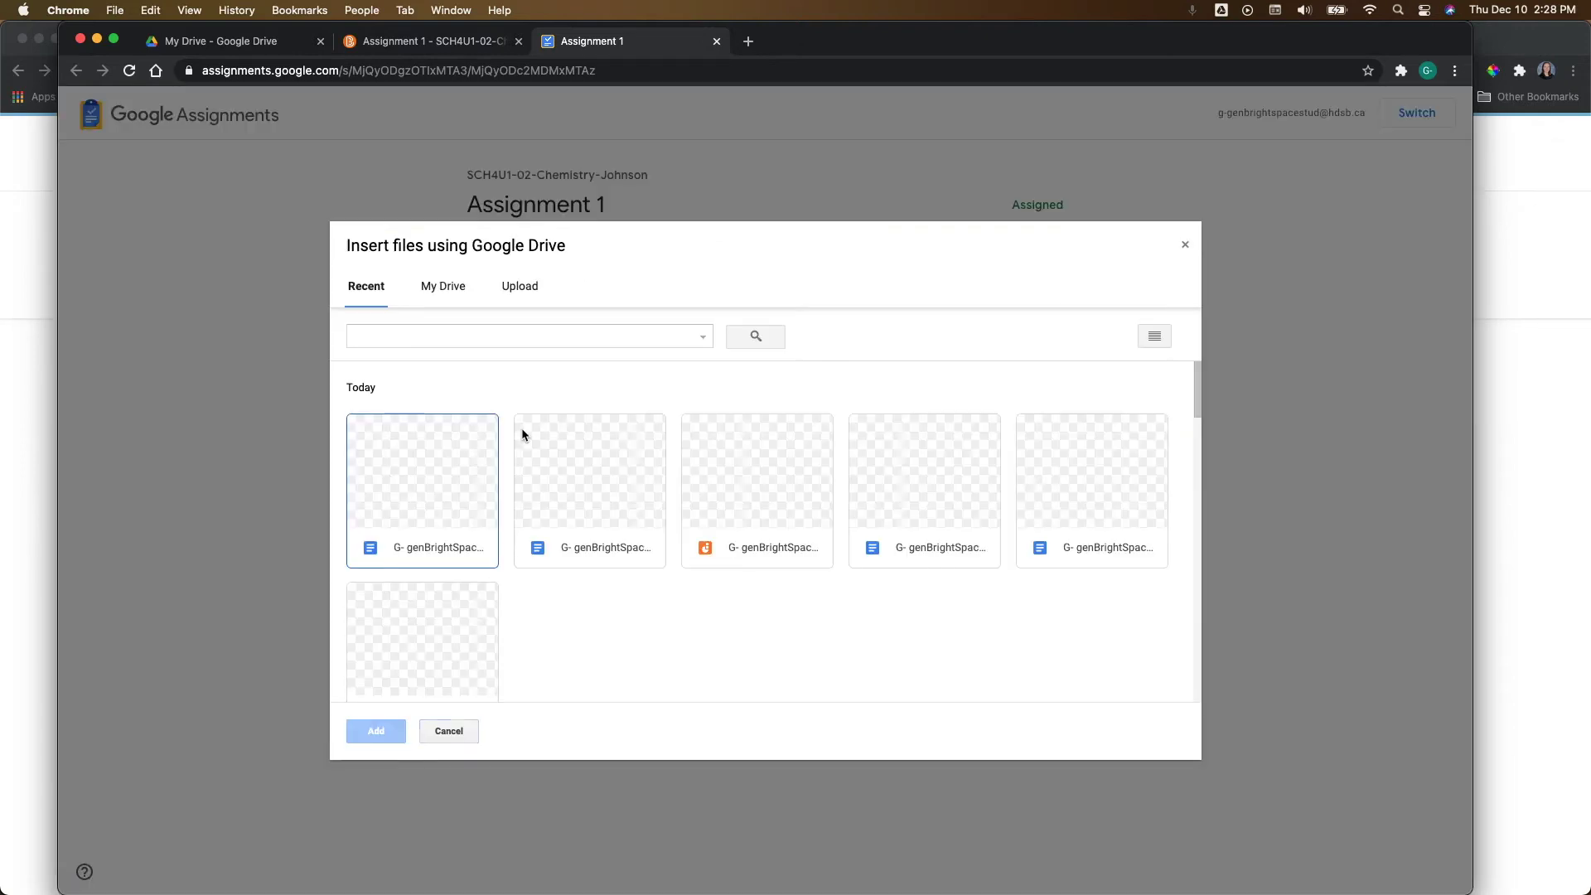
click(1185, 245)
click(646, 434)
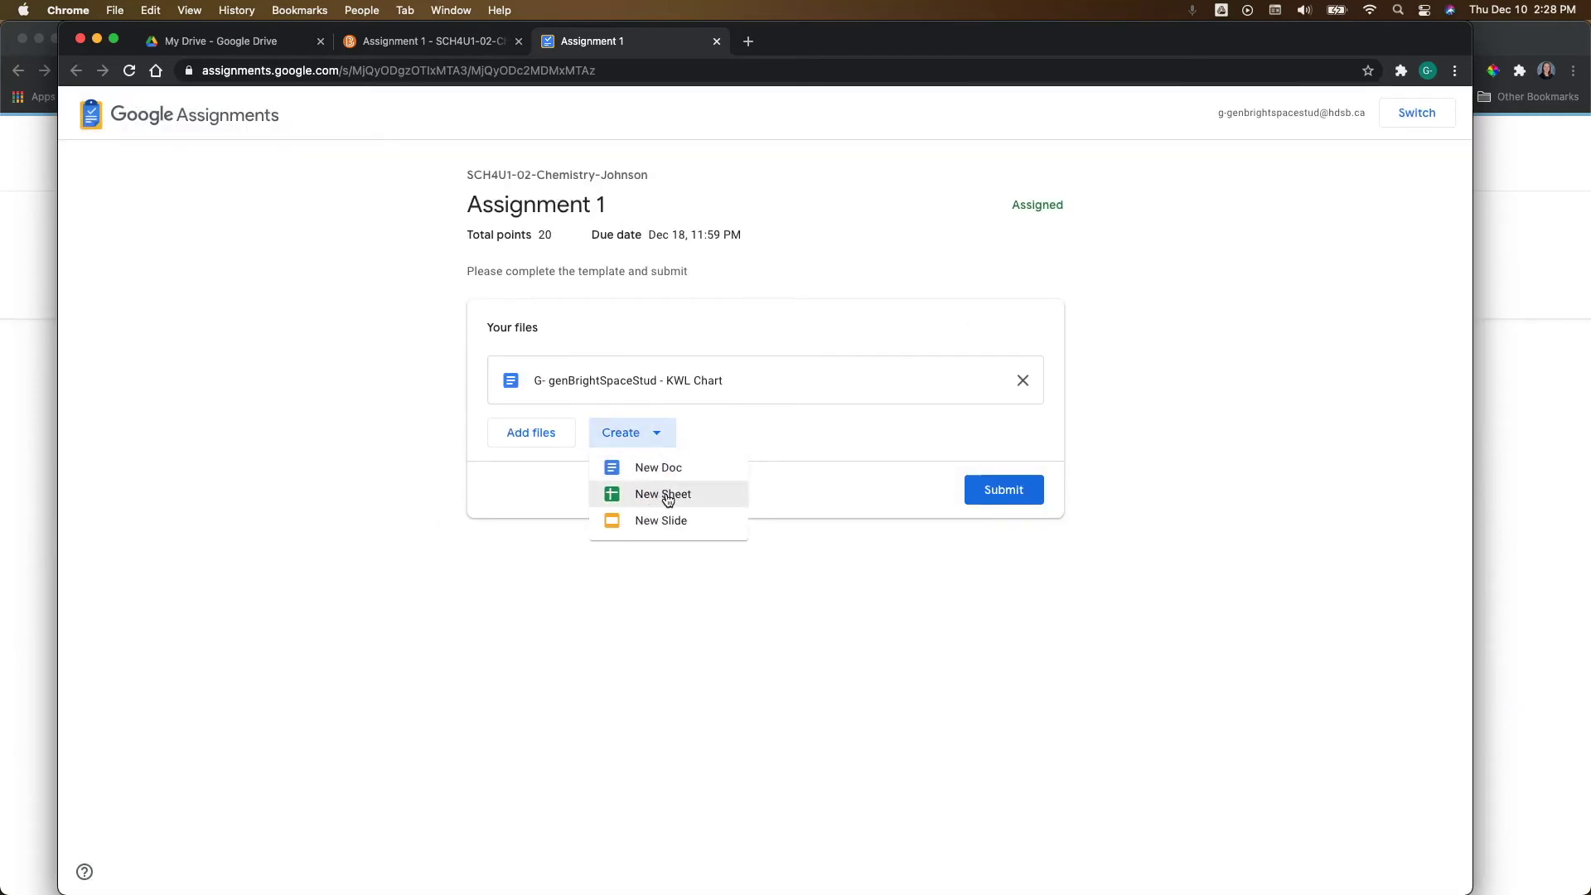
click(793, 634)
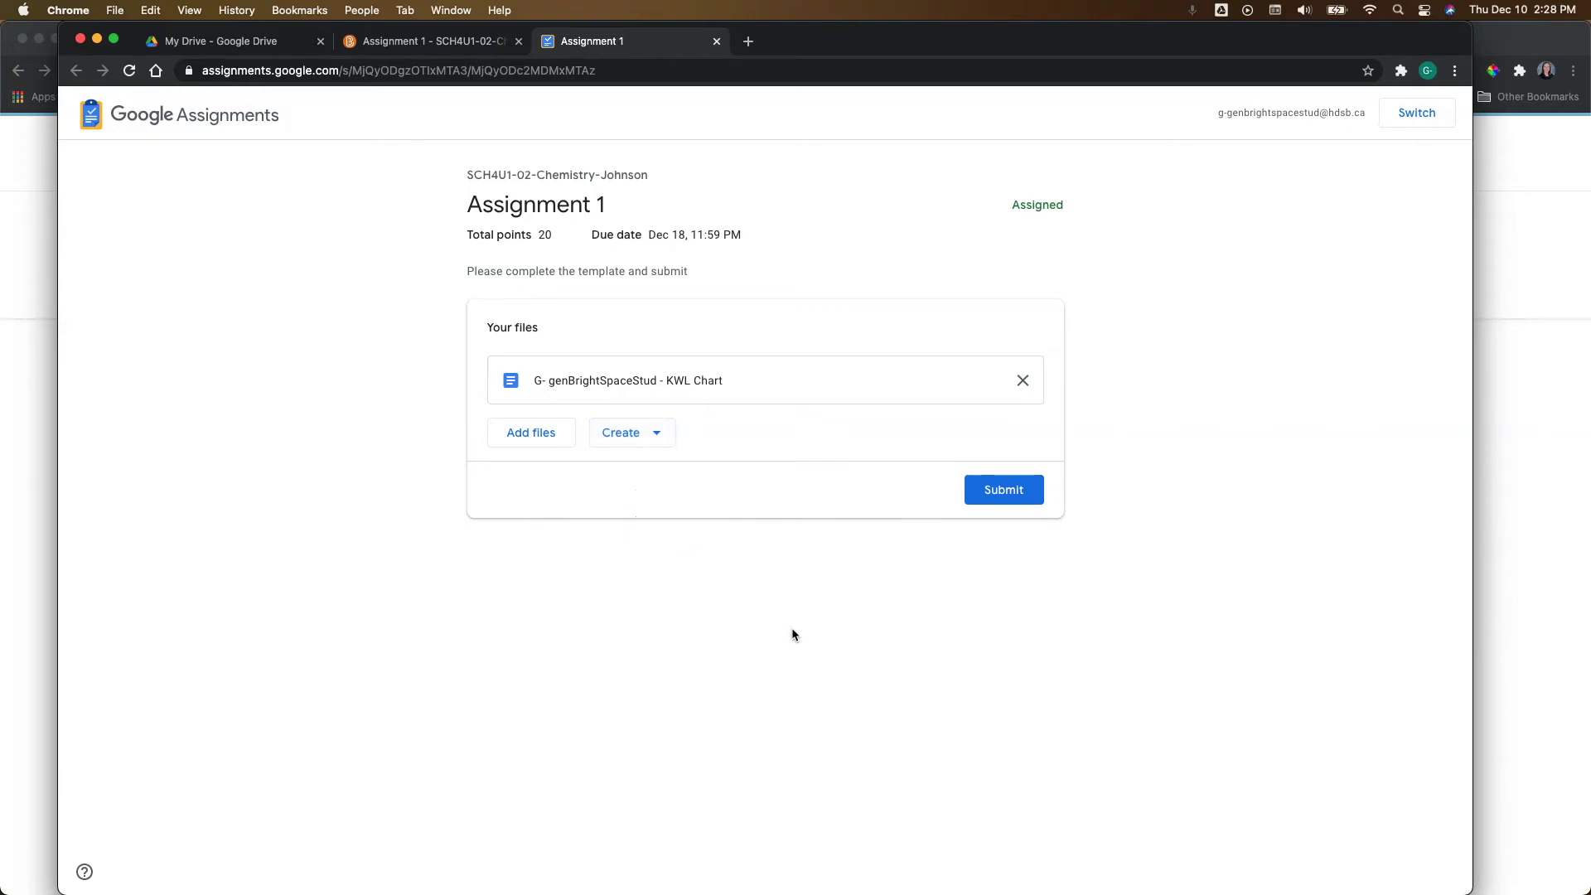
In the KWL Chart copy, enter 'Everything' under What I KNOW and 'Nothing' under What I WANT to Learn.
click(591, 383)
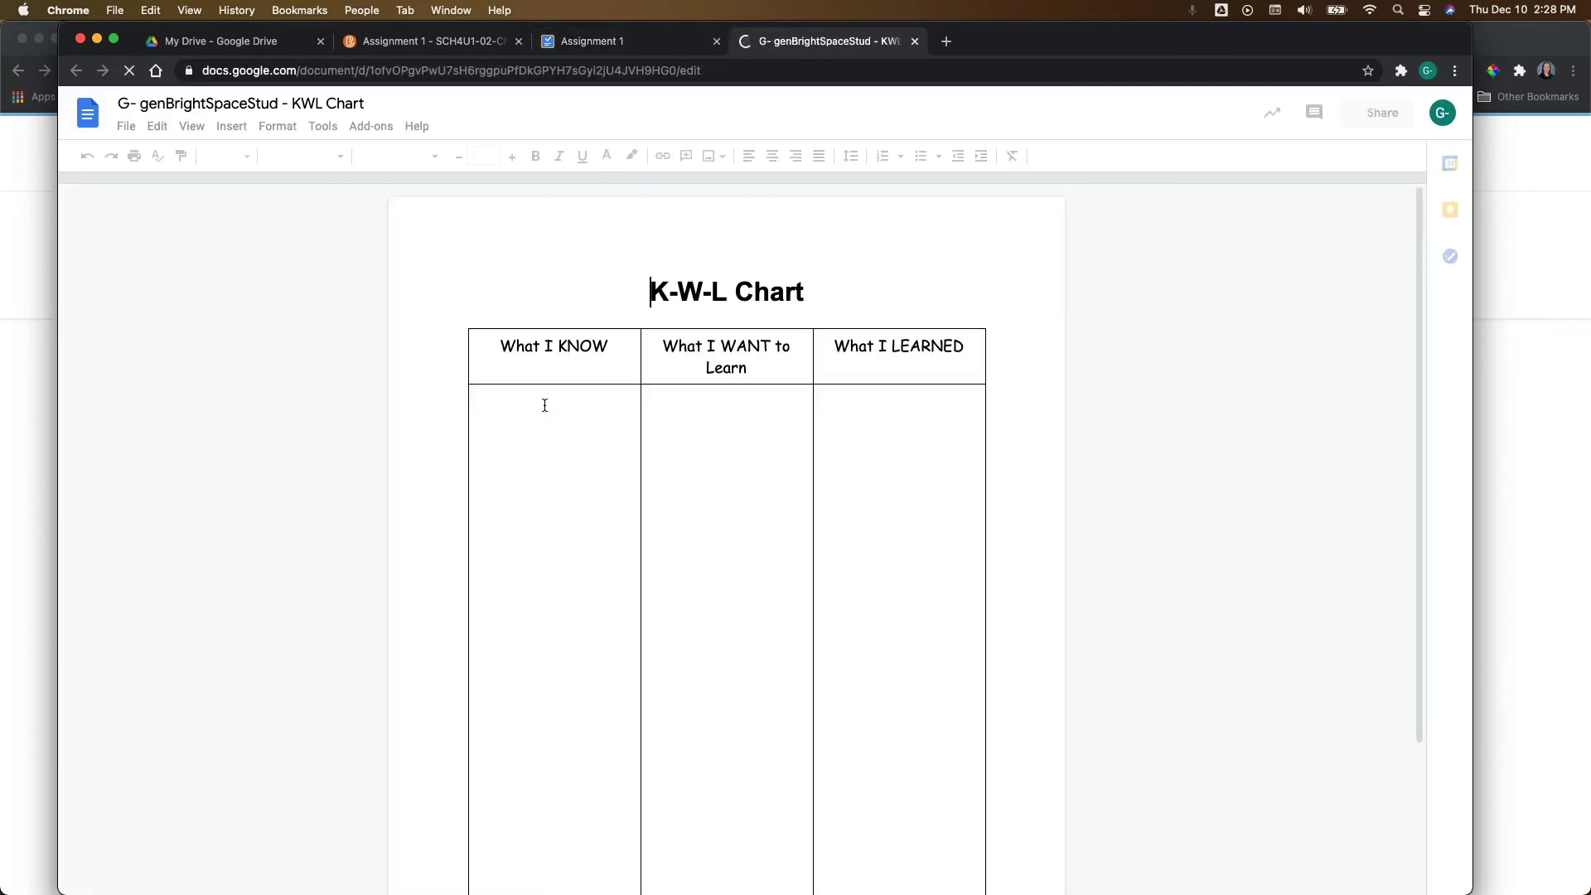
click(574, 438)
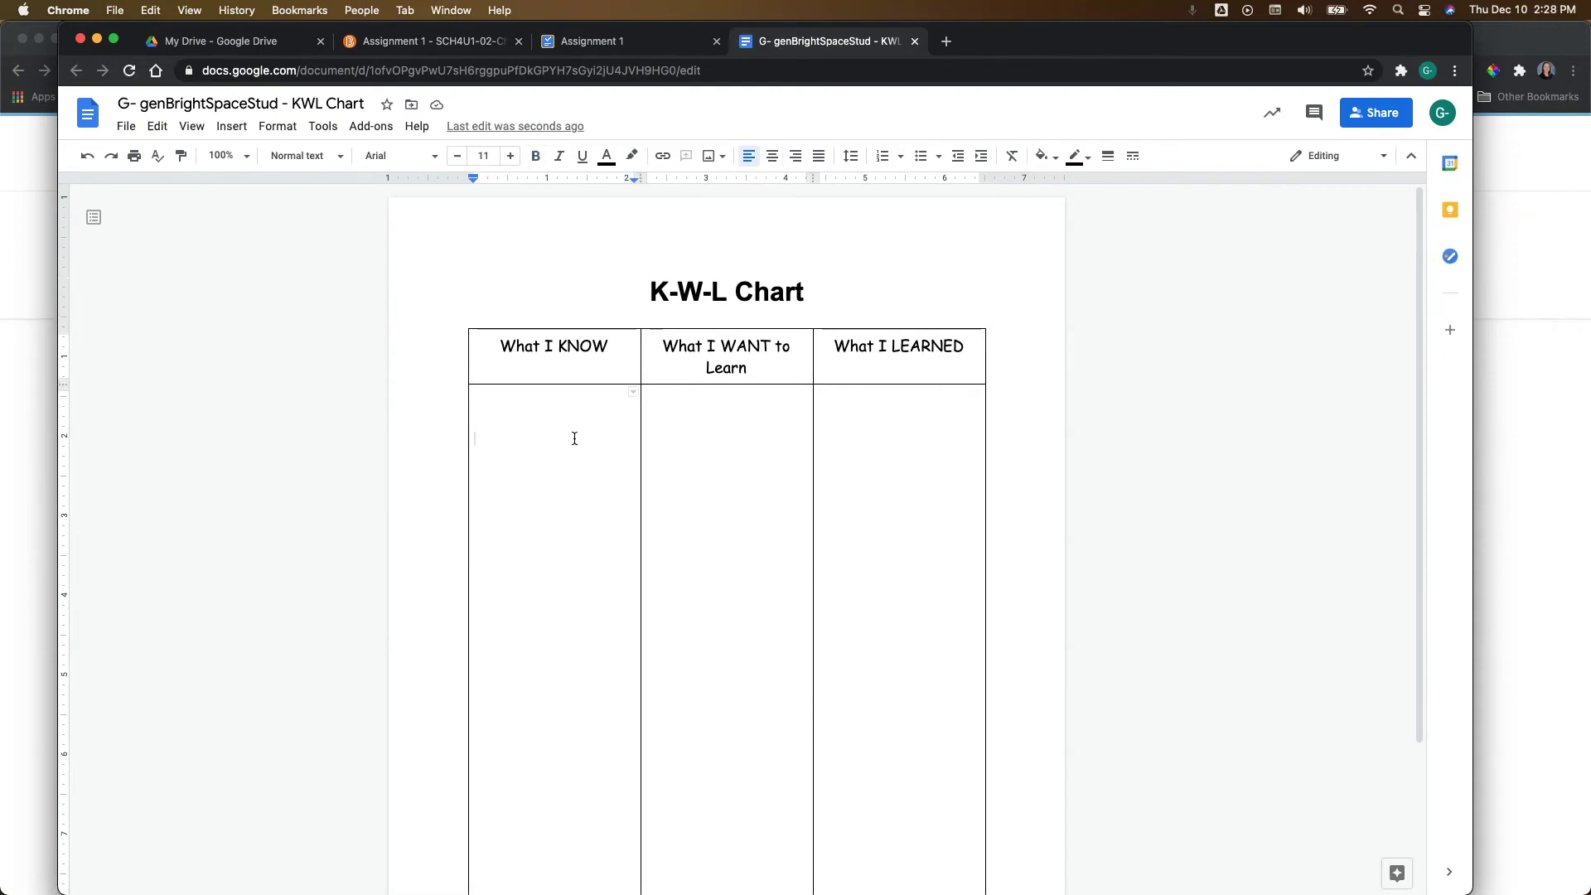
text(Everythig)
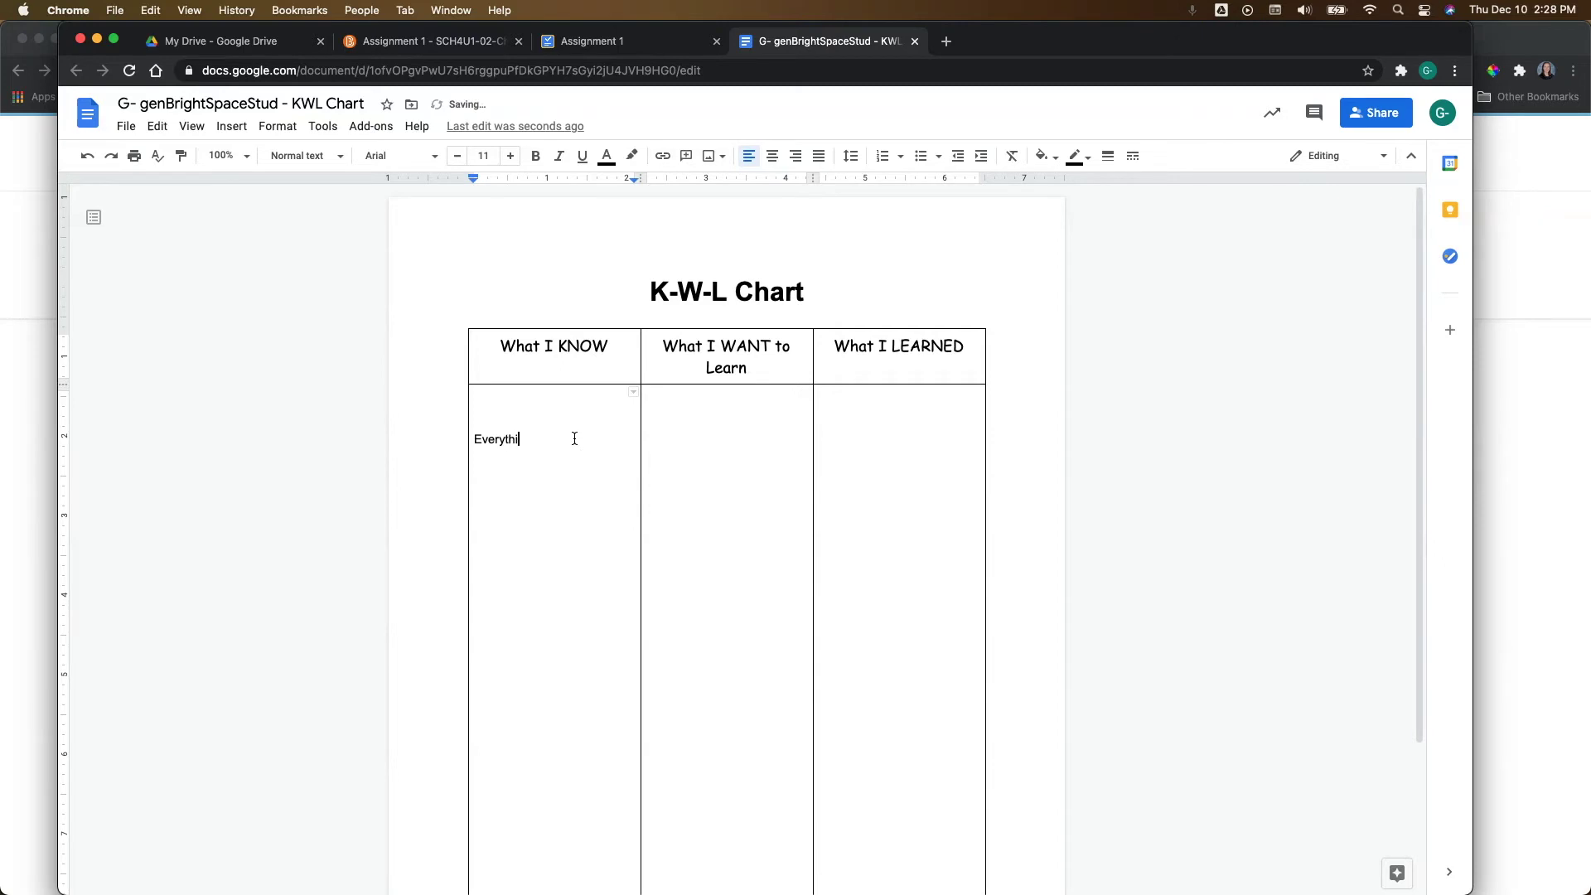
key(Tab)
text(Nothing)
key(Tab)
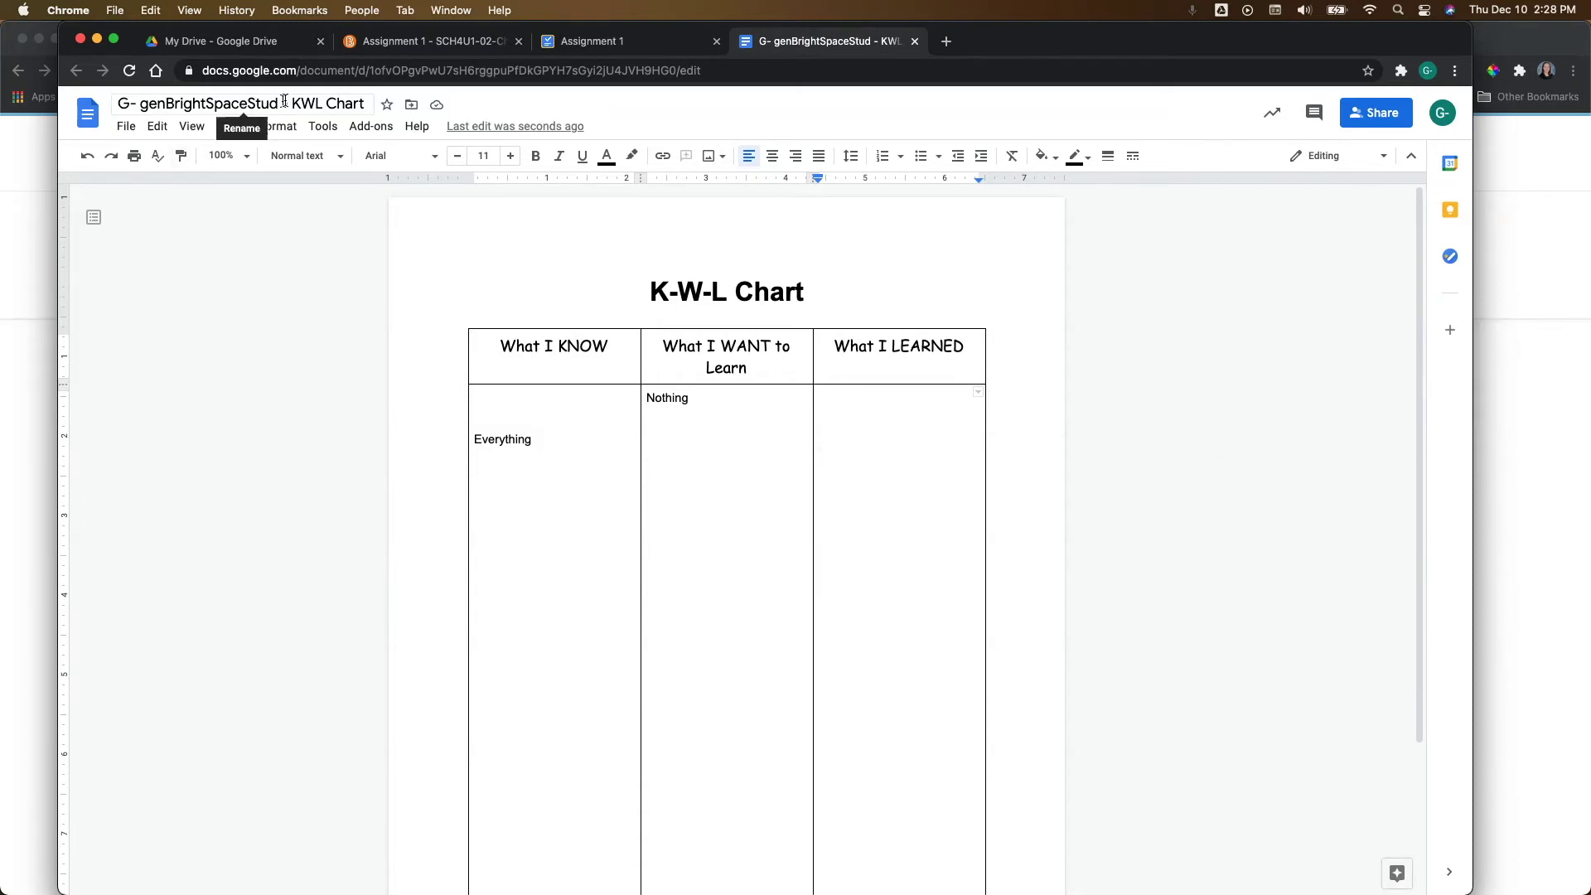
Select the document title but leave it unchanged, then return to the Assignment 1 page.
click(114, 103)
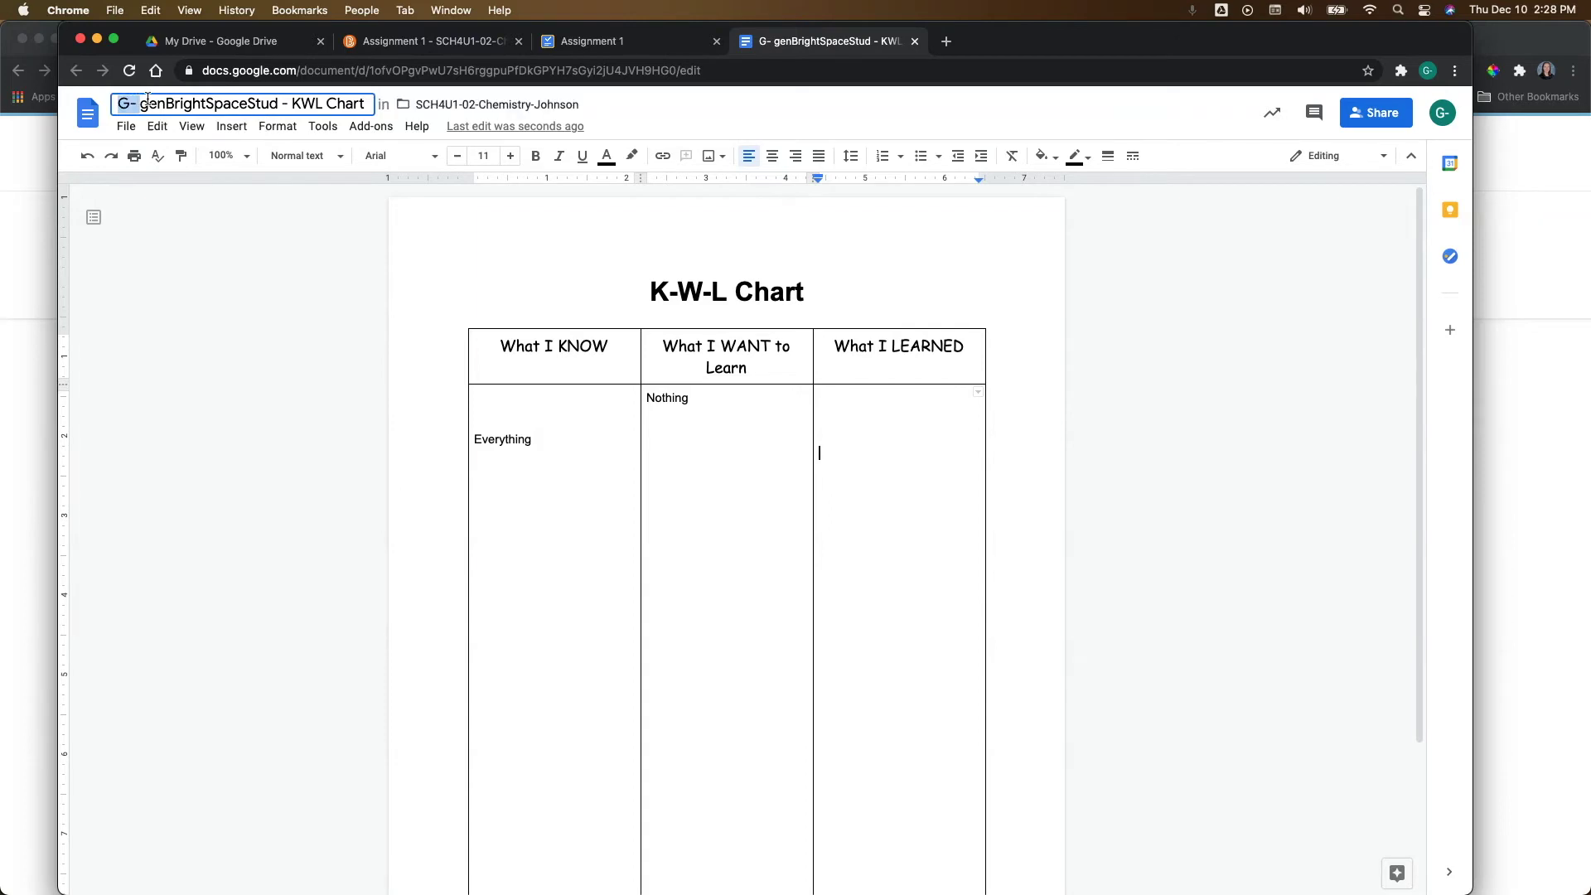
drag(116, 102, 366, 103)
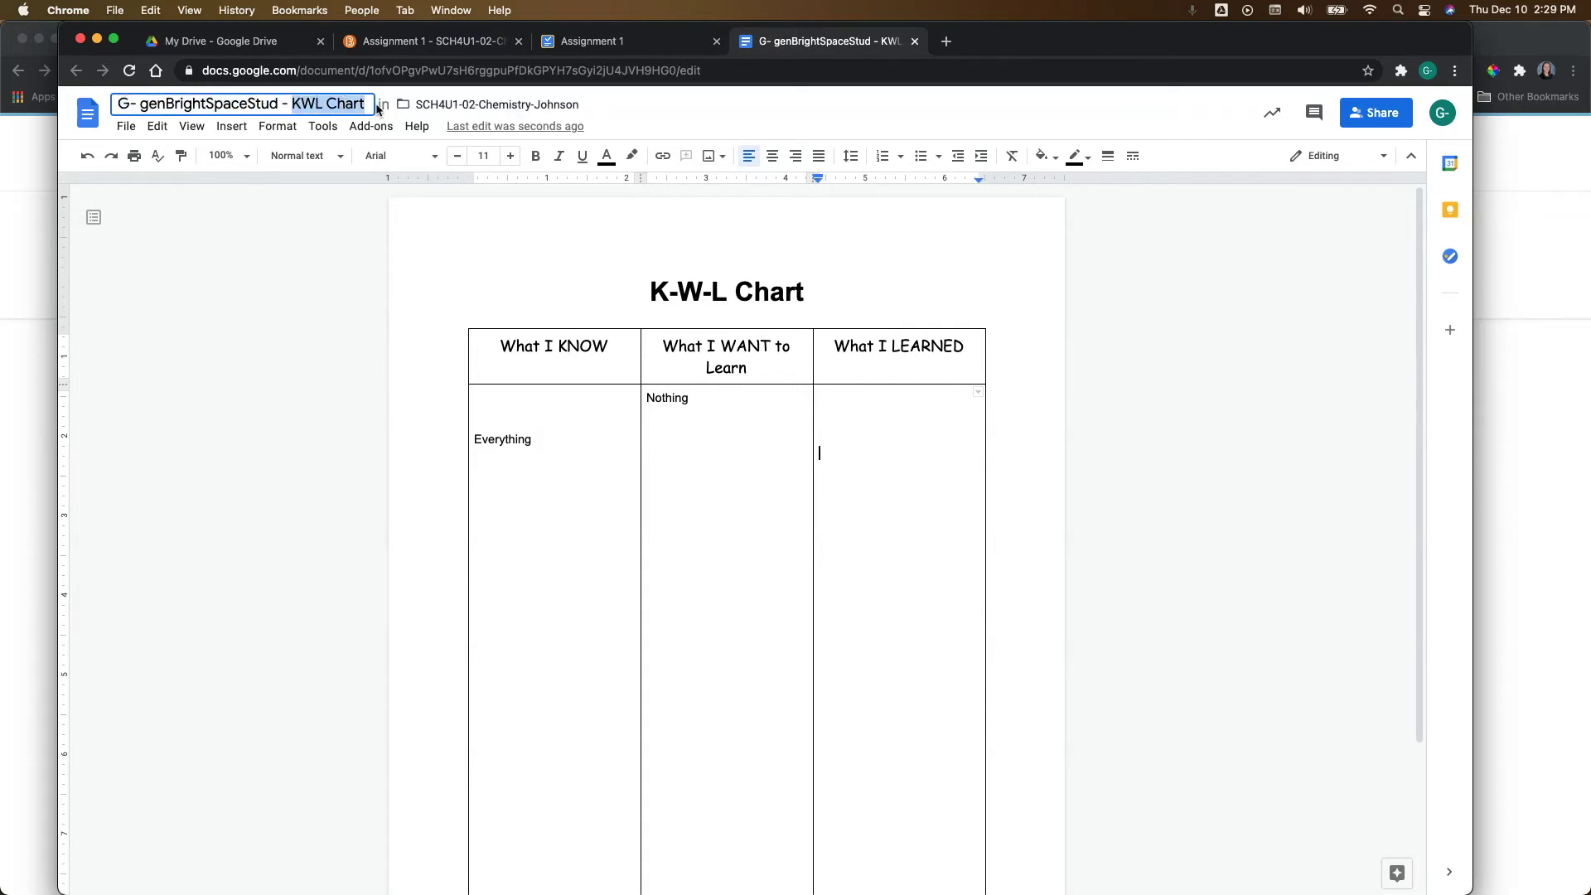
click(355, 352)
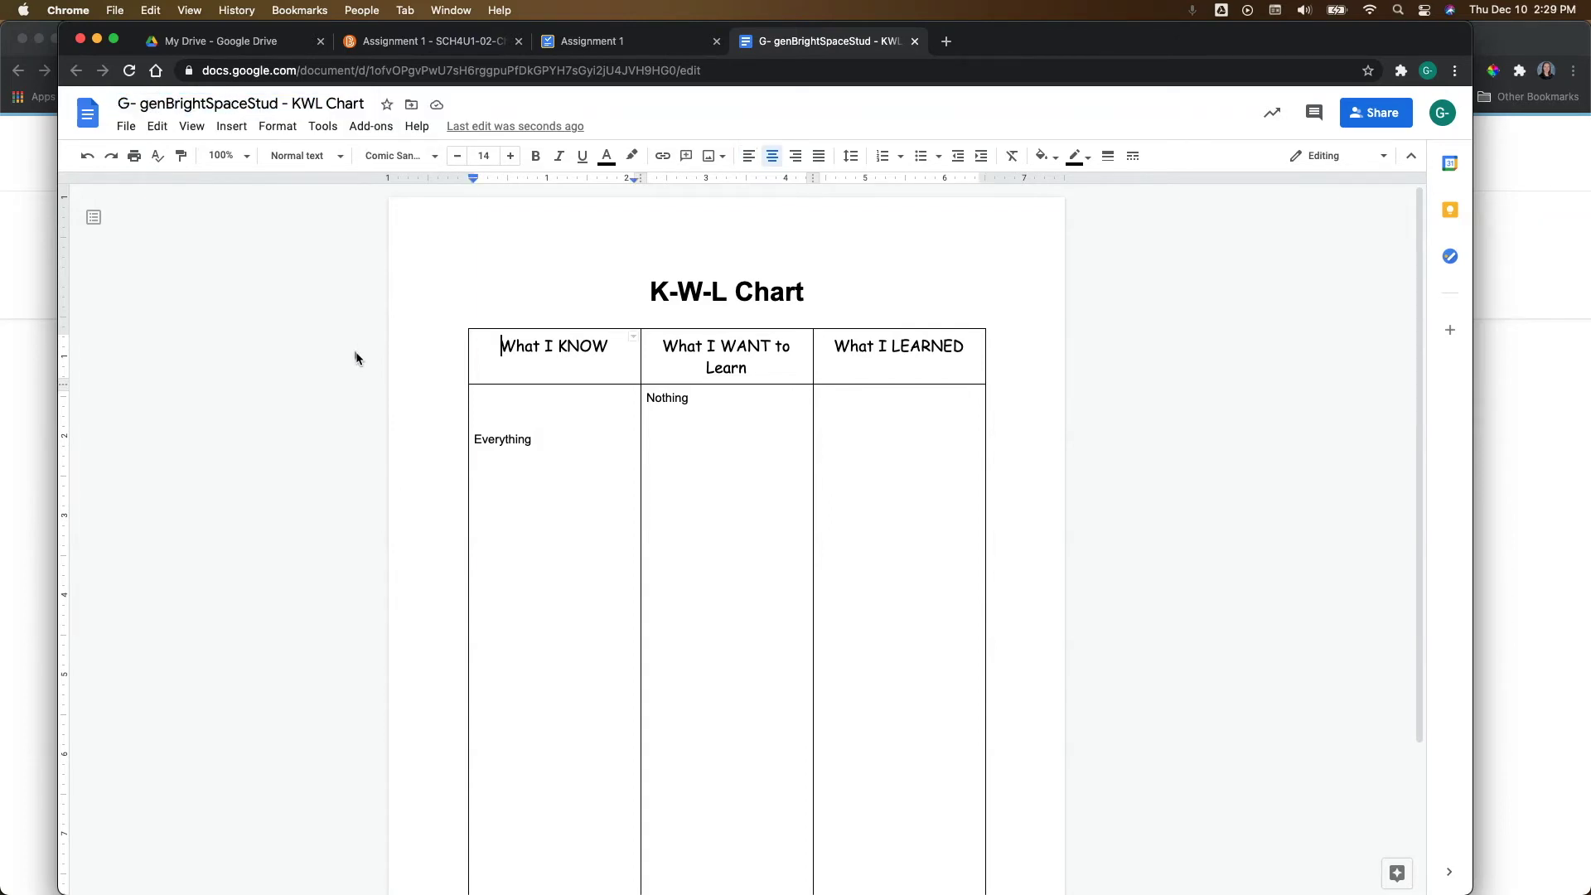
click(594, 48)
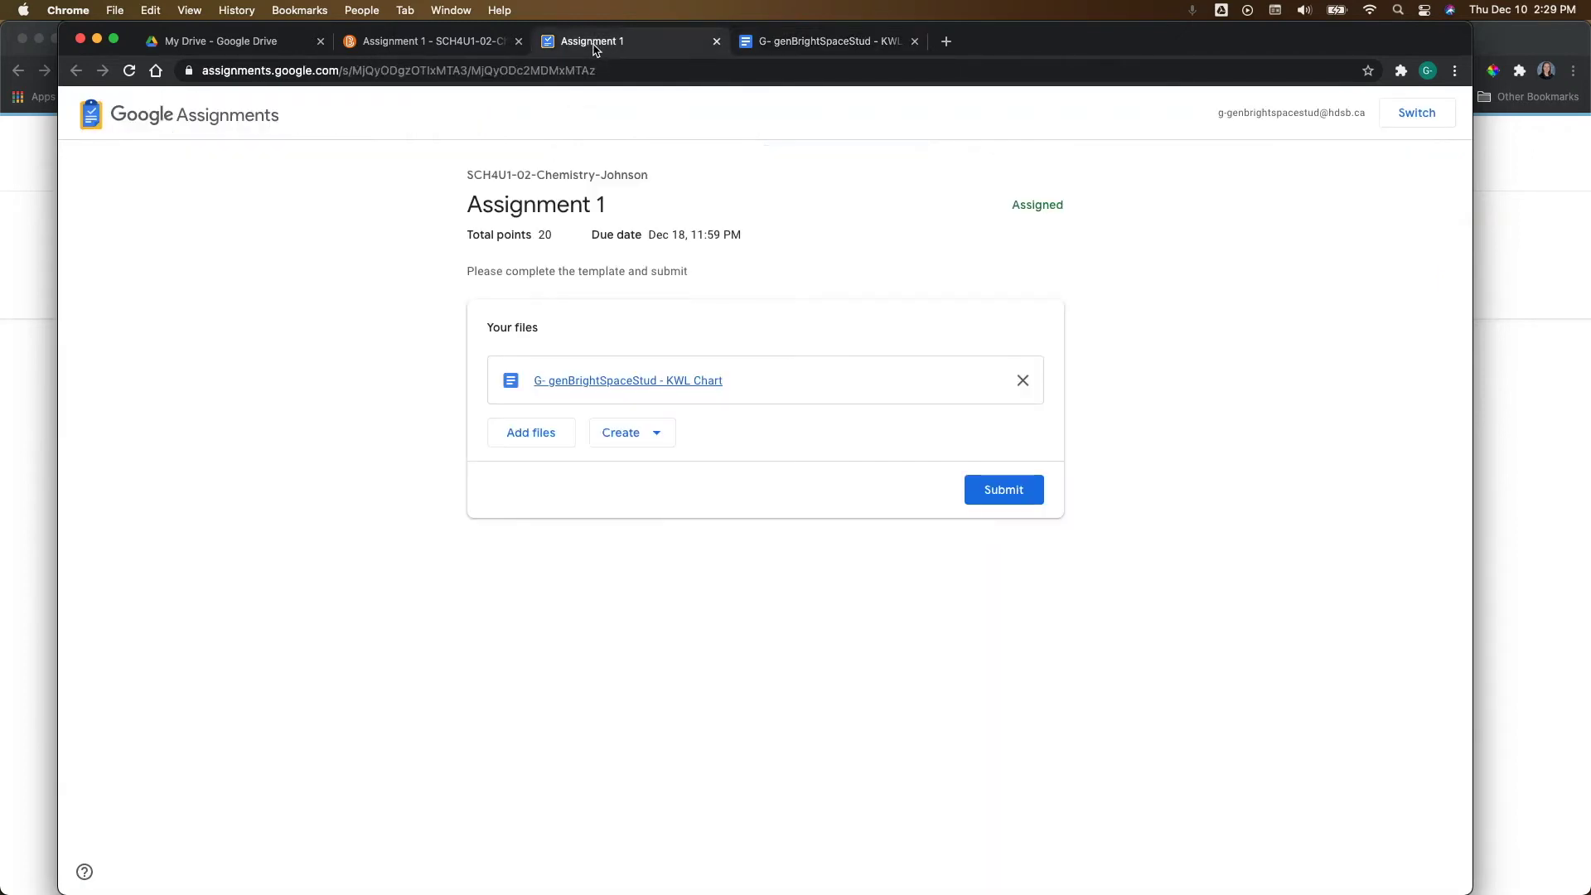
Submit the KWL Chart for Assignment 1, confirm it, and go back to the eHUB course page.
click(1012, 502)
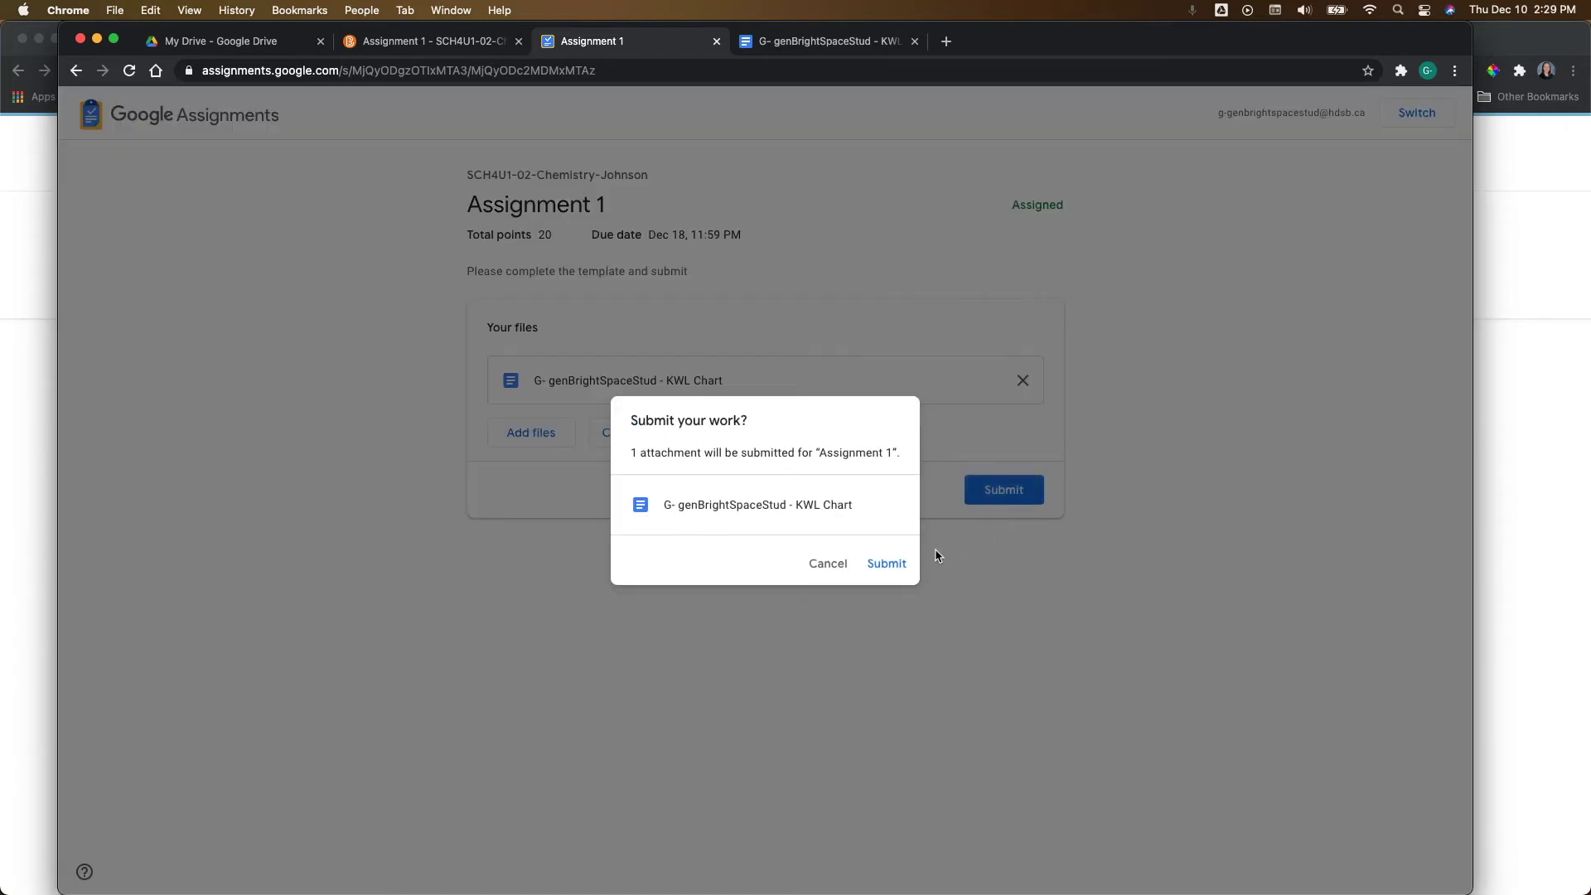
click(887, 565)
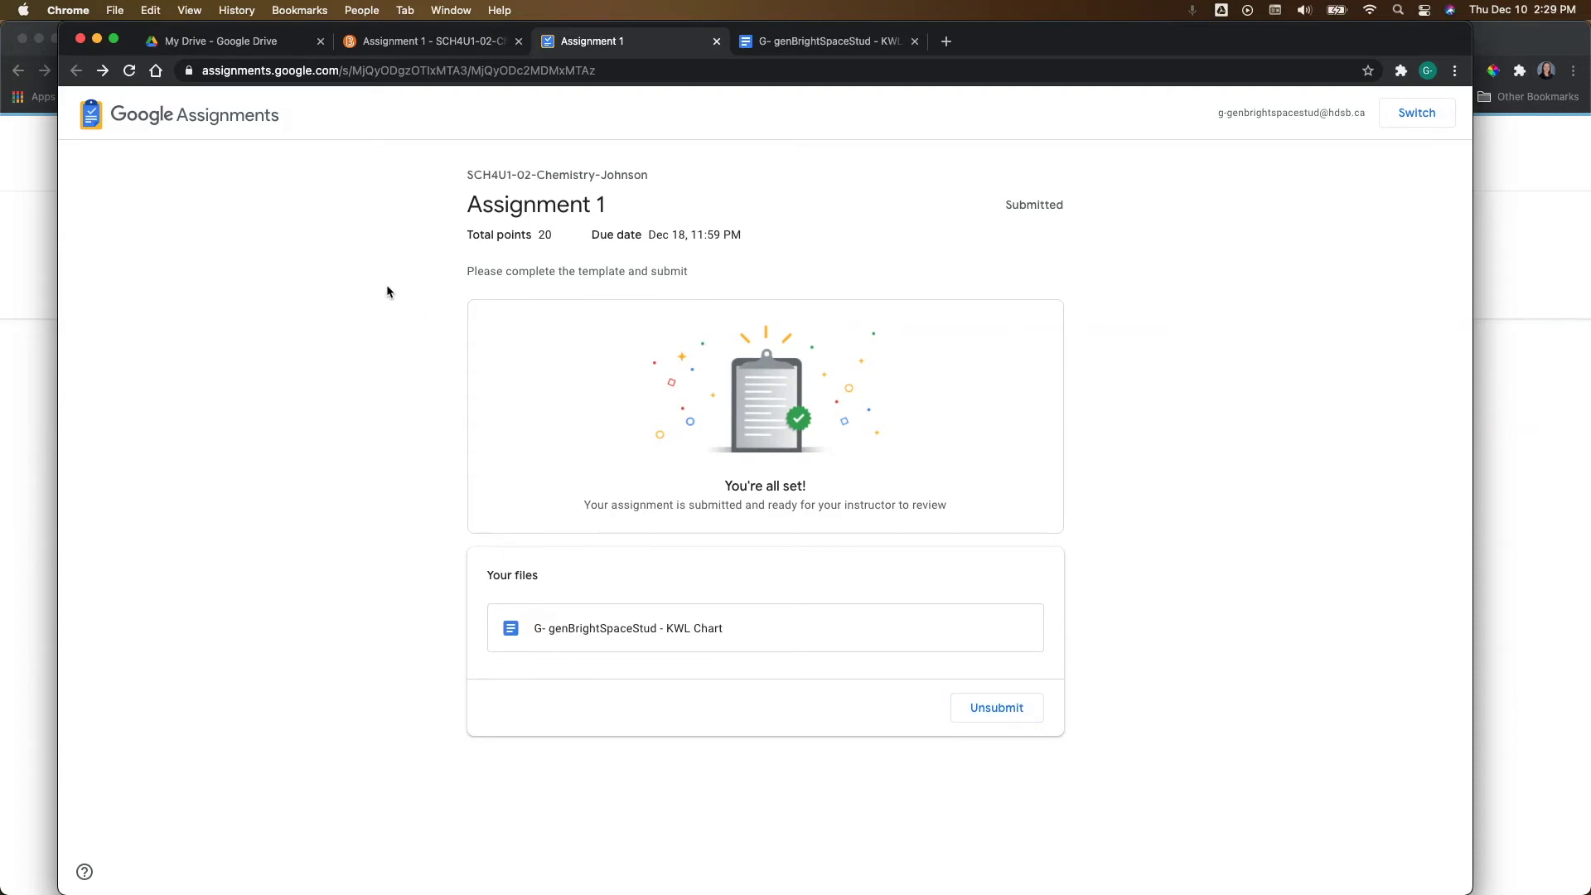
click(406, 41)
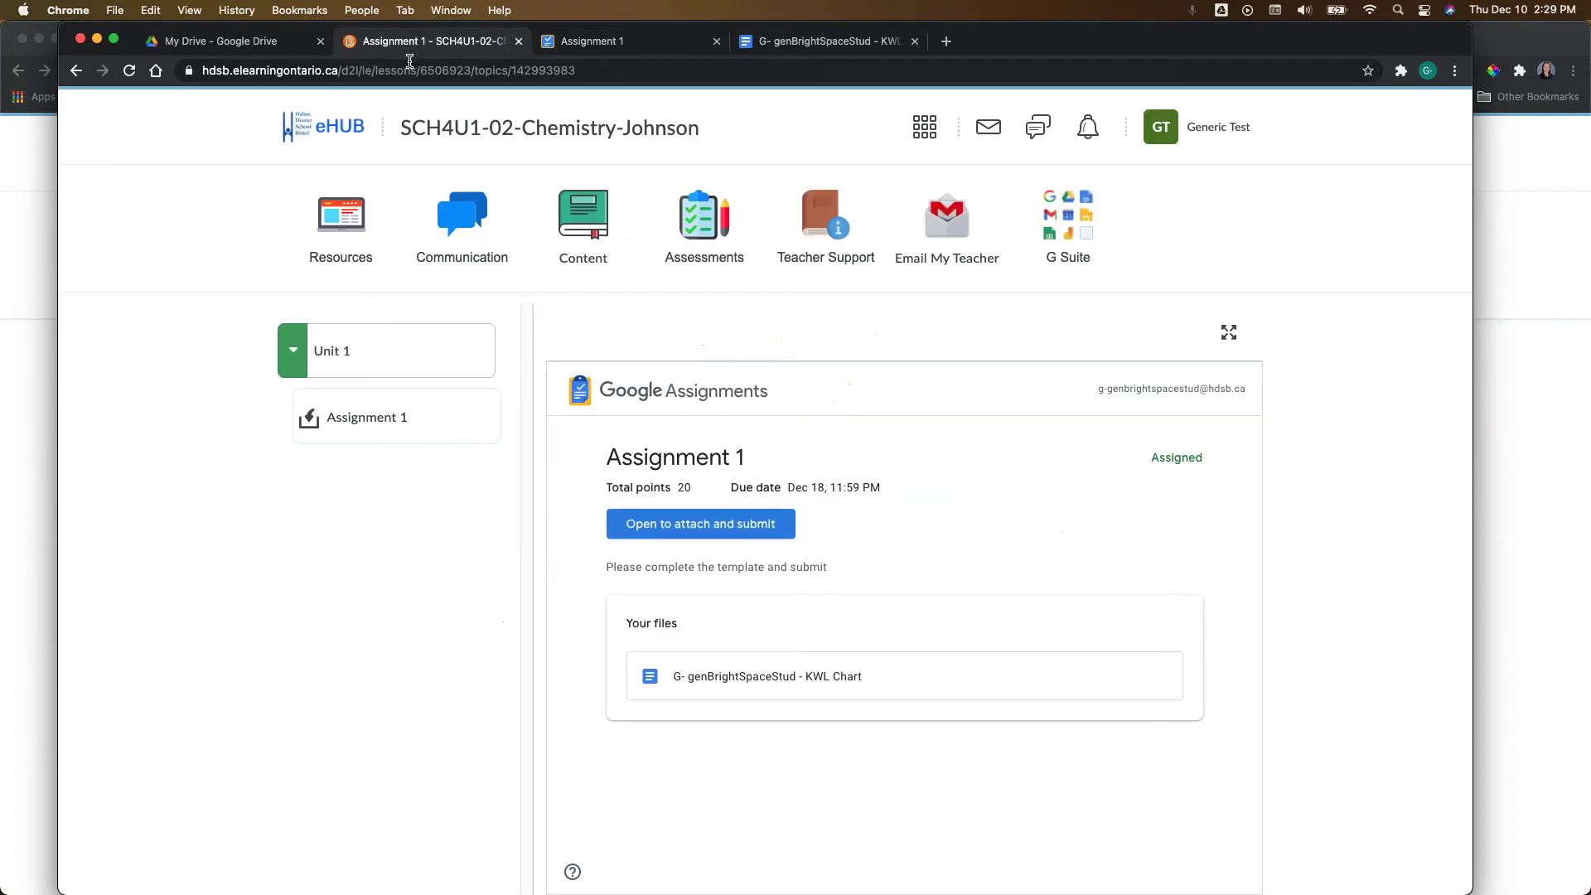
Reload the student's eHUB course page to review the embedded Assignment 1, then bring up the teacher's window.
click(130, 71)
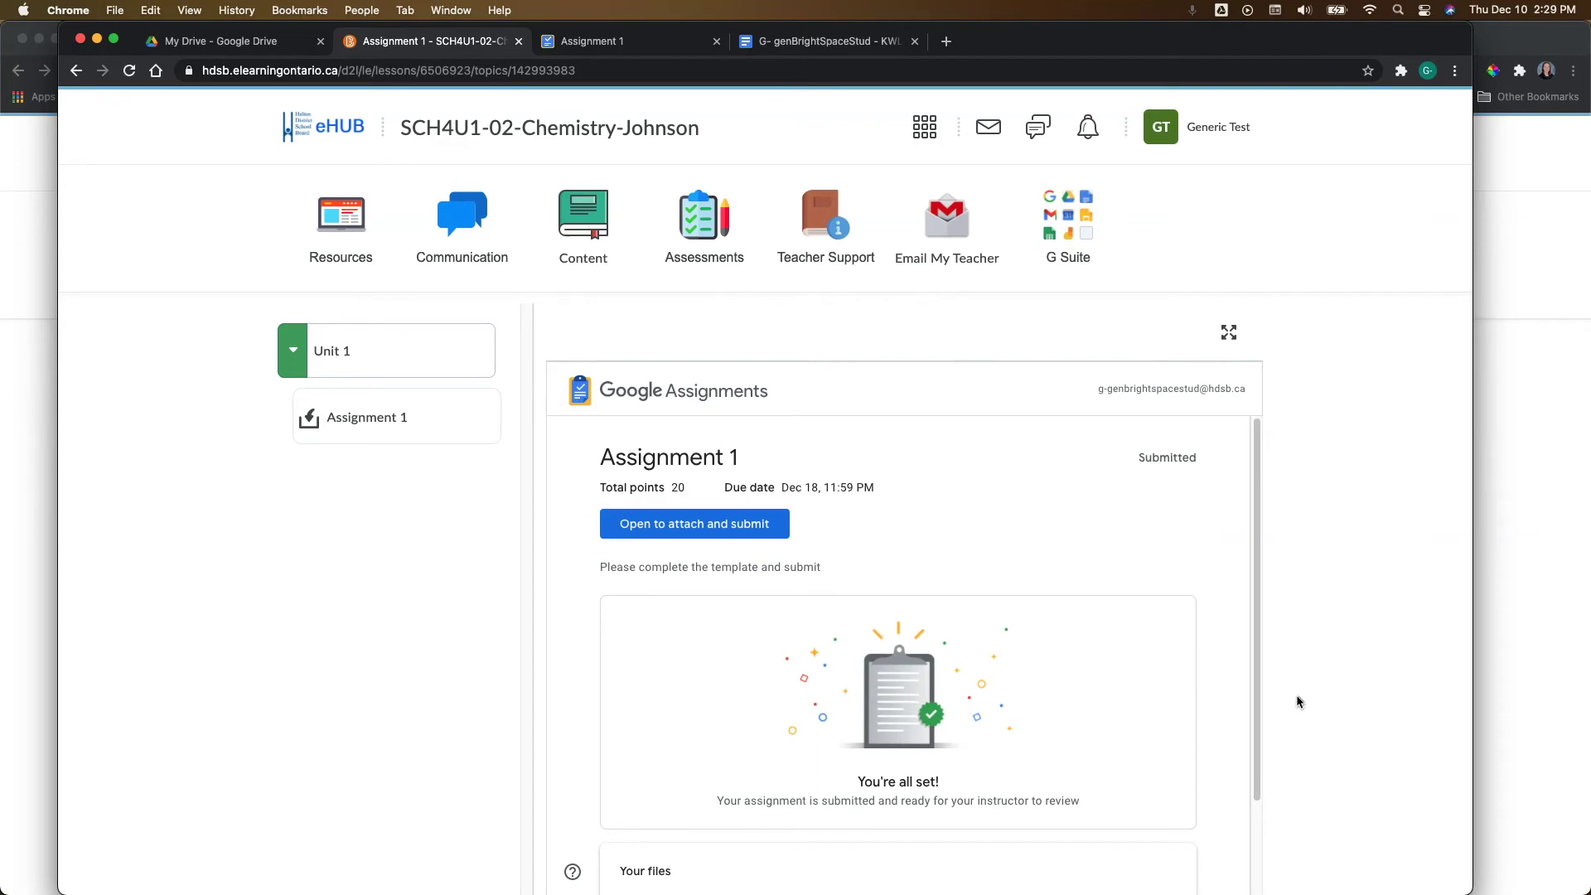
scroll(1158, 623, down, 1)
scroll(1157, 623, down, 1)
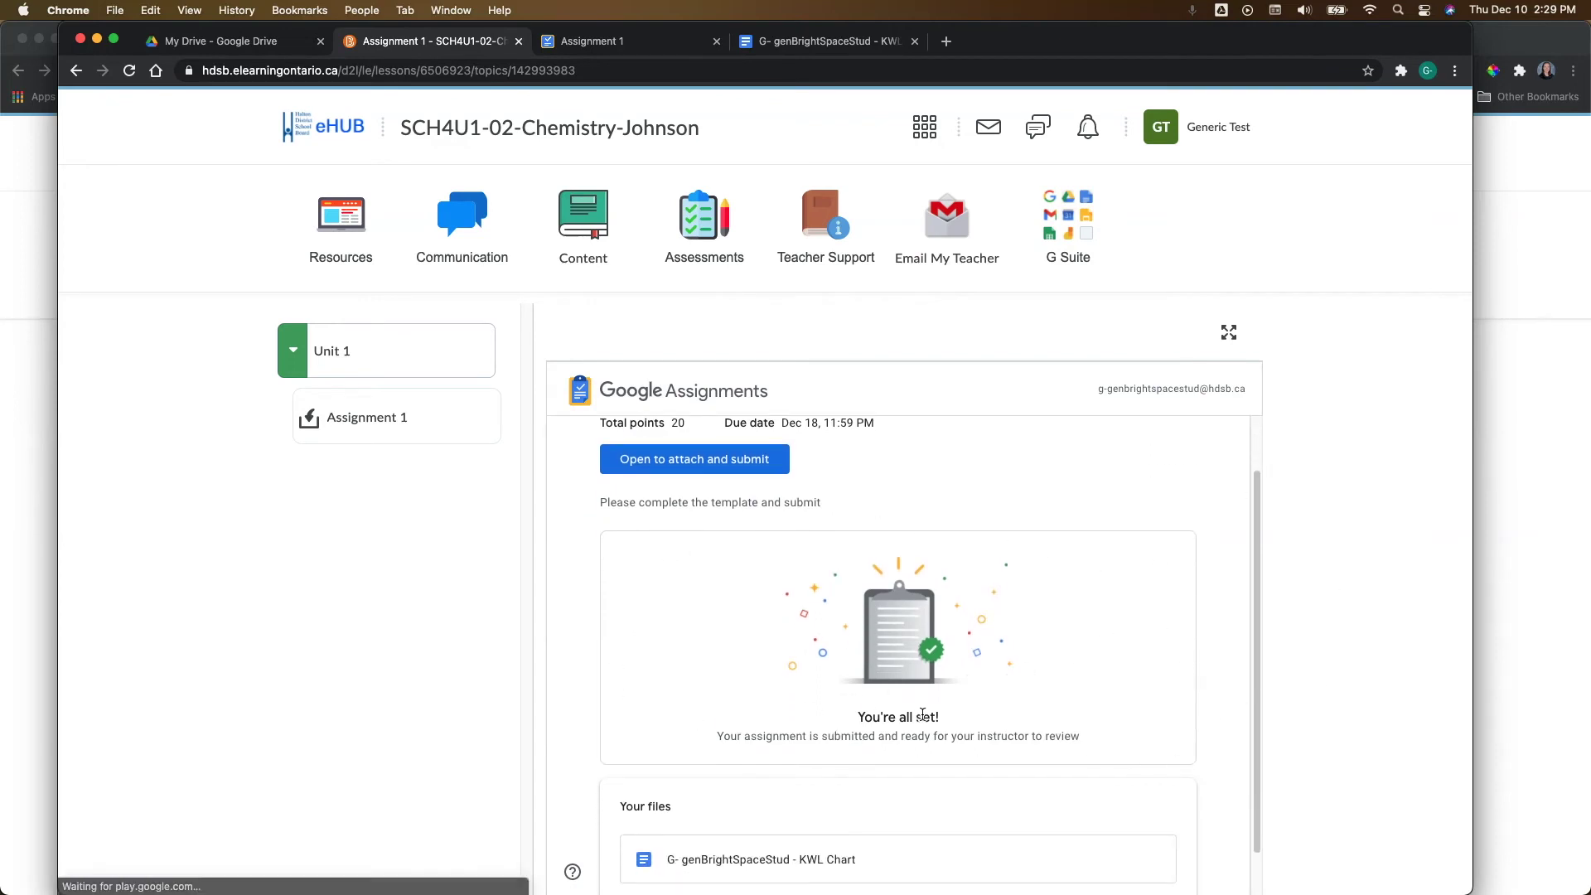
scroll(942, 718, down, 1)
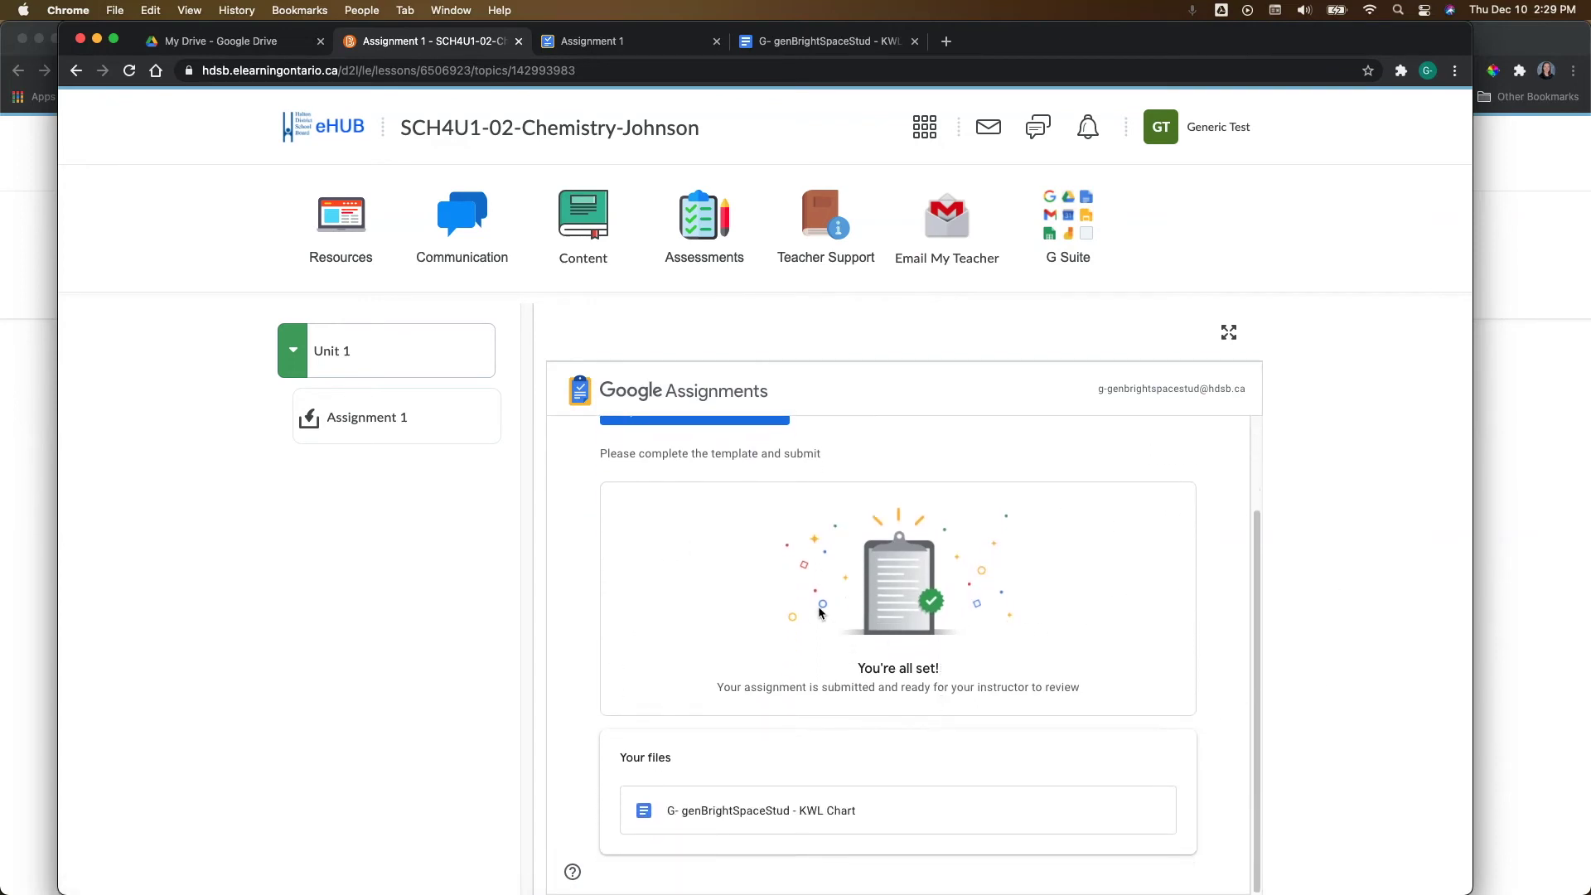
scroll(818, 605, up, 3)
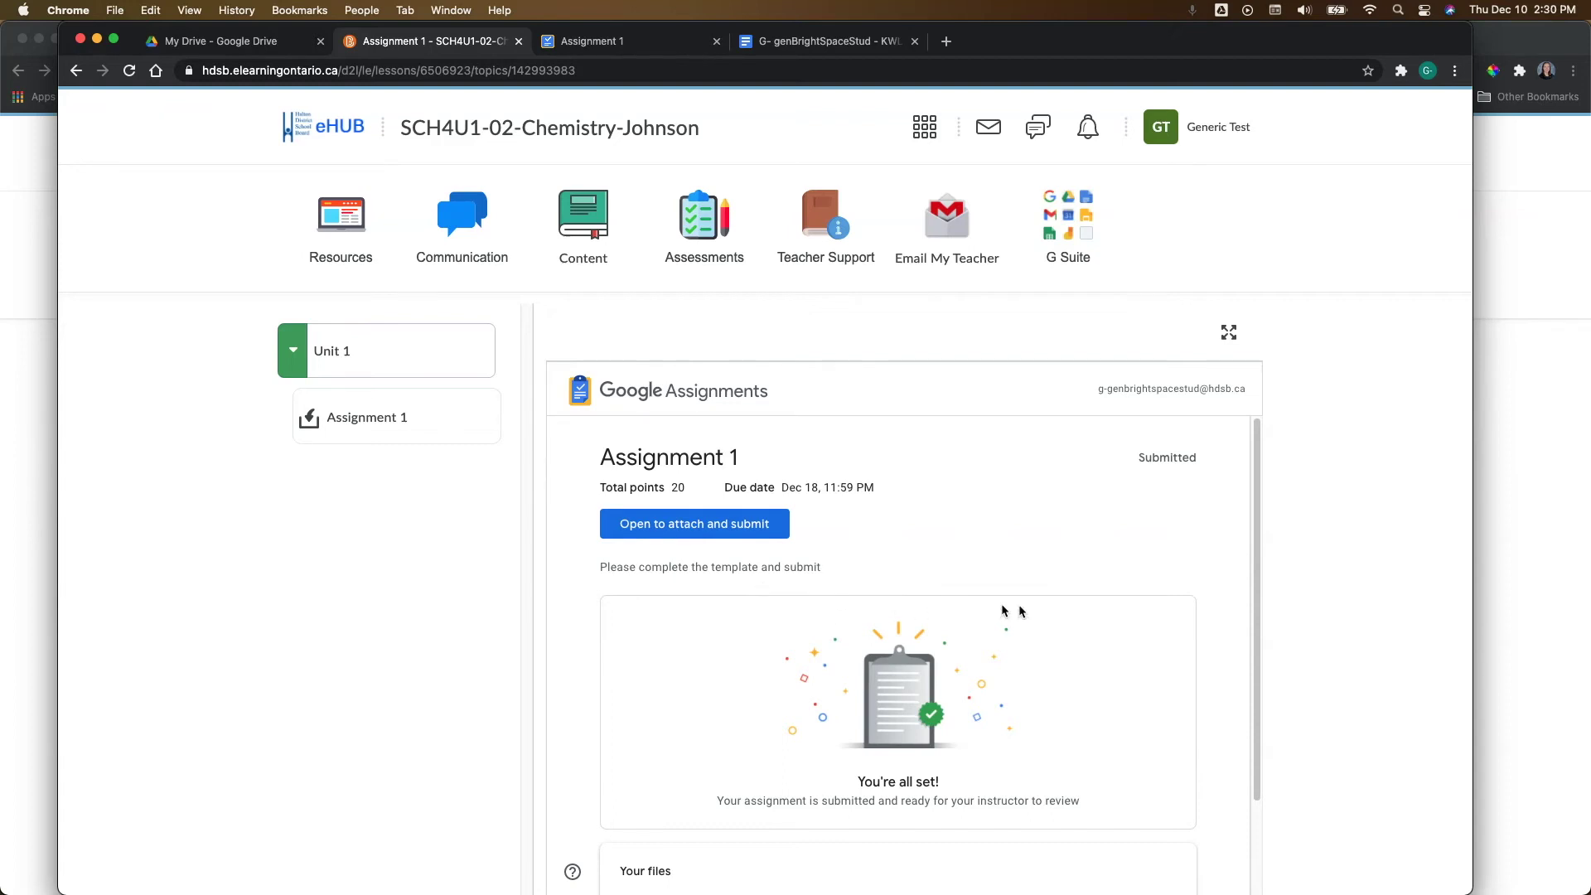
click(1539, 559)
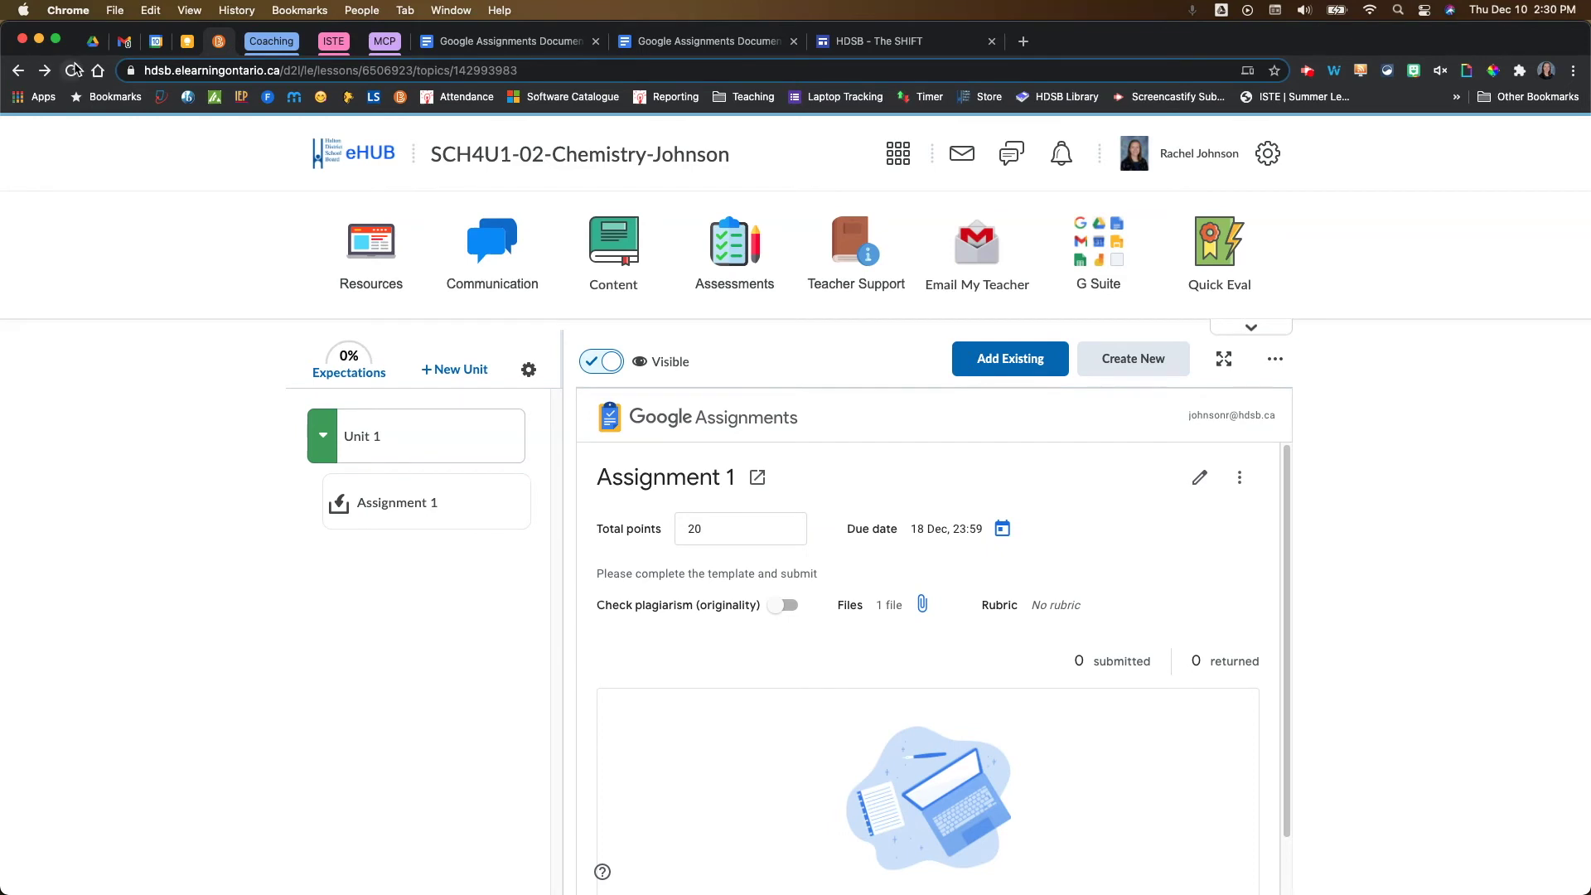
Reload the teacher's Assignment 1 view showing 1 submitted, and open the student's submission for grading.
click(71, 70)
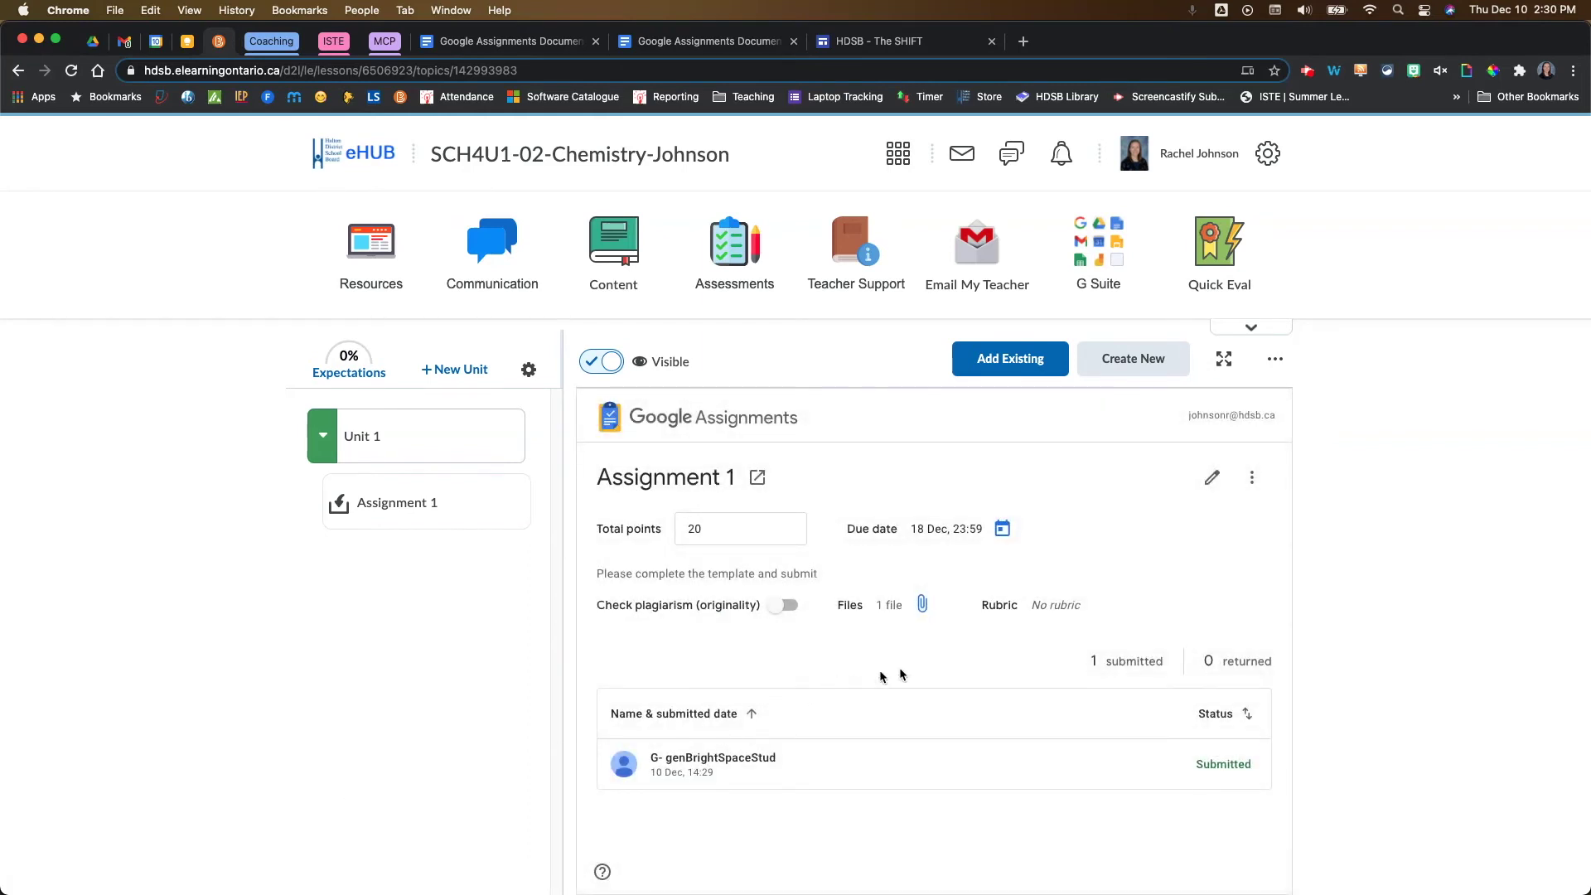
drag(1092, 660, 1175, 667)
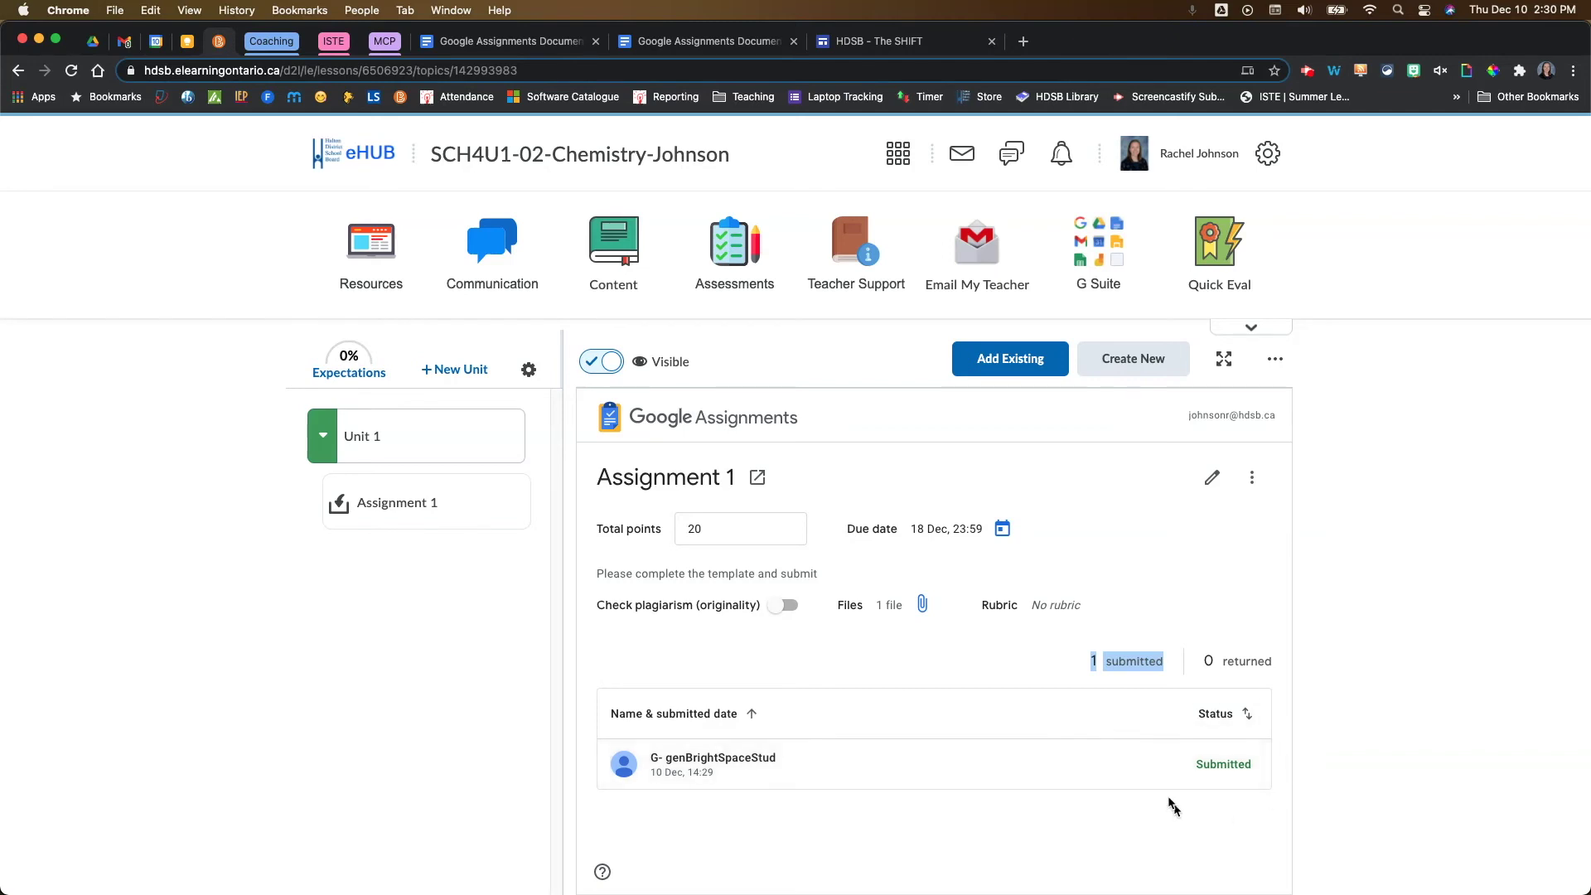
click(663, 759)
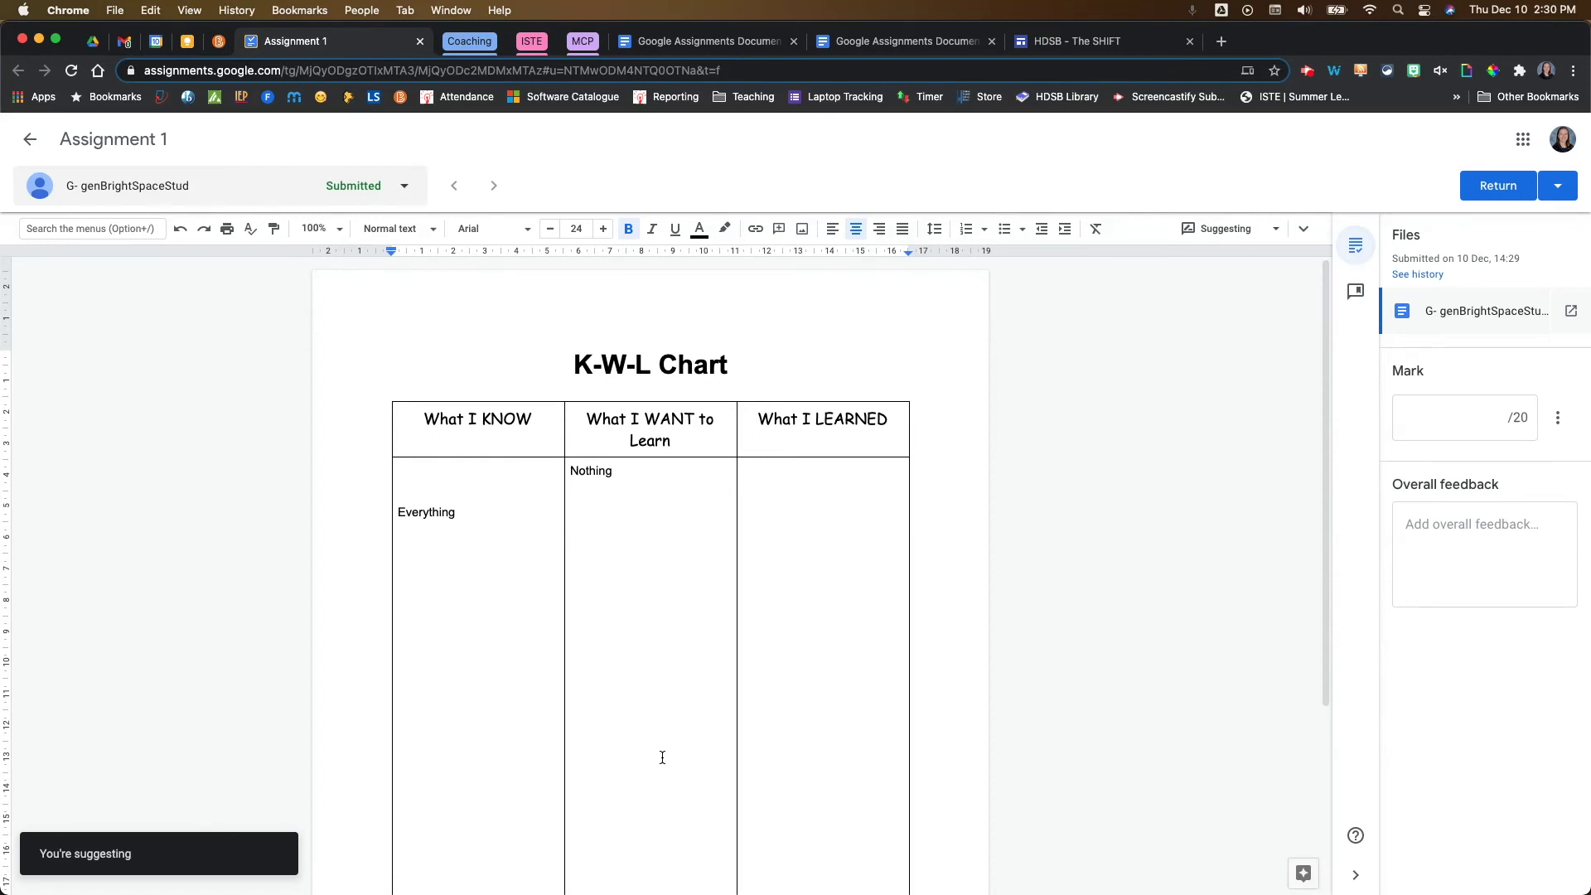
Add the comment 'Great job!' on the student's answer 'Everything'.
double_click(427, 512)
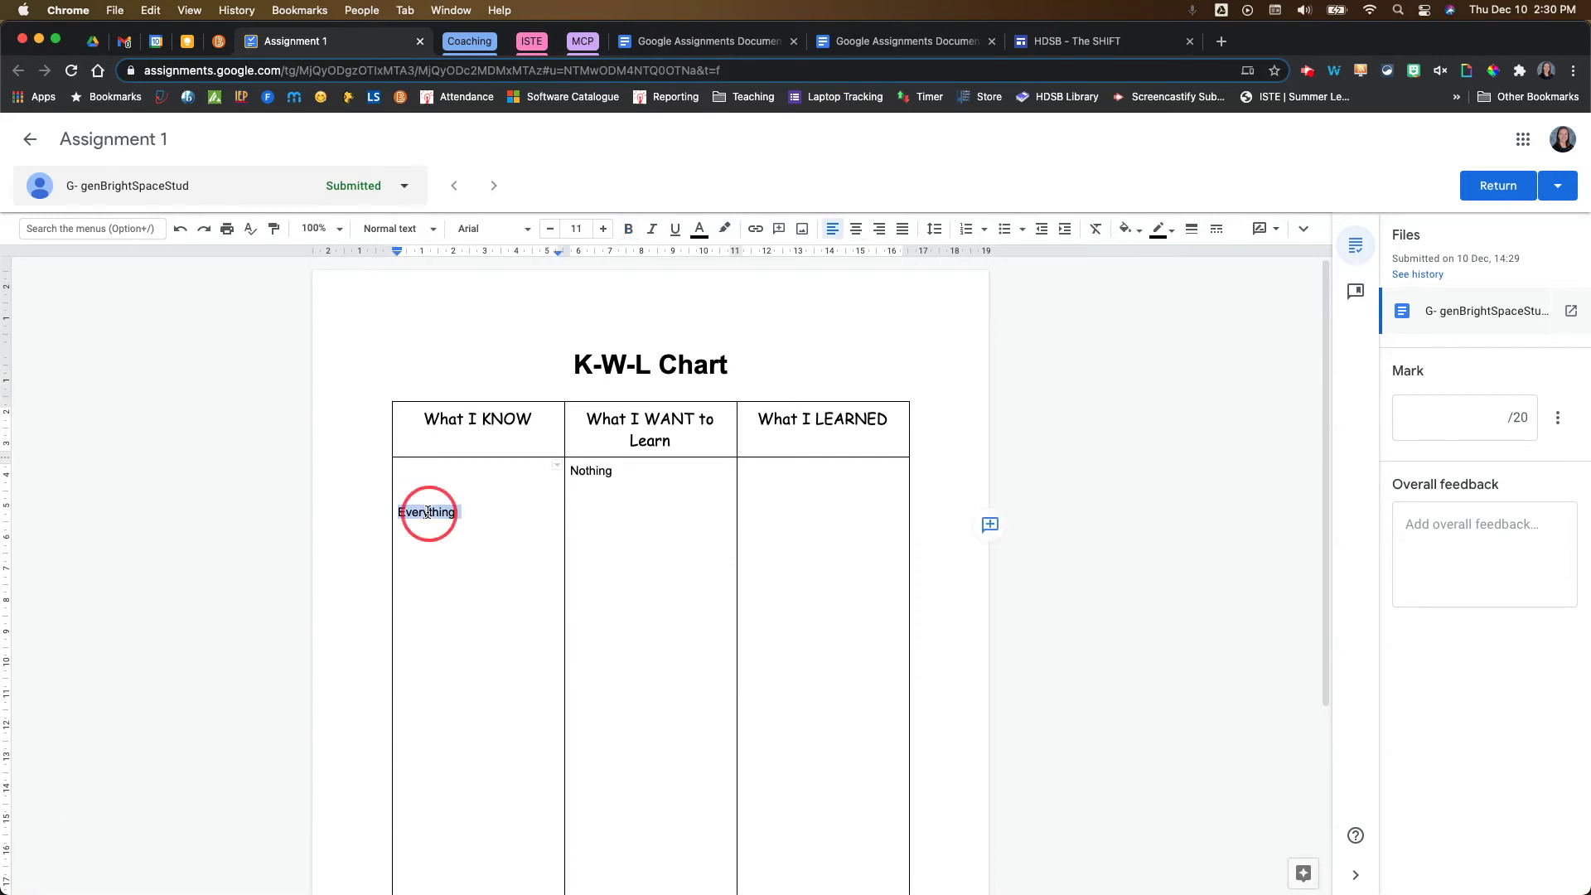
click(990, 525)
text(Great job!)
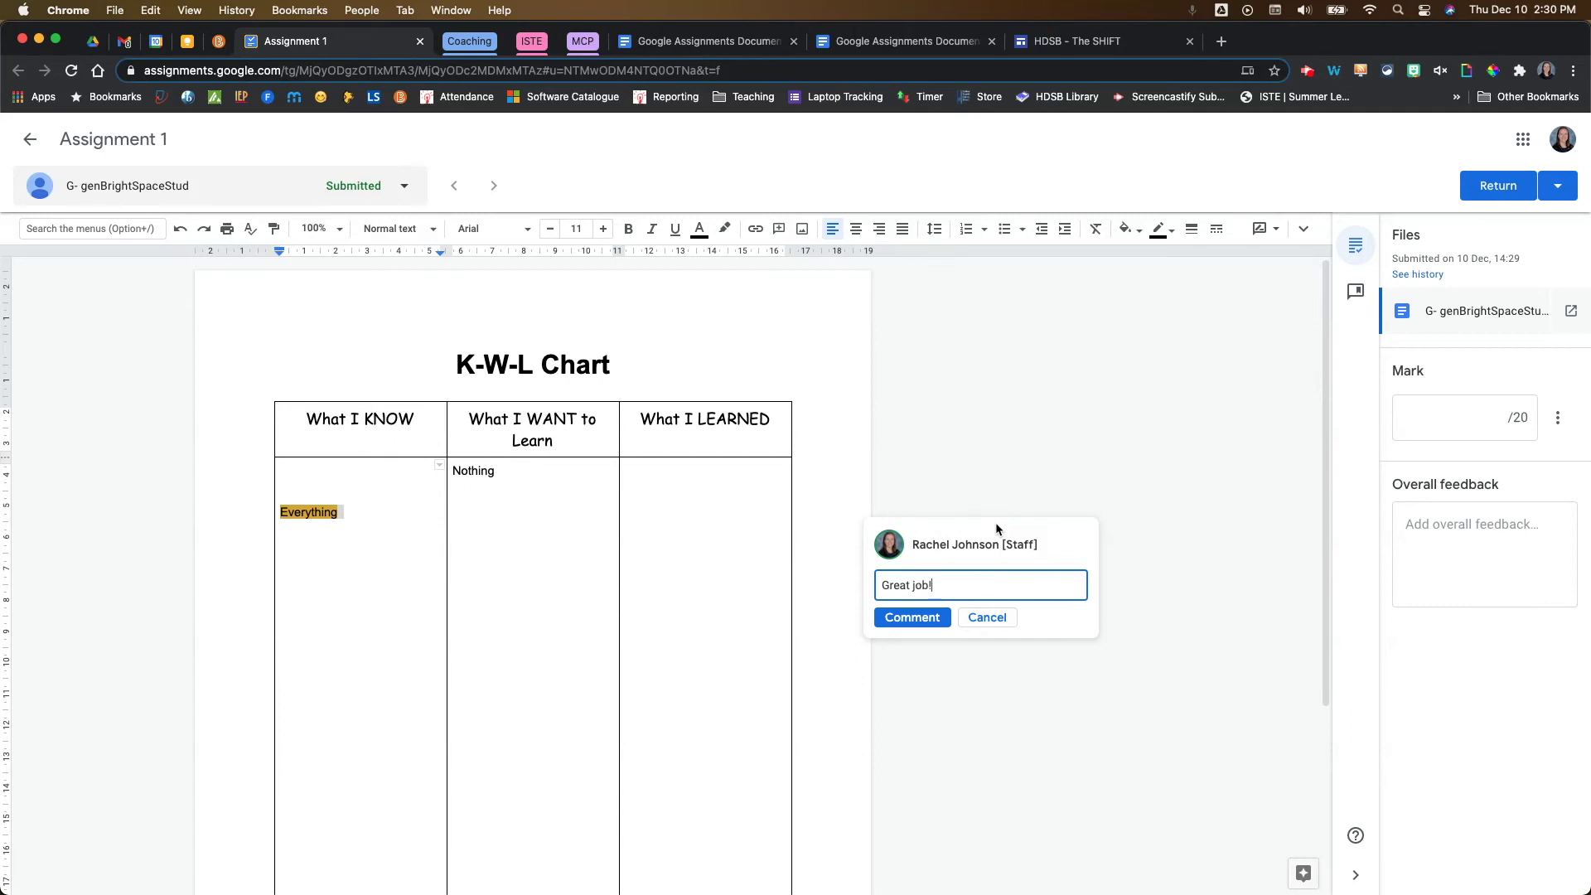
click(913, 617)
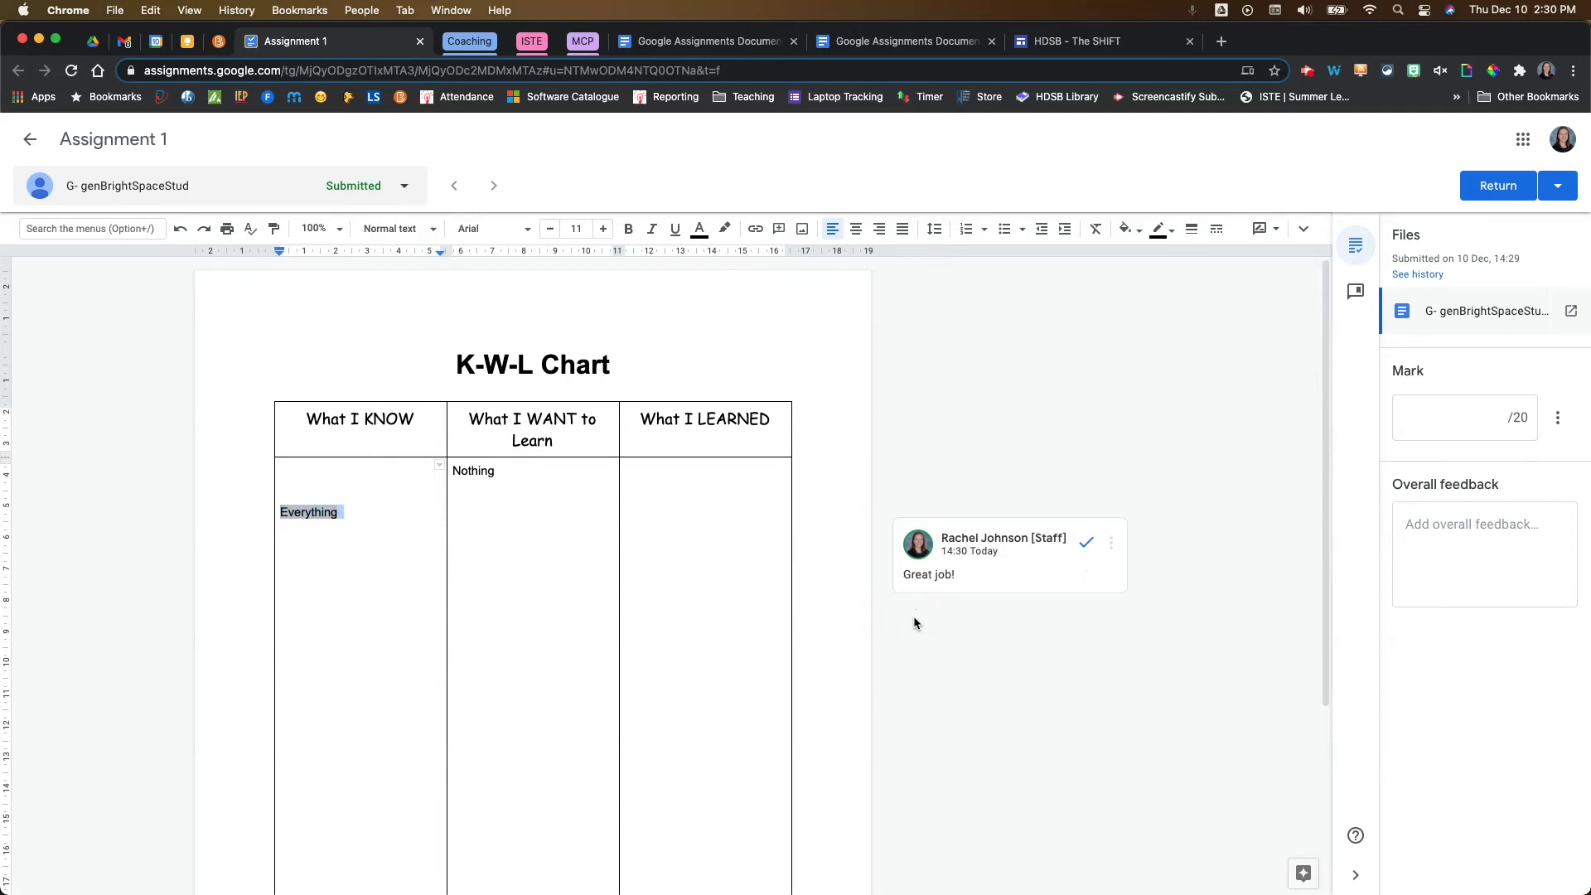
Enter a mark of 18 out of 20 for the submission.
click(1442, 403)
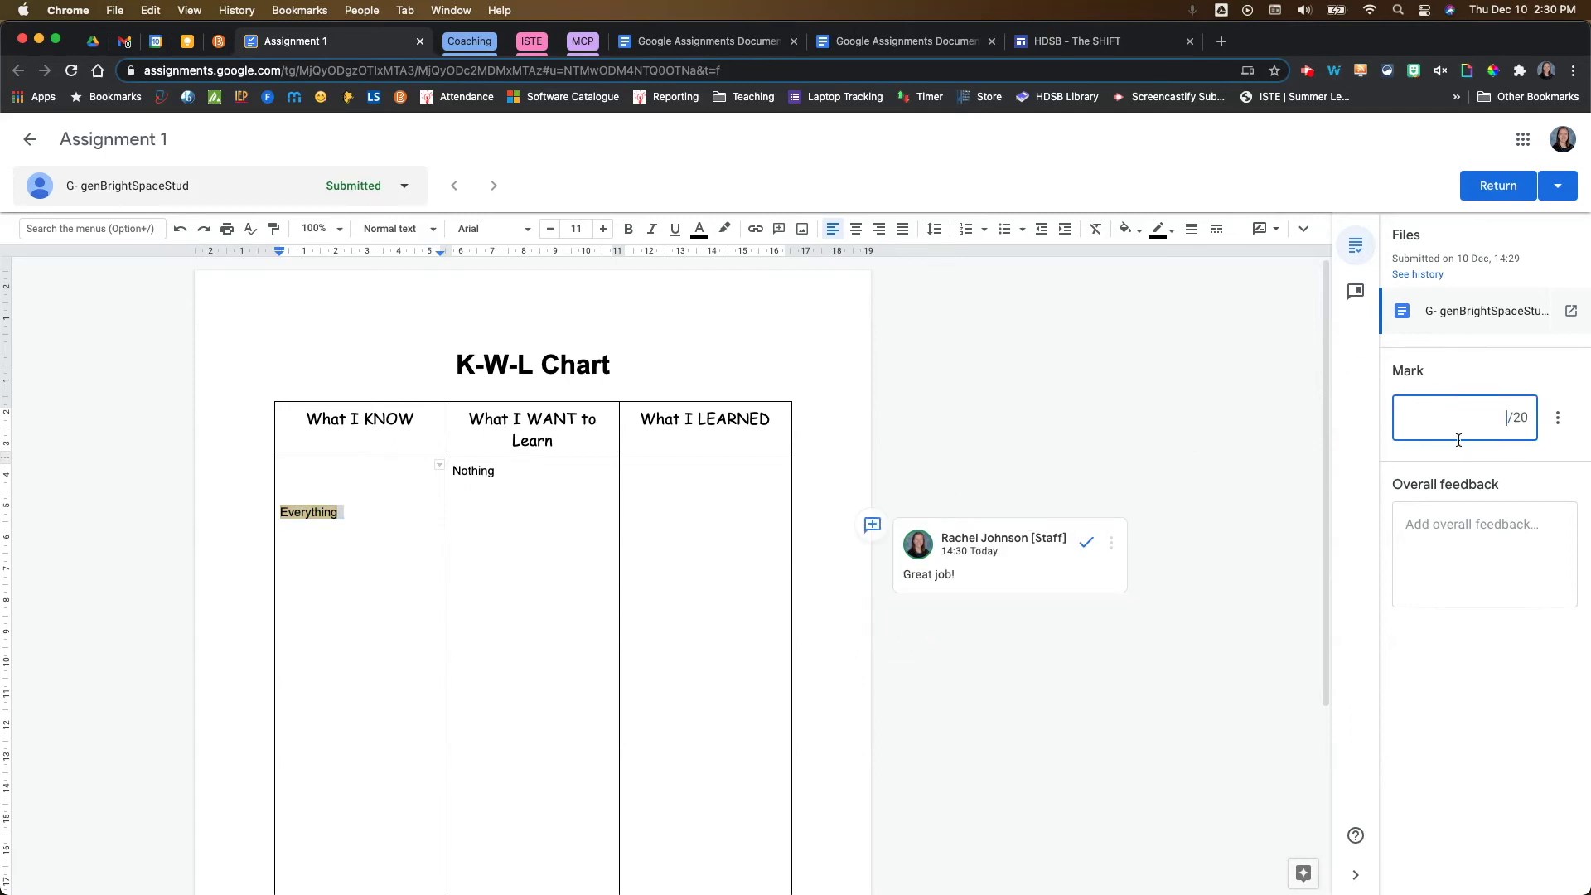
text(18)
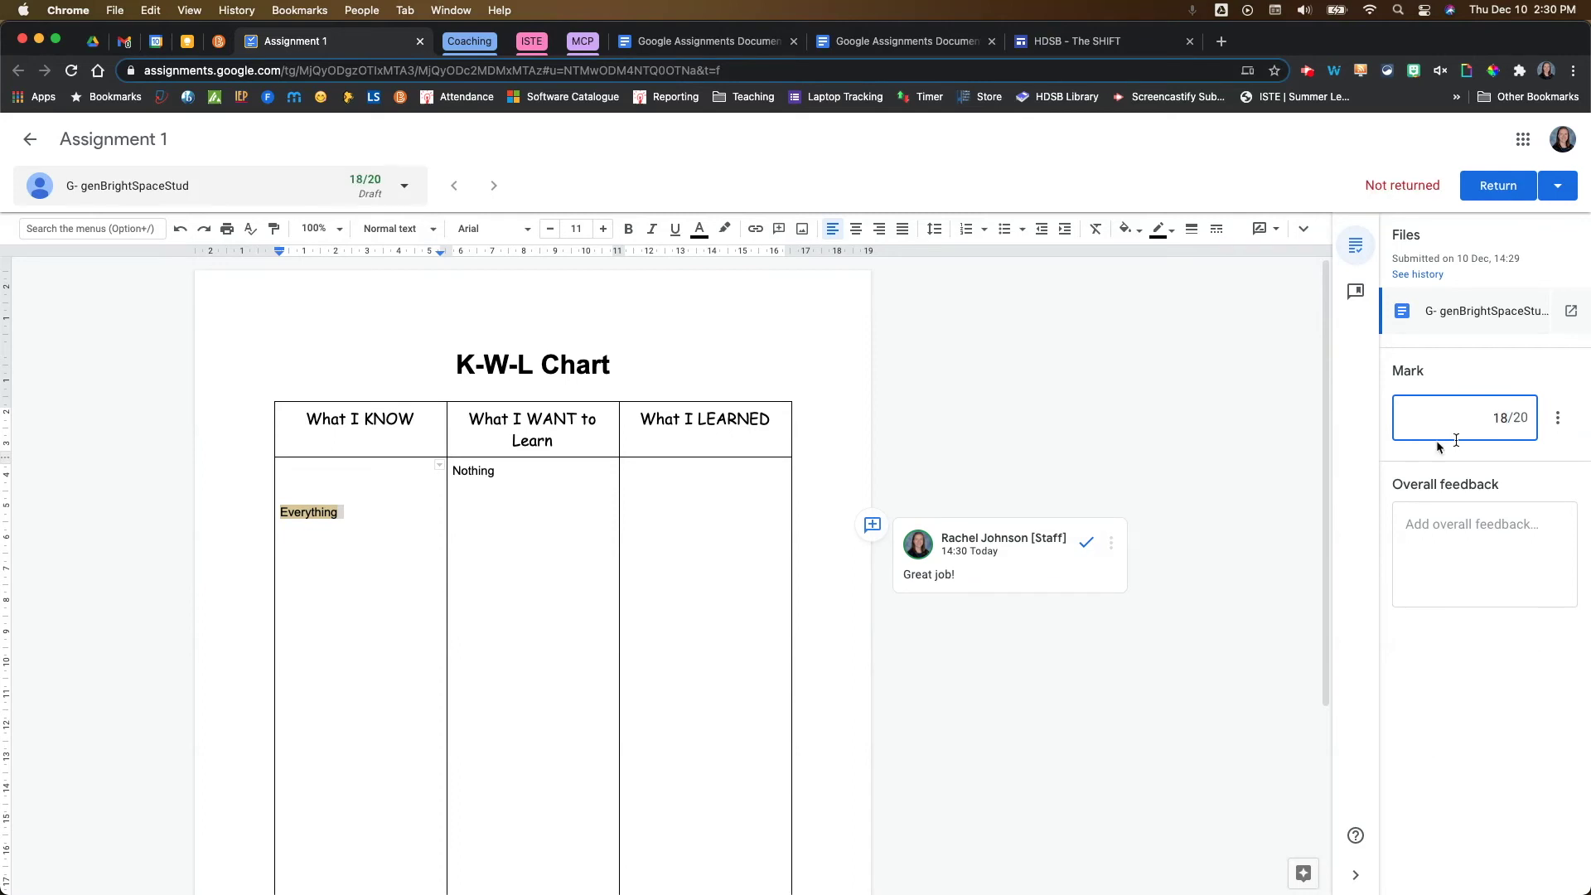
click(1440, 519)
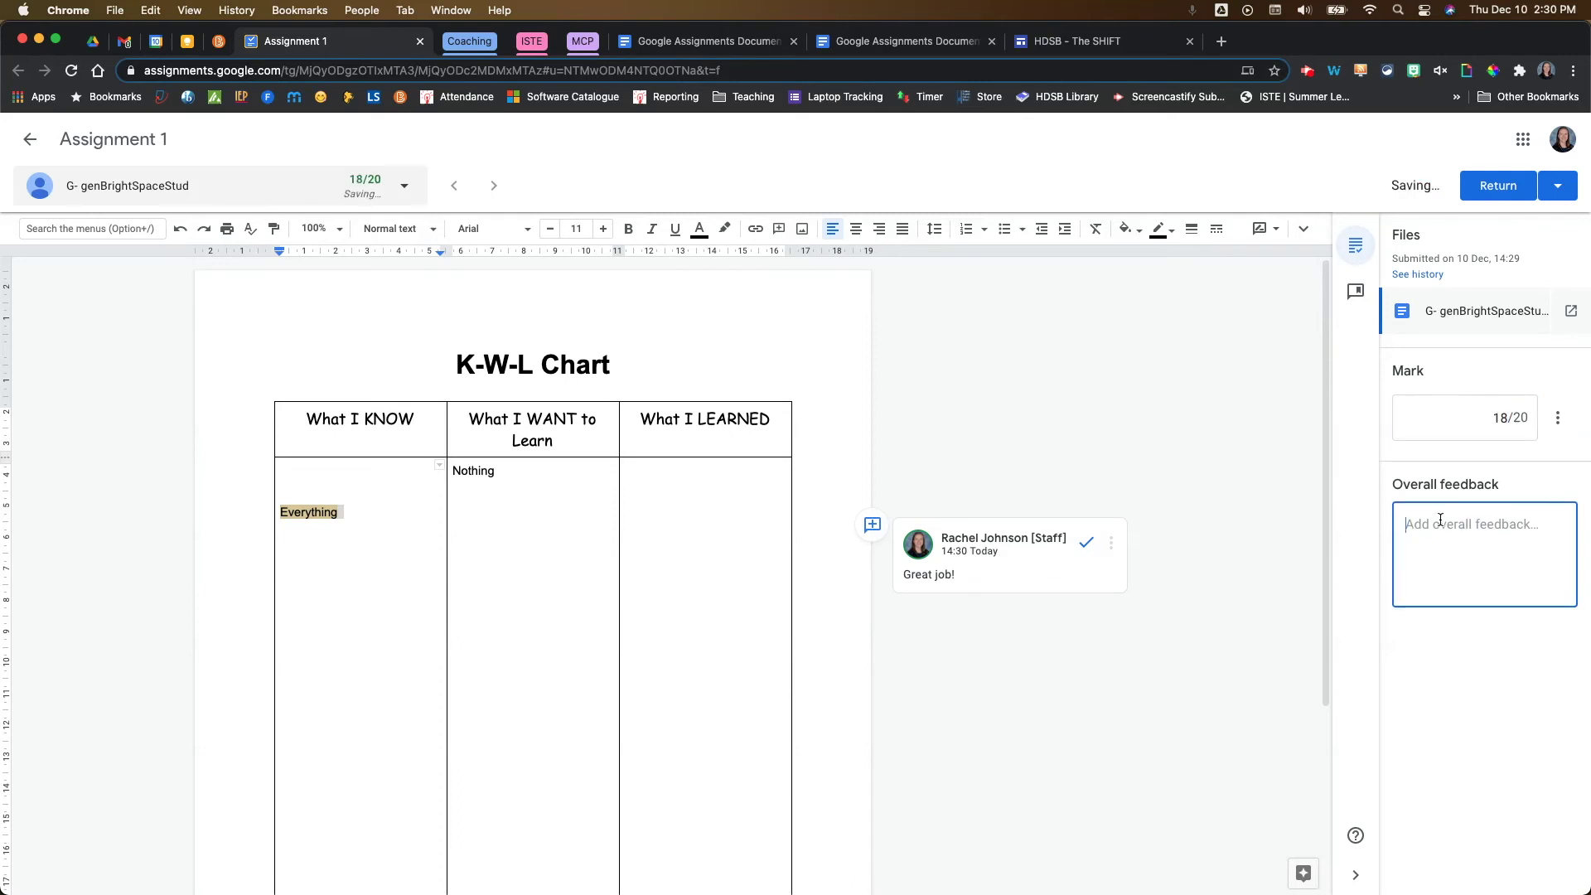
Write 'Well done' as overall feedback, glance at the Comment bank, and return to the Grading panel.
text(Well)
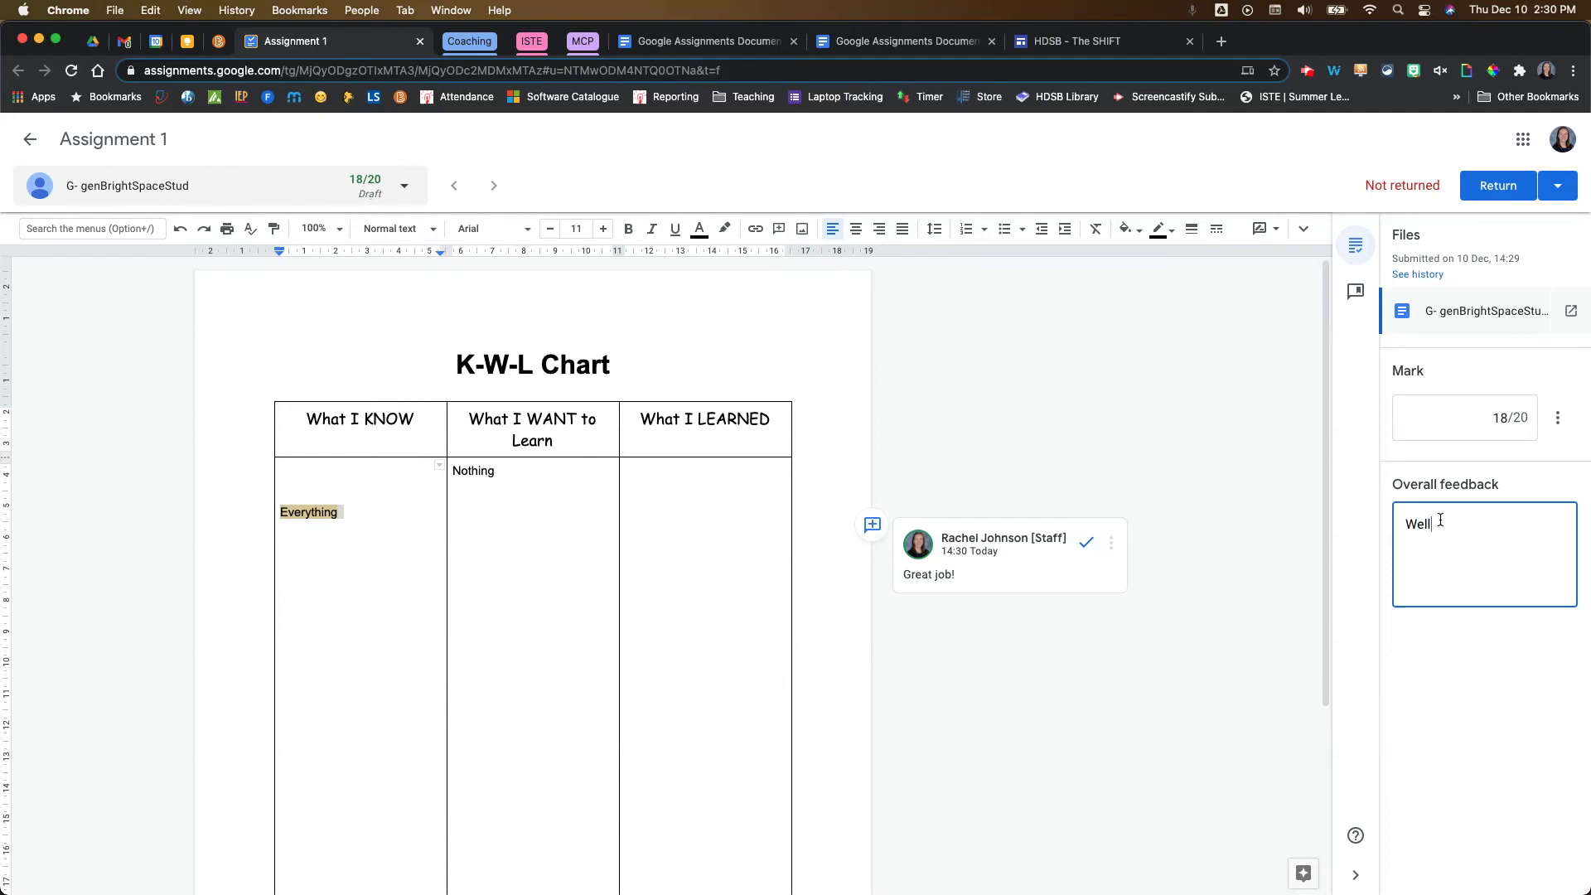
text( done!)
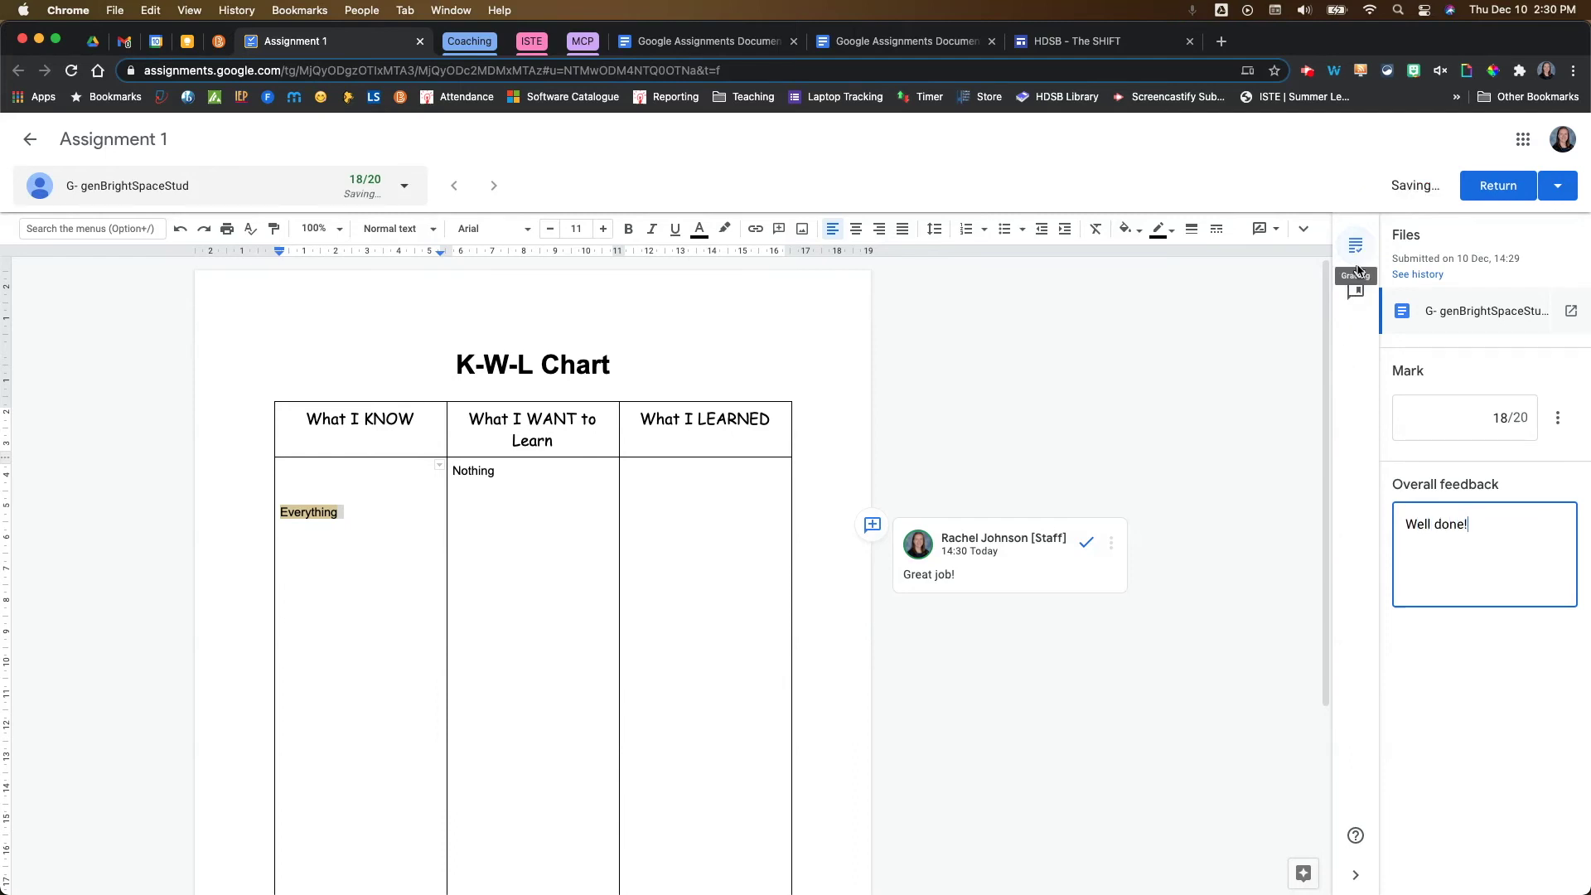
click(1353, 296)
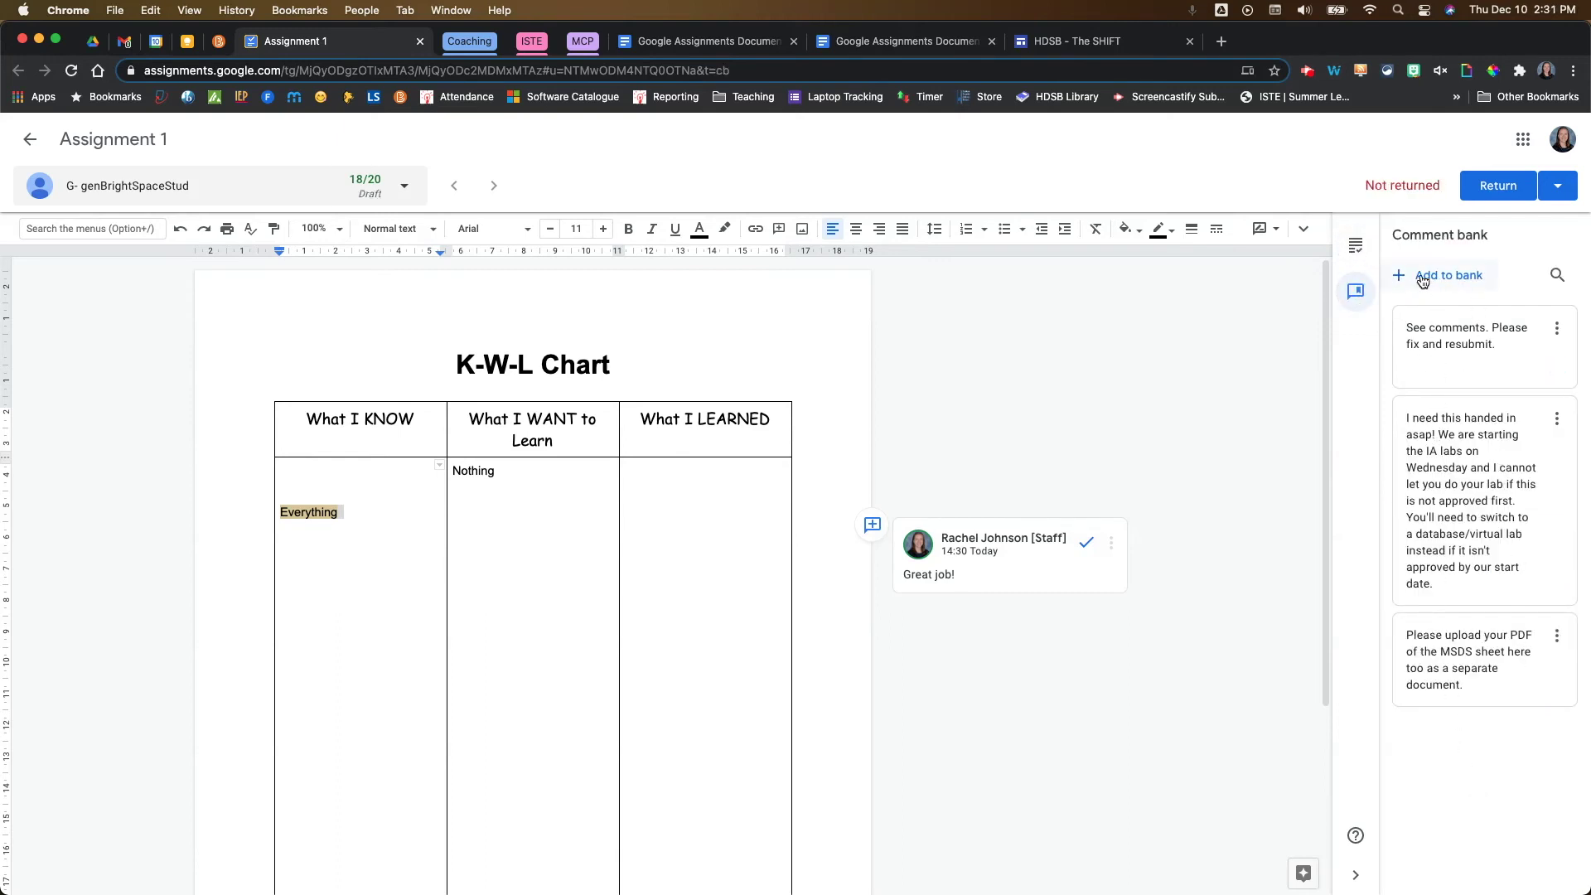
click(1558, 330)
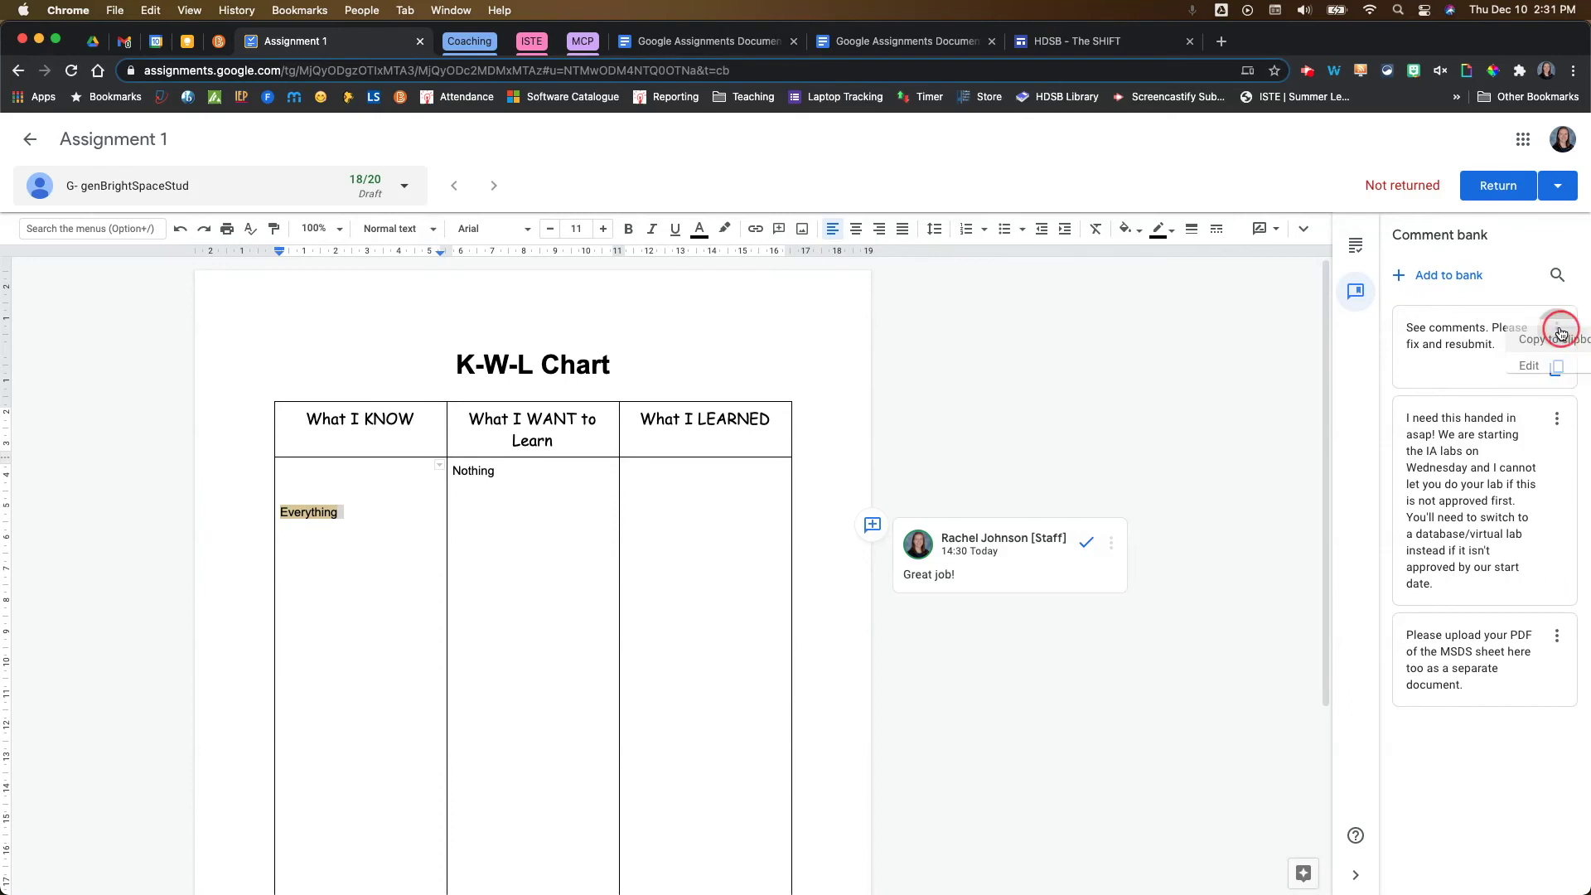
click(1470, 326)
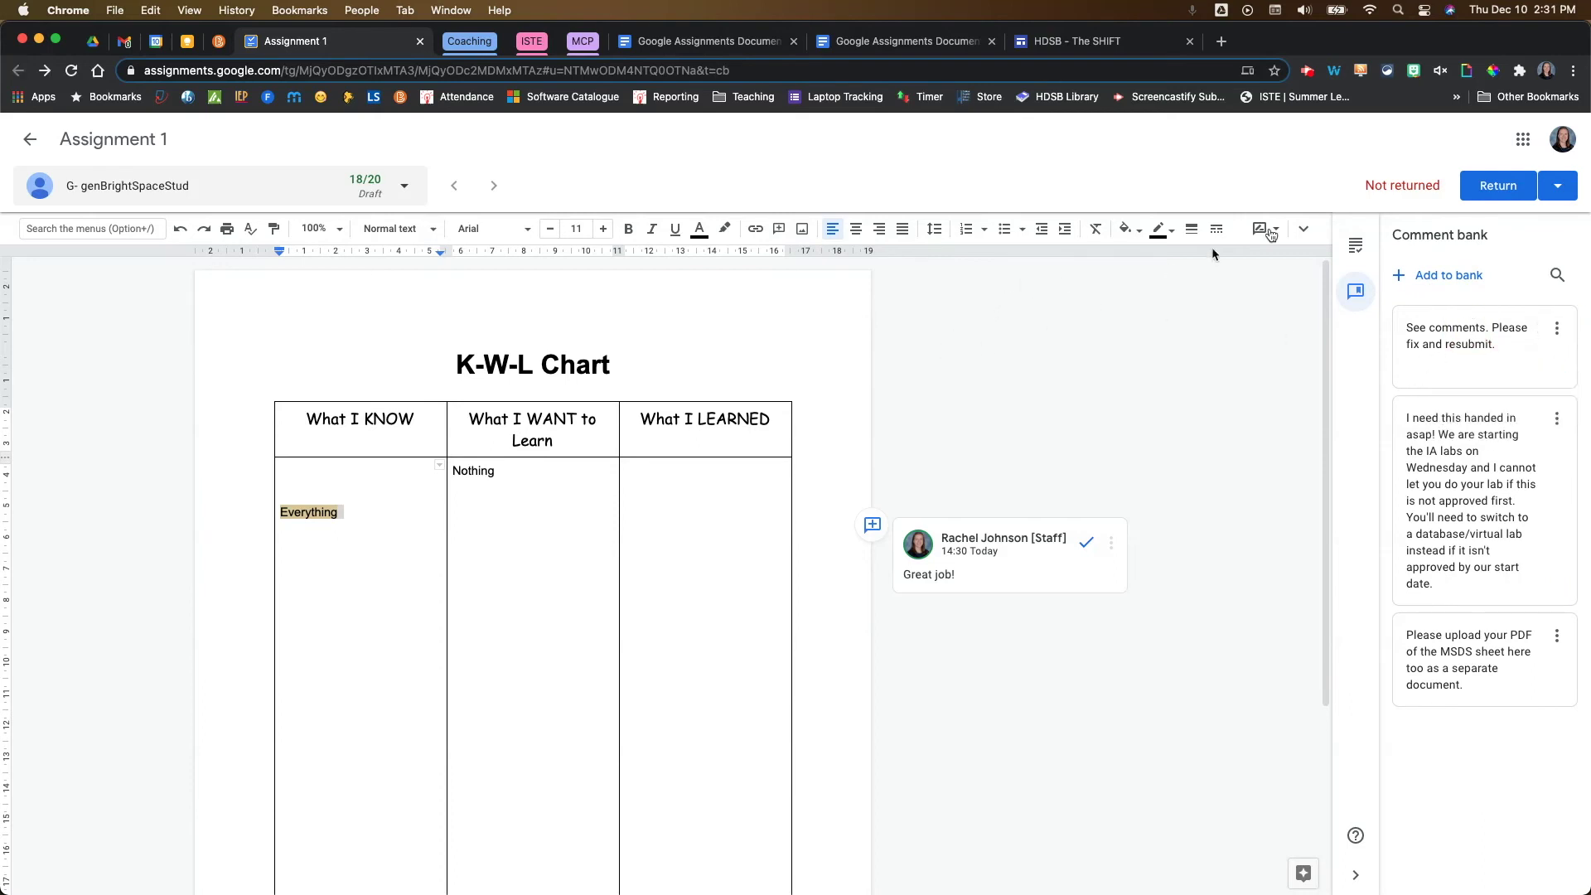
click(1355, 246)
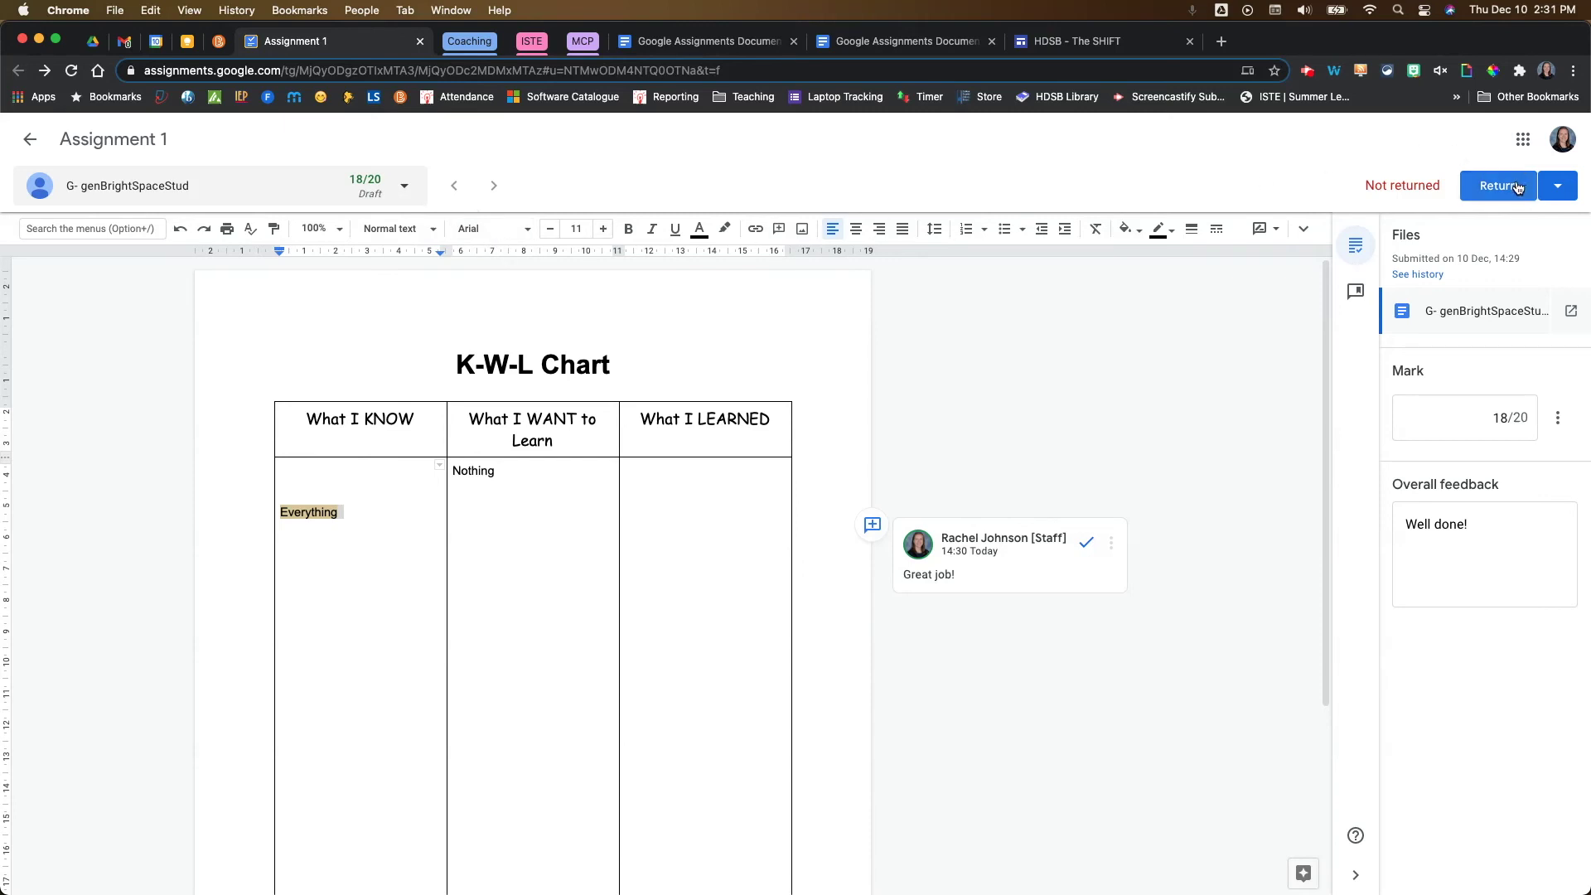
Return just this submission to the student, confirm it, and switch back to the eHUB course page.
click(1566, 190)
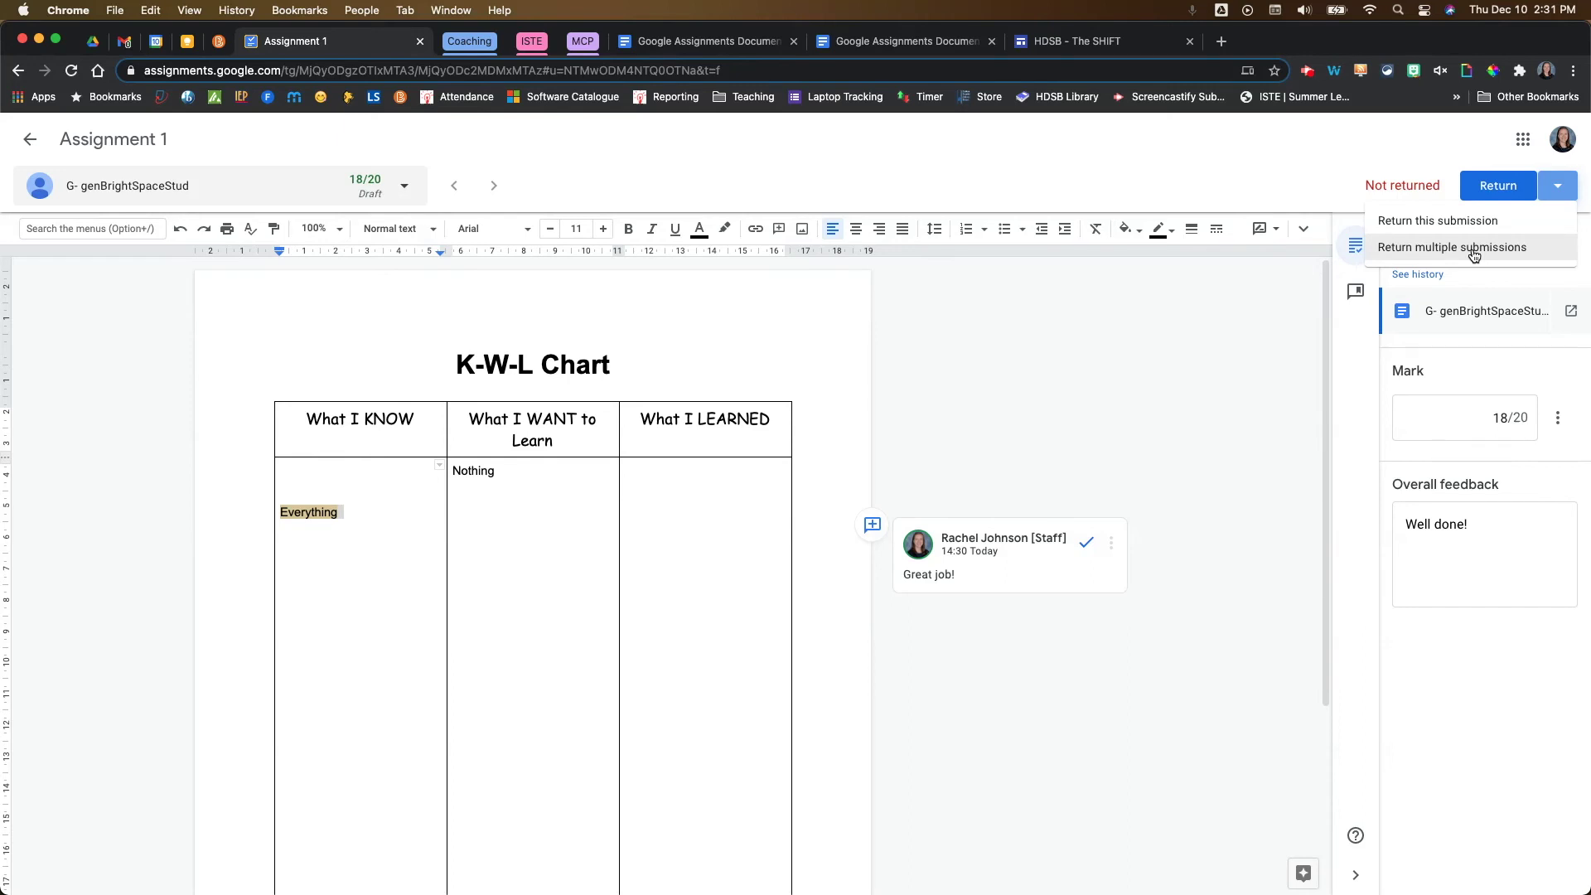
click(1504, 190)
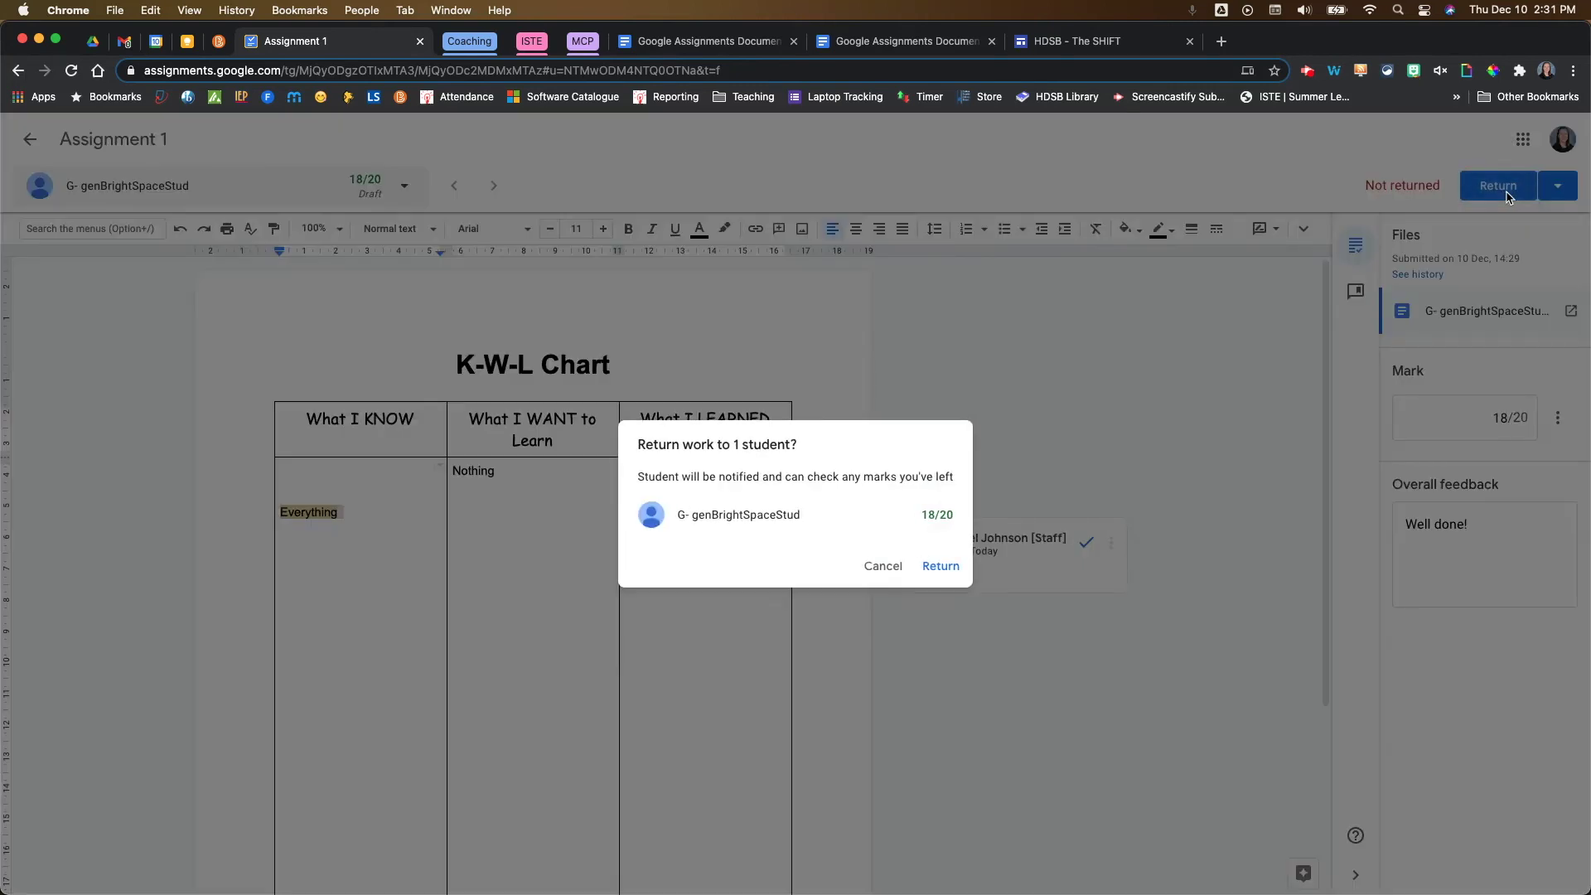
click(954, 565)
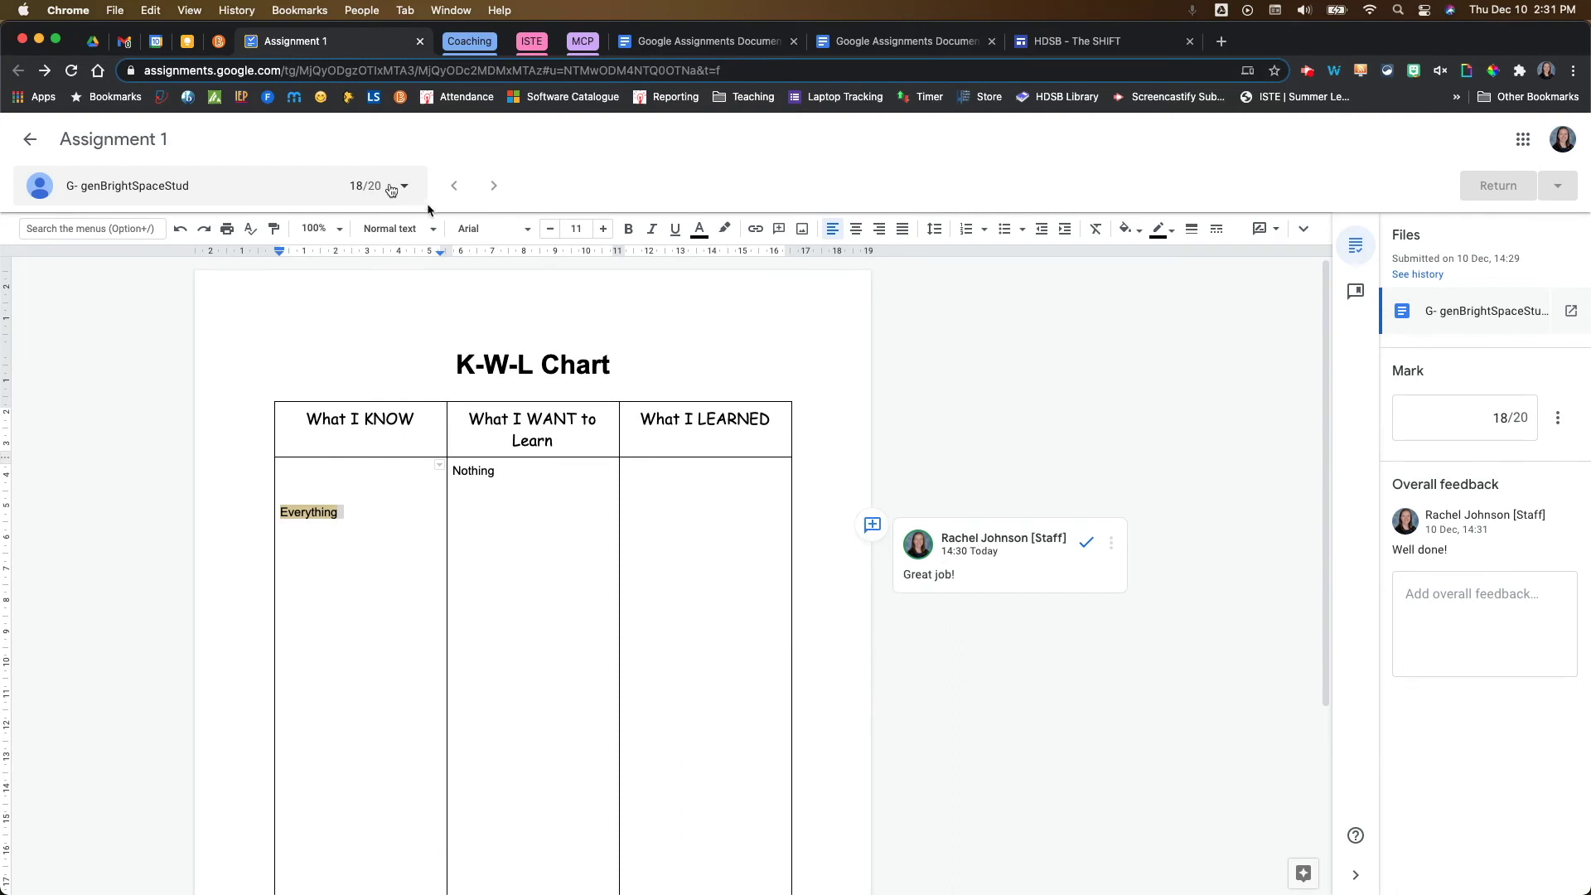
click(219, 41)
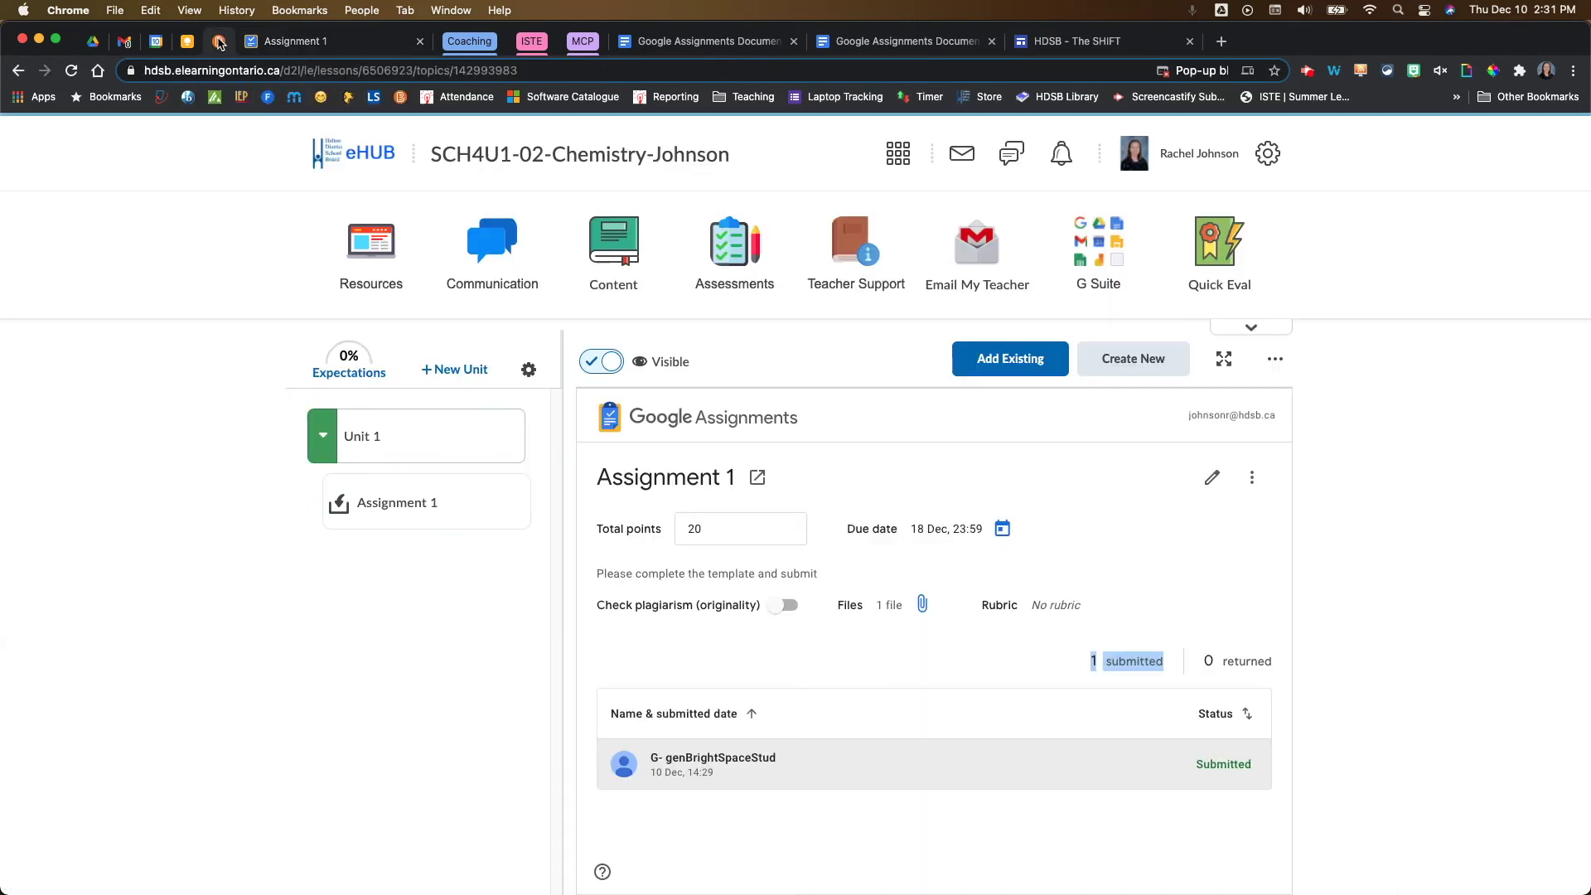
Reload eHUB to confirm the student's submission is returned at 18/20, then open the browser profiles list.
click(72, 71)
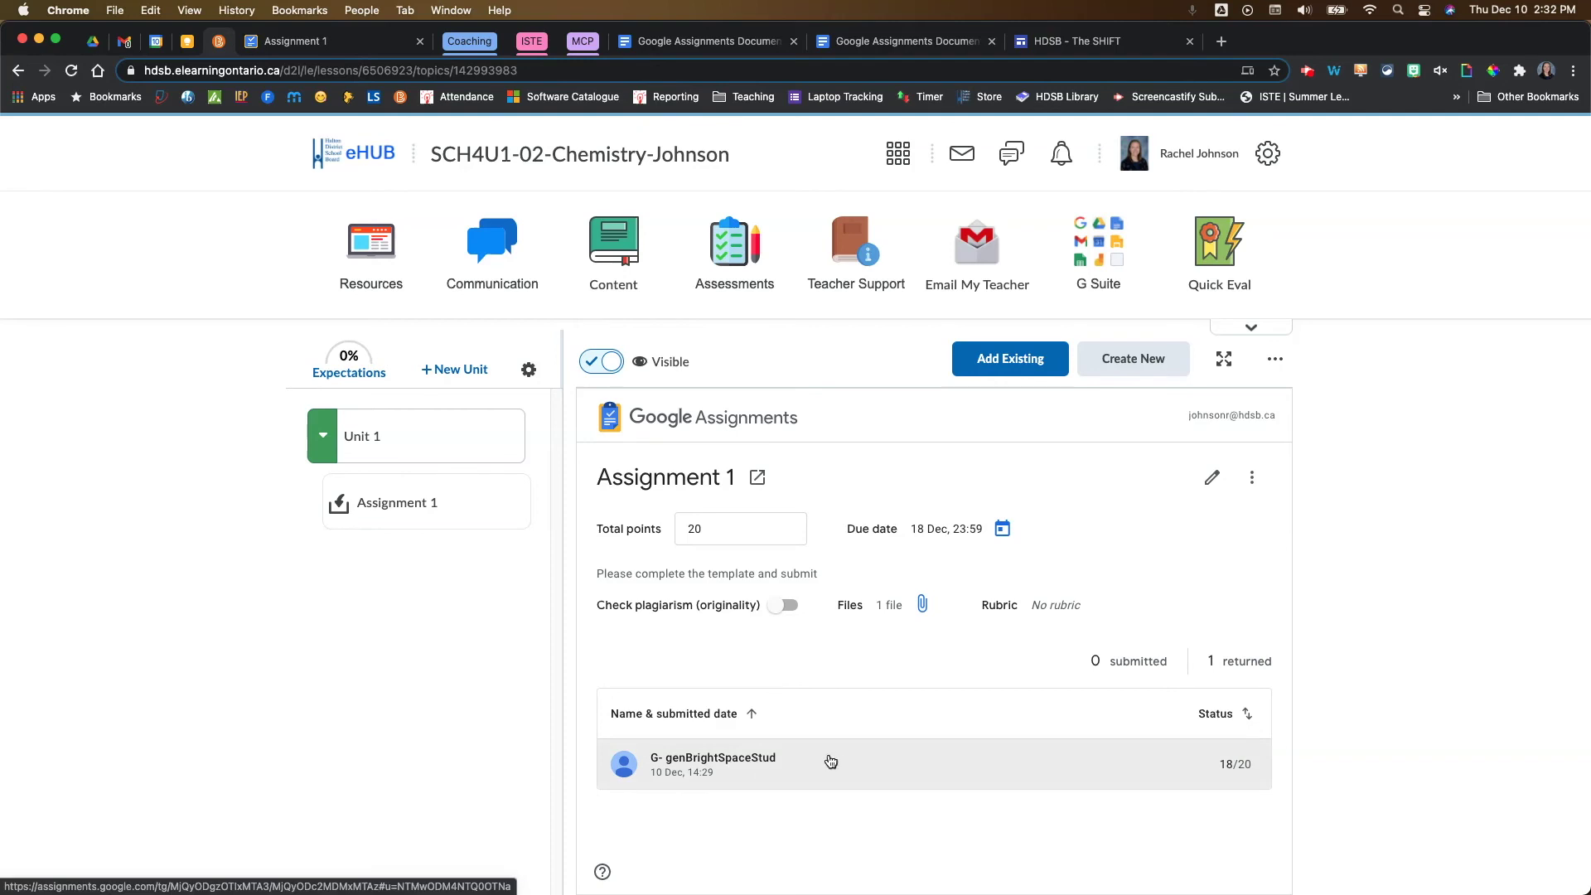
click(716, 762)
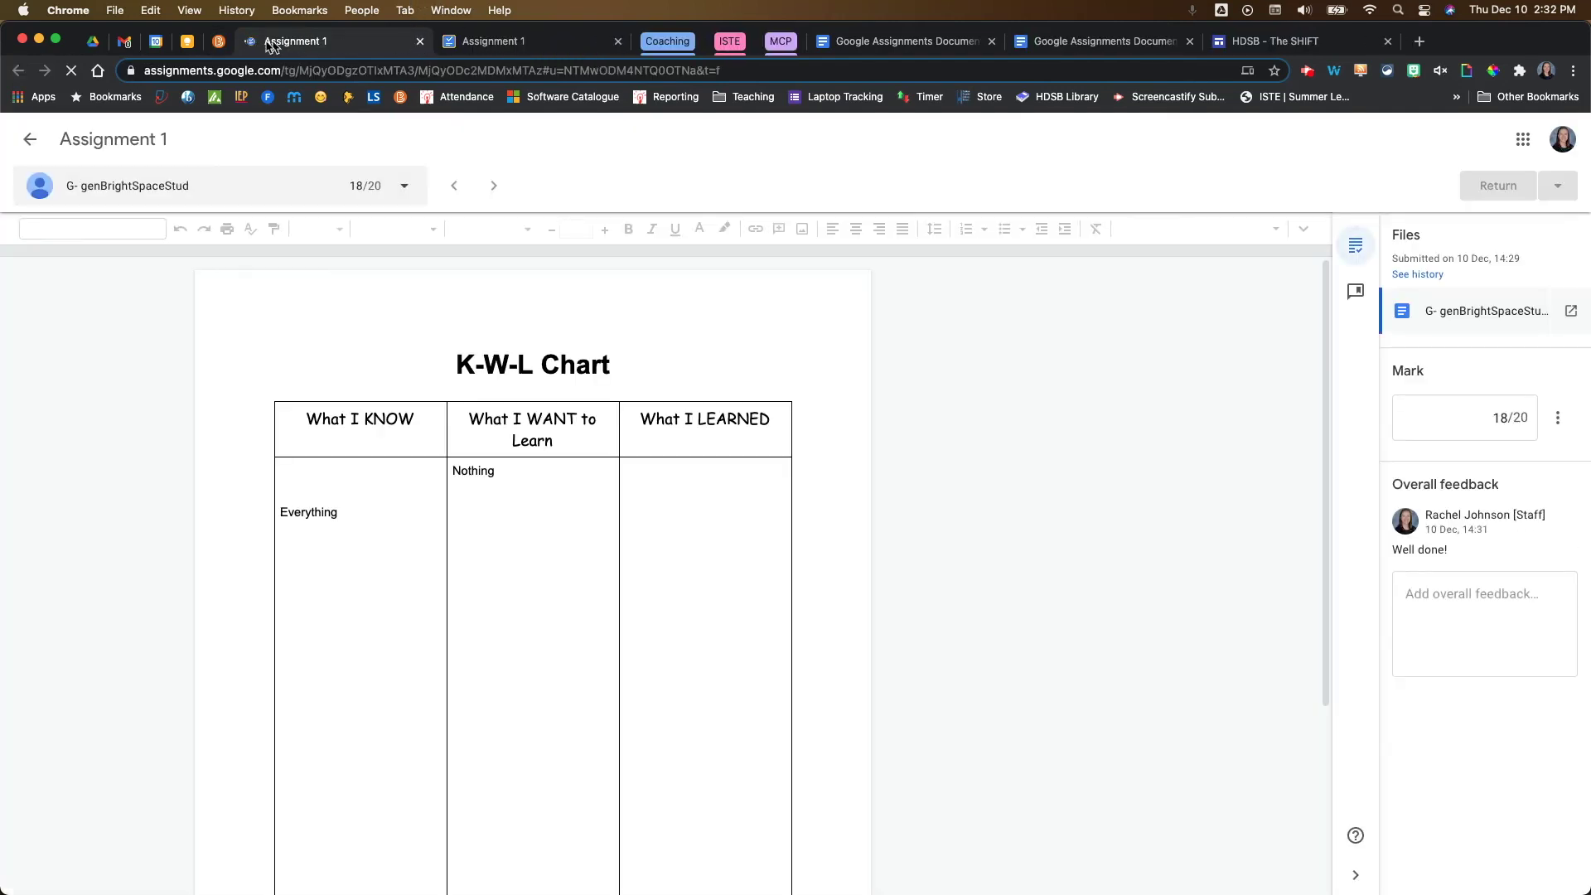
click(419, 42)
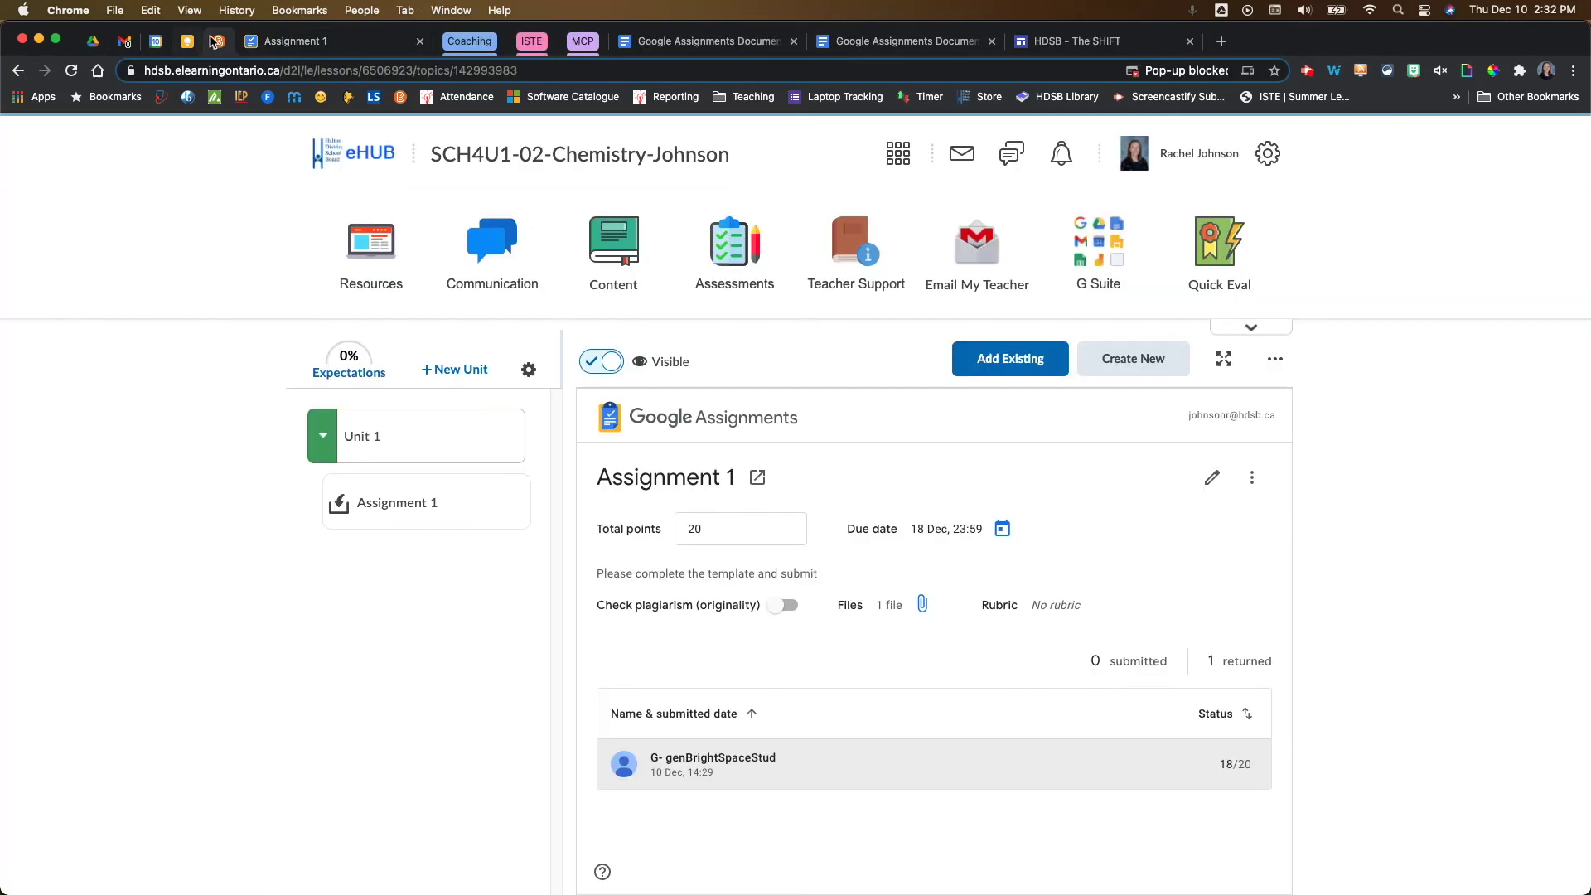
click(1524, 791)
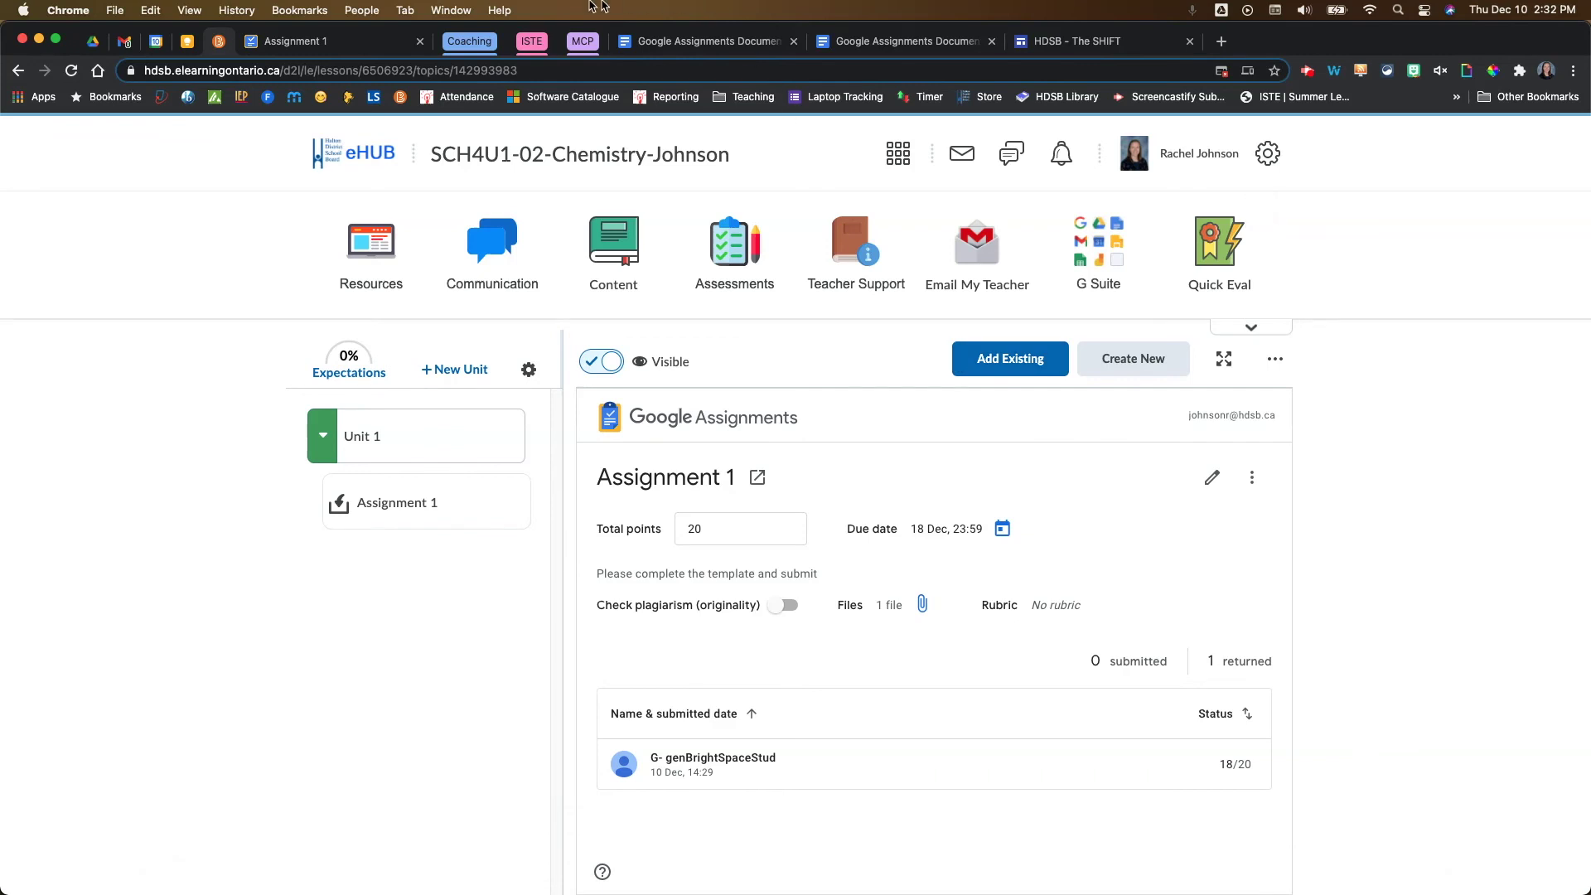
click(361, 10)
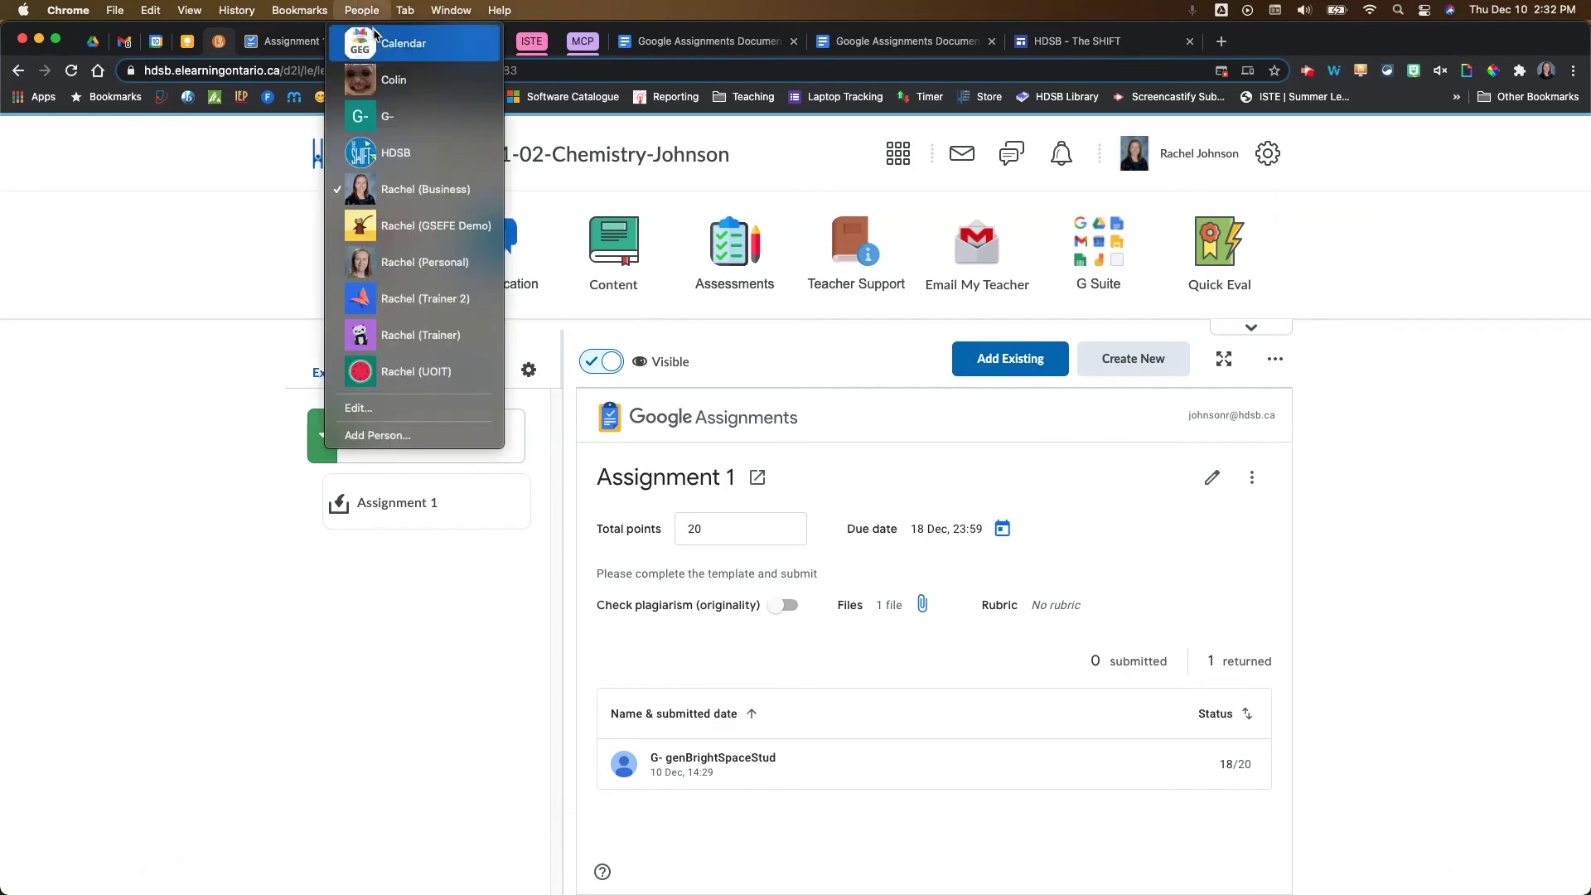
As the student, refresh Assignment 1 to see the 18/20 grade and 'Well done!' feedback, then open Drive.
click(415, 114)
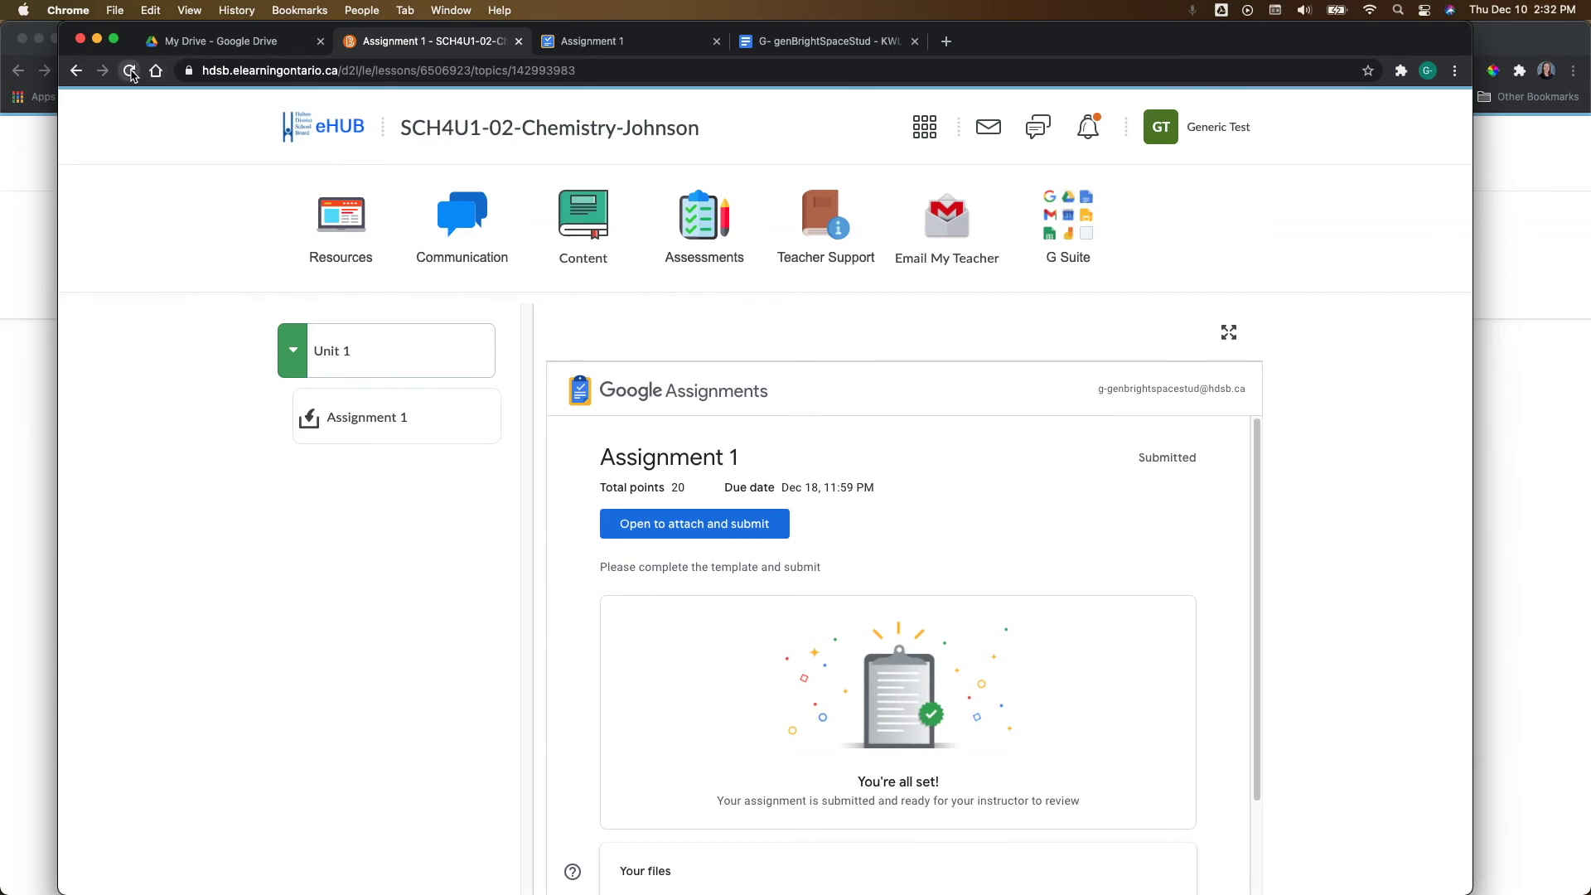
click(130, 72)
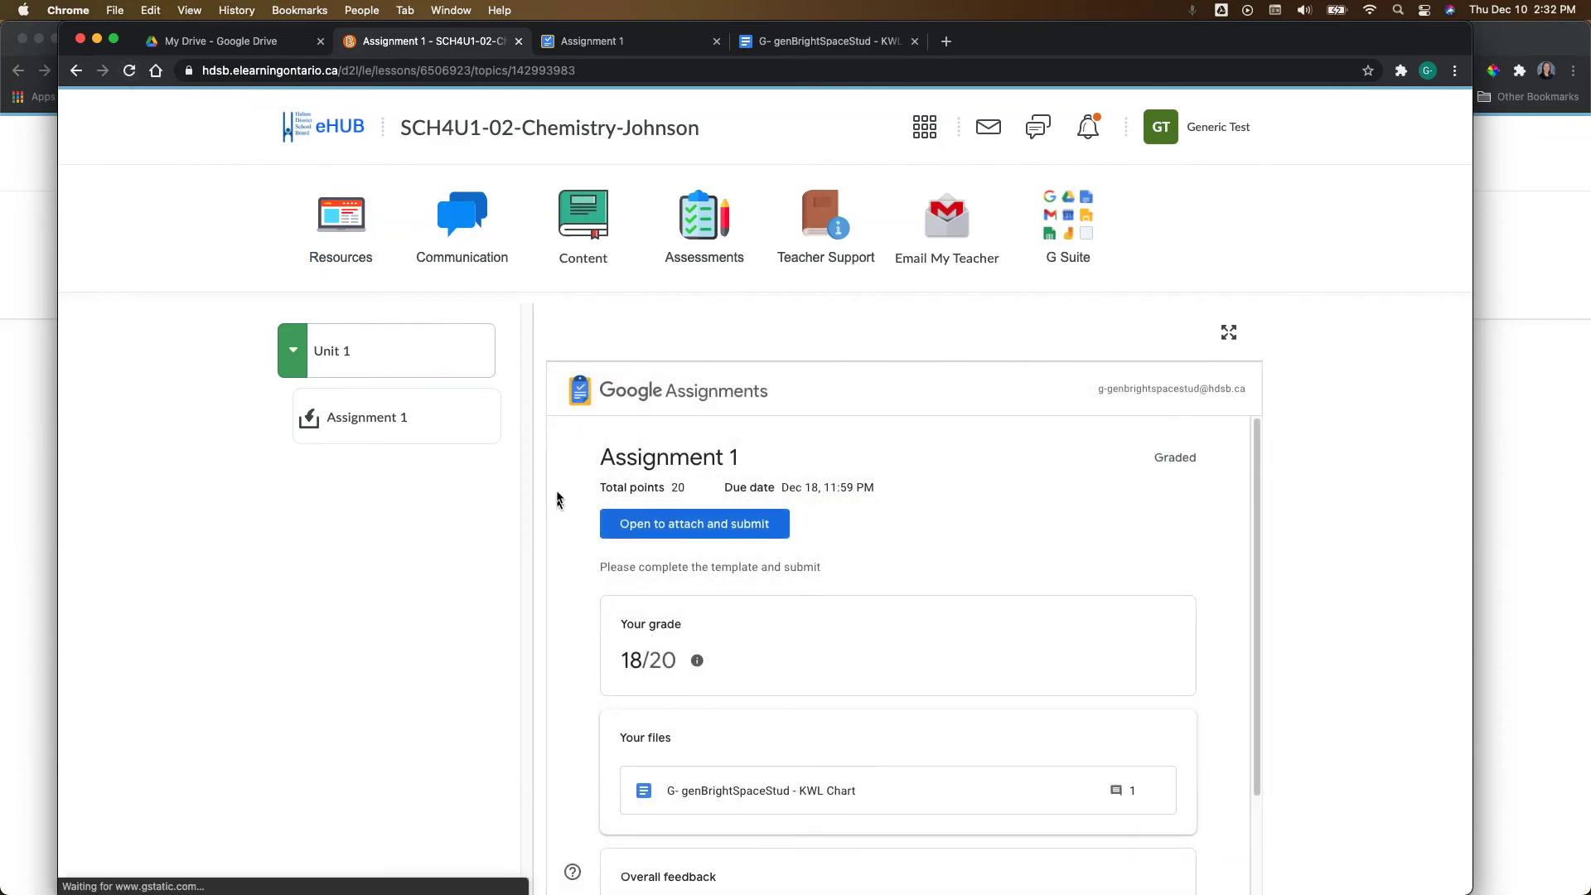
drag(624, 663, 677, 663)
scroll(1048, 632, down, 3)
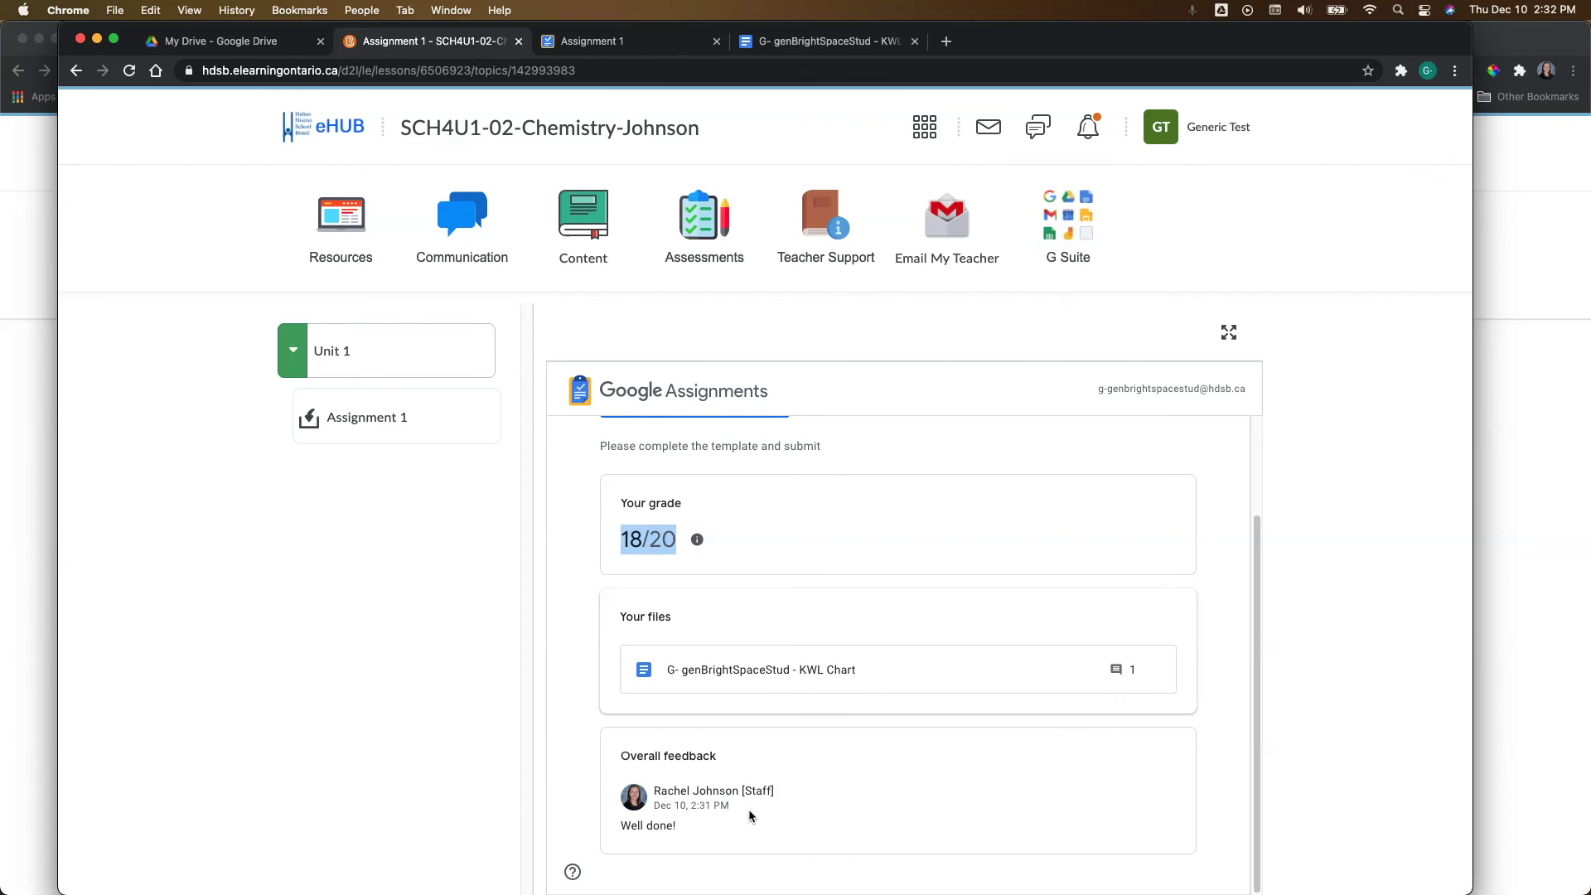
scroll(870, 803, up, 2)
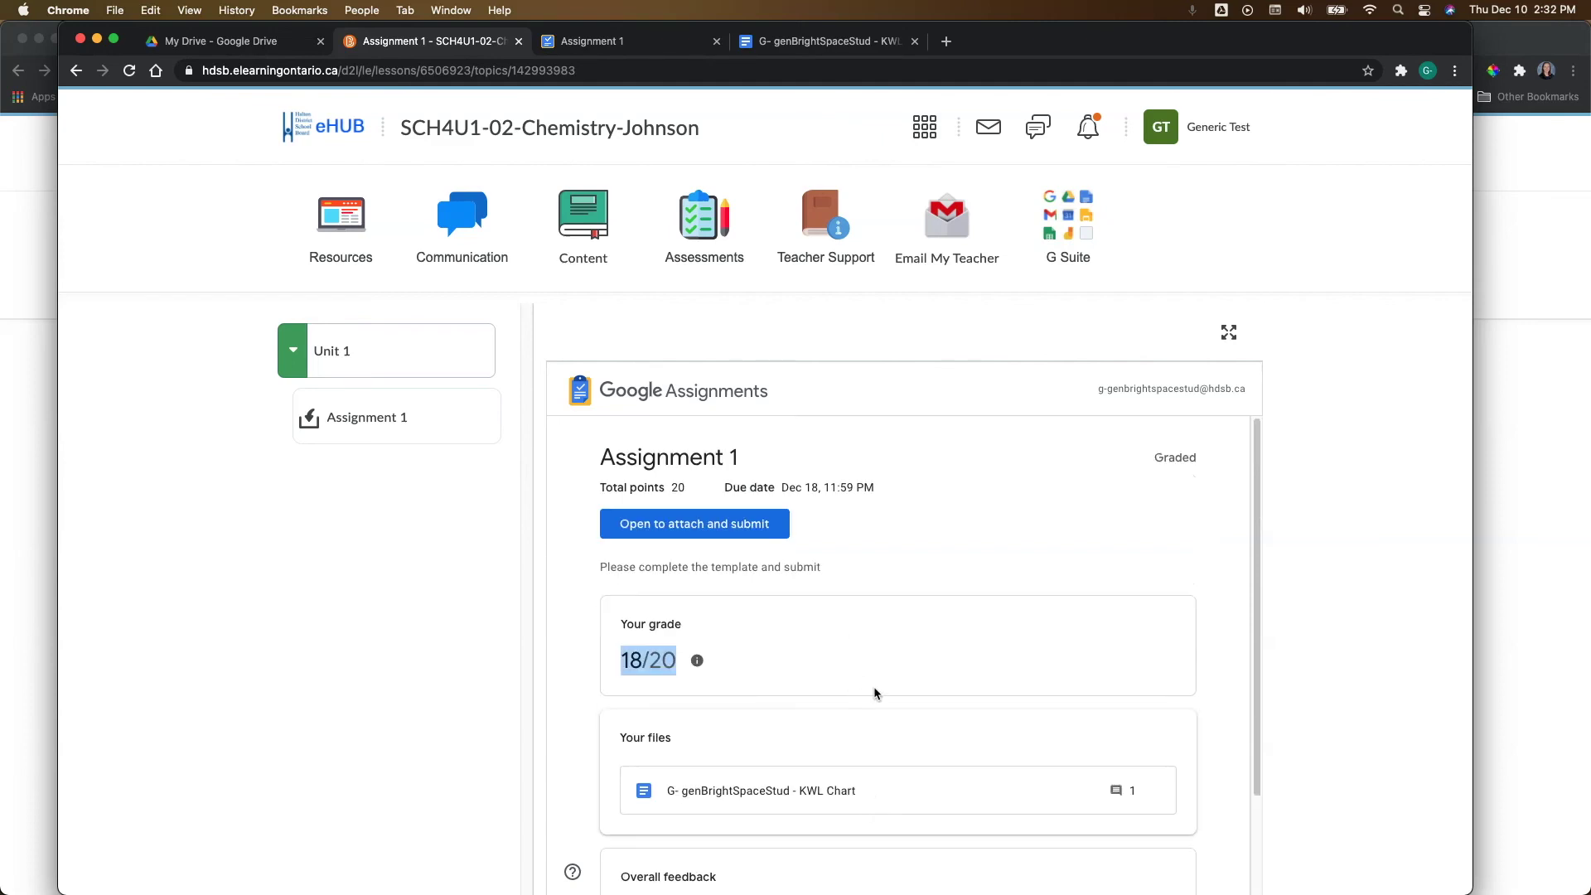
click(686, 530)
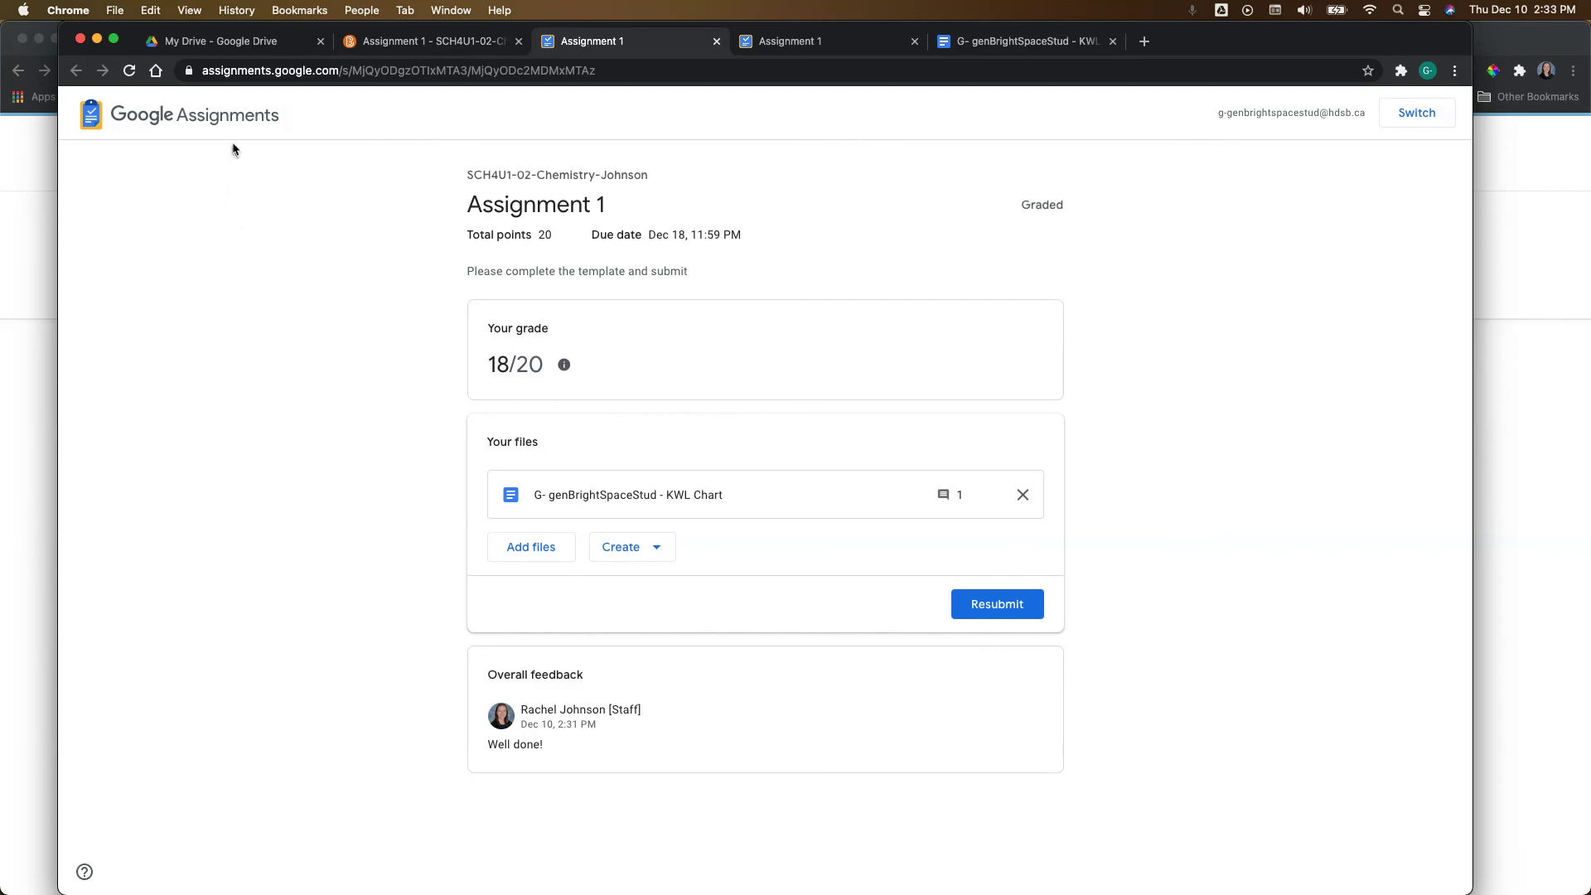
click(231, 43)
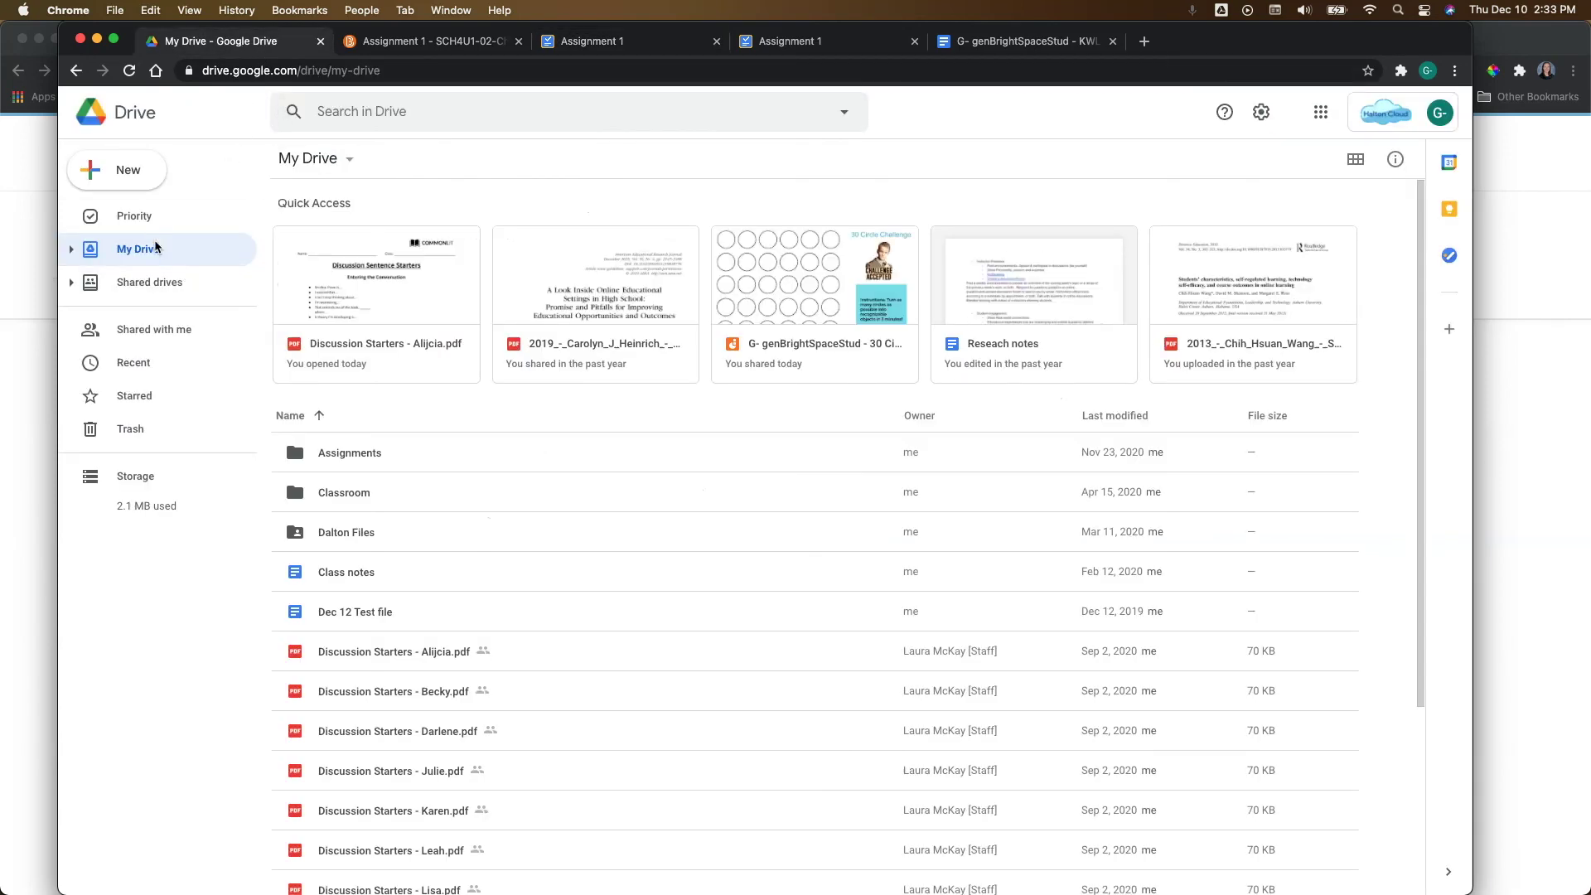
Refresh the student's Drive and find the KWL Chart copy under Assignments > SCH4U1-02 Chemistry > Assignment 1.
click(132, 70)
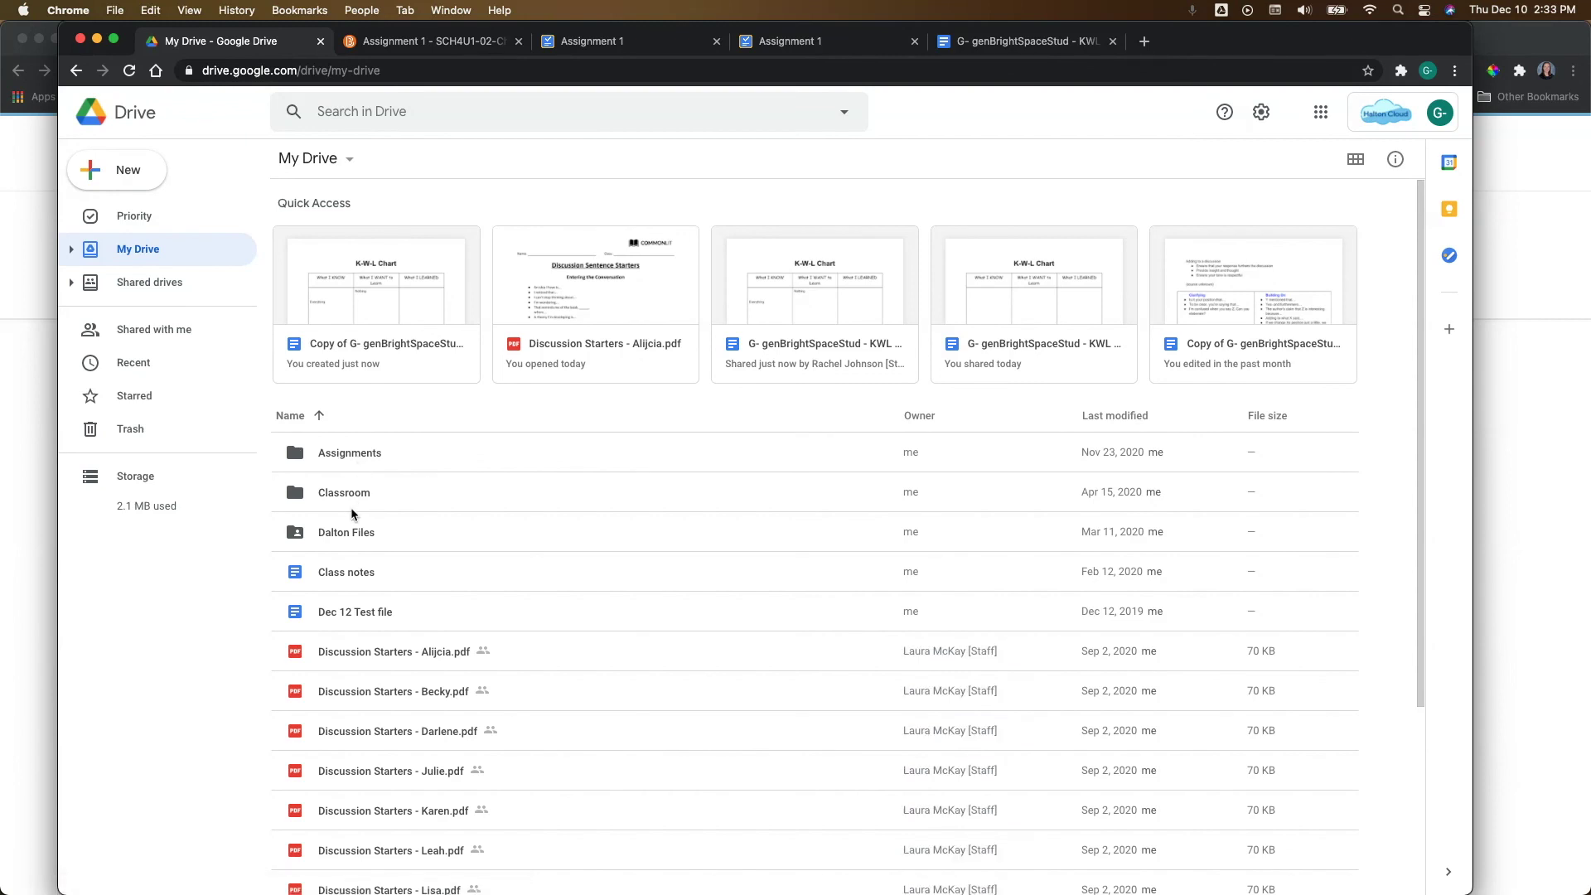
double_click(359, 462)
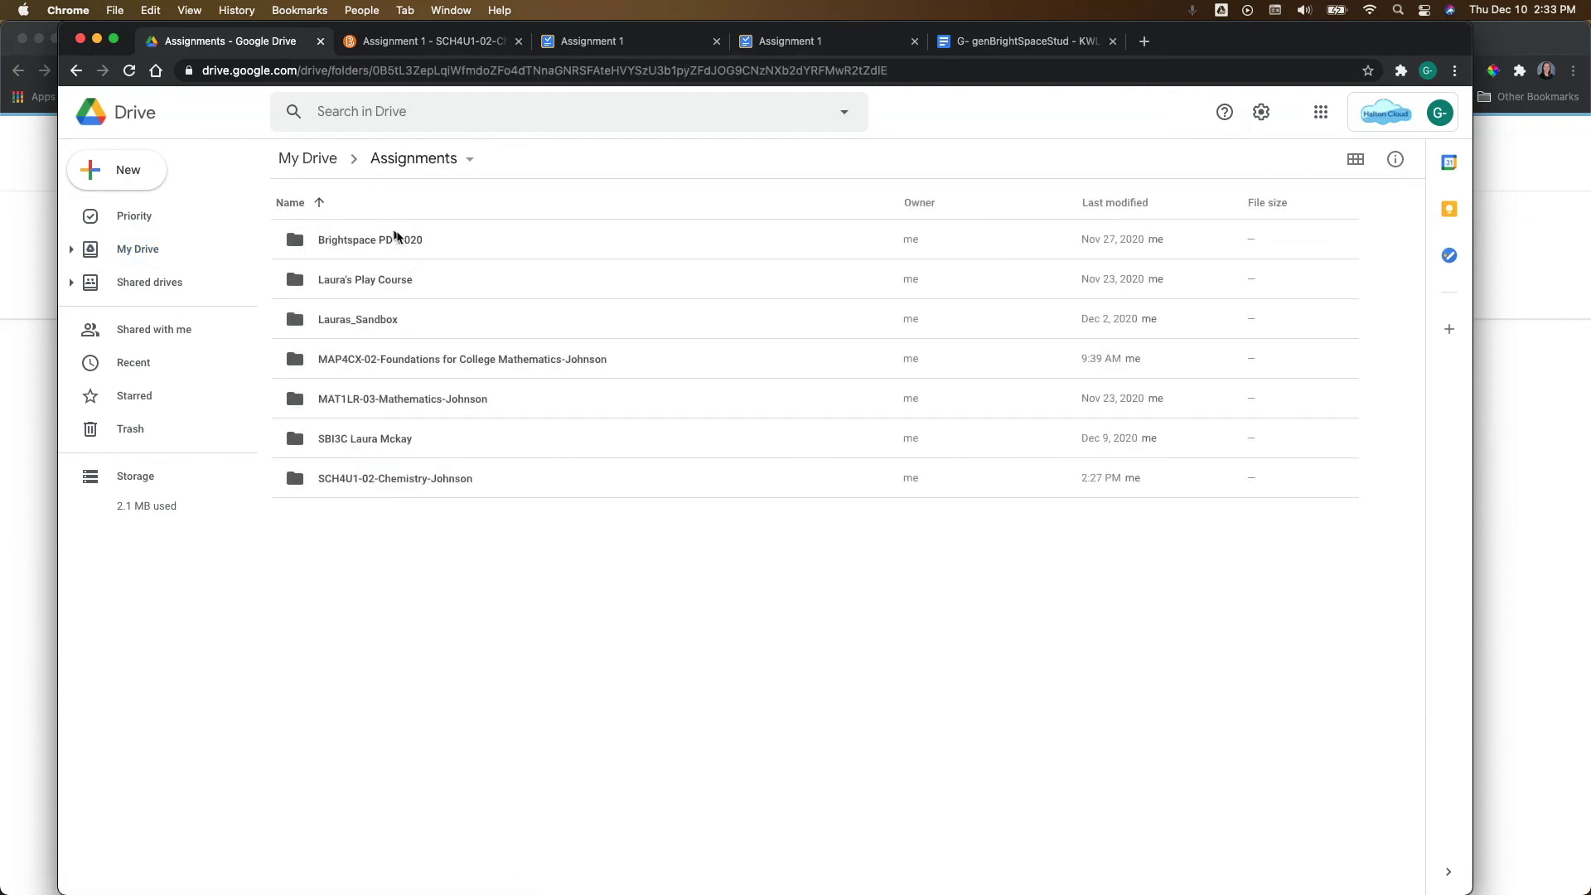
double_click(425, 479)
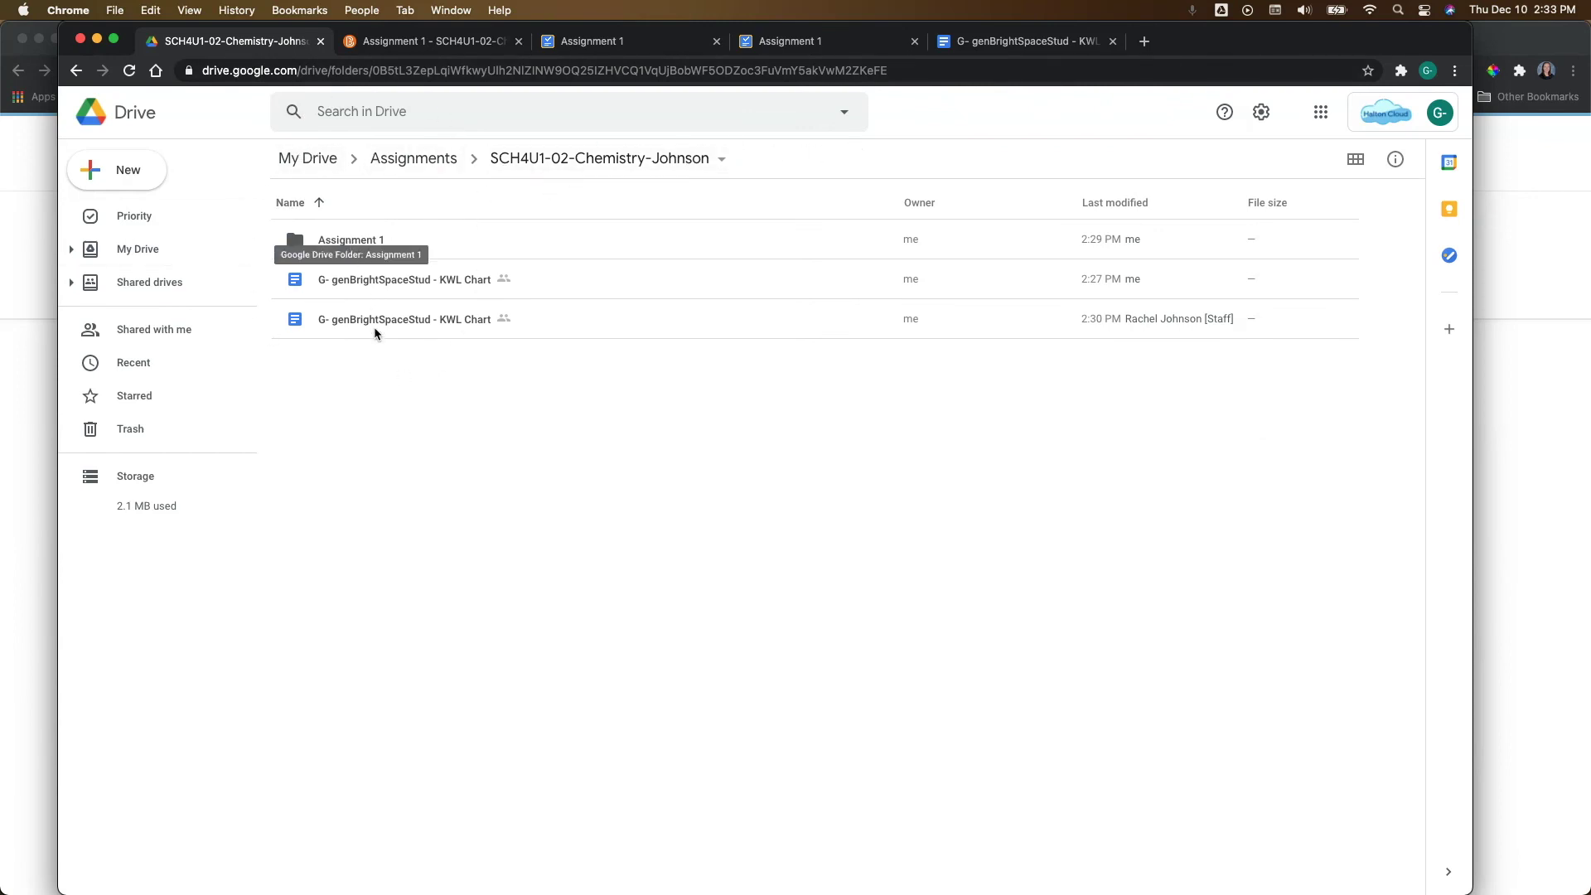
double_click(352, 242)
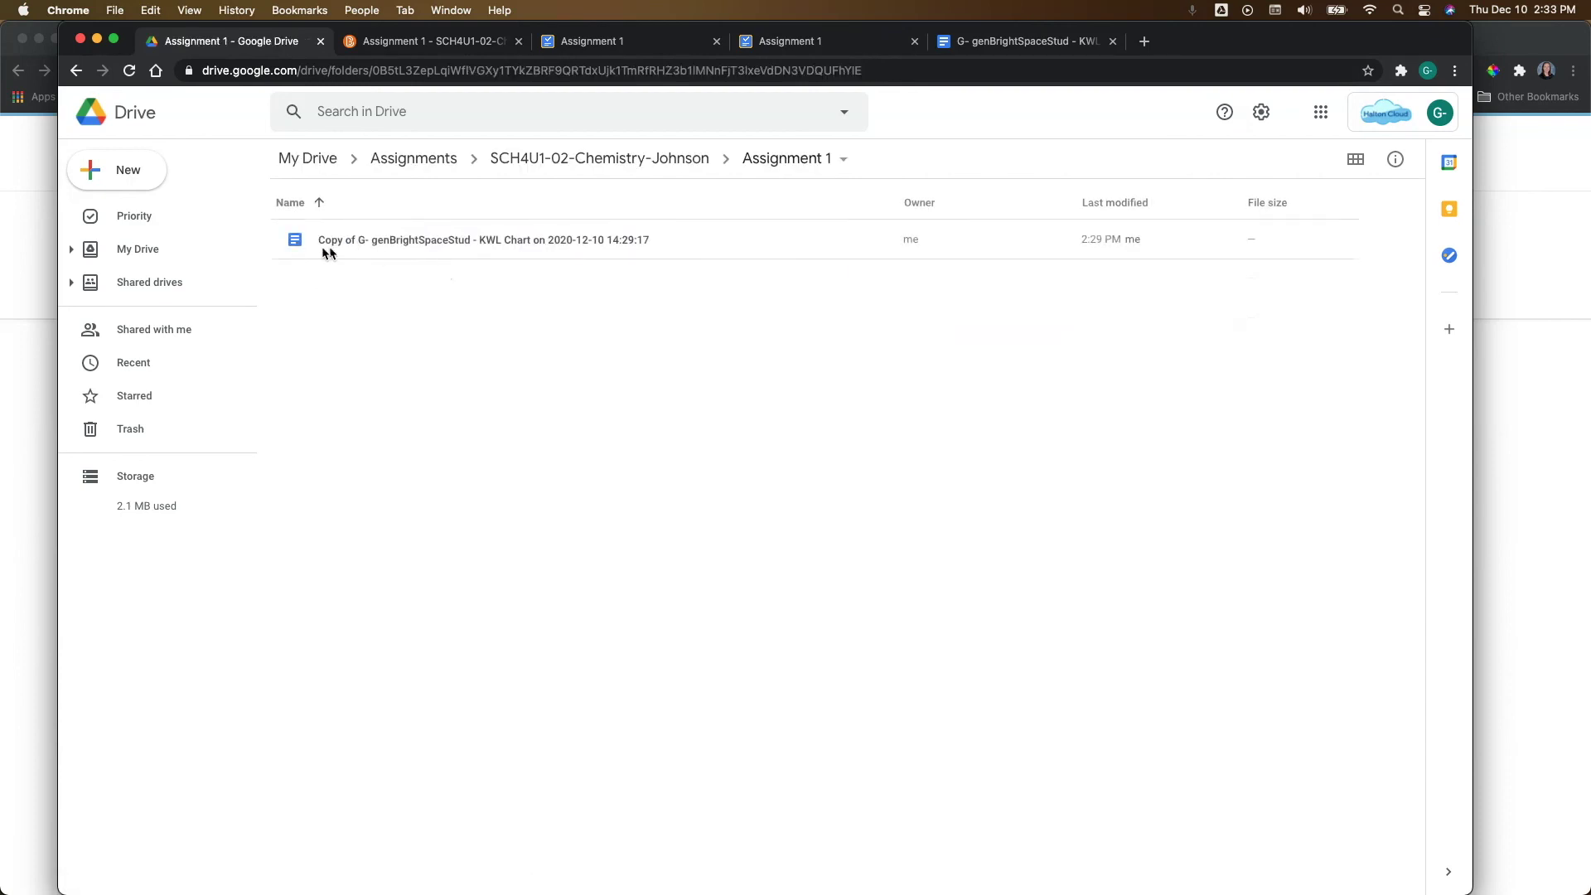
click(654, 162)
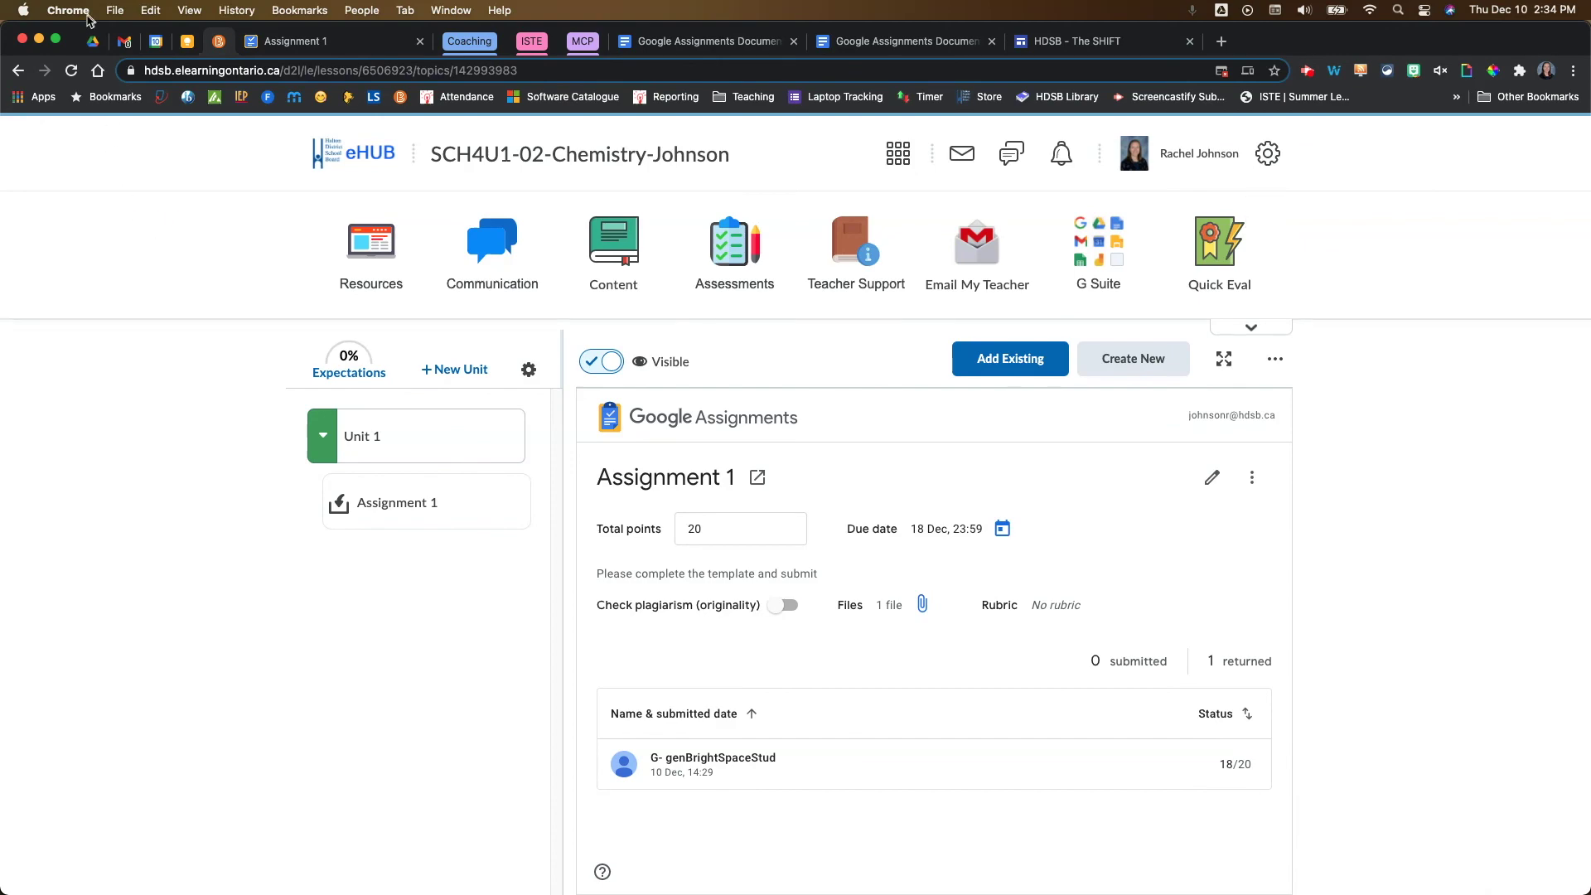
Browse the teacher's My Drive to Assignments > SCH4U1-02 Chemistry > Assignment 1.
click(89, 46)
click(100, 277)
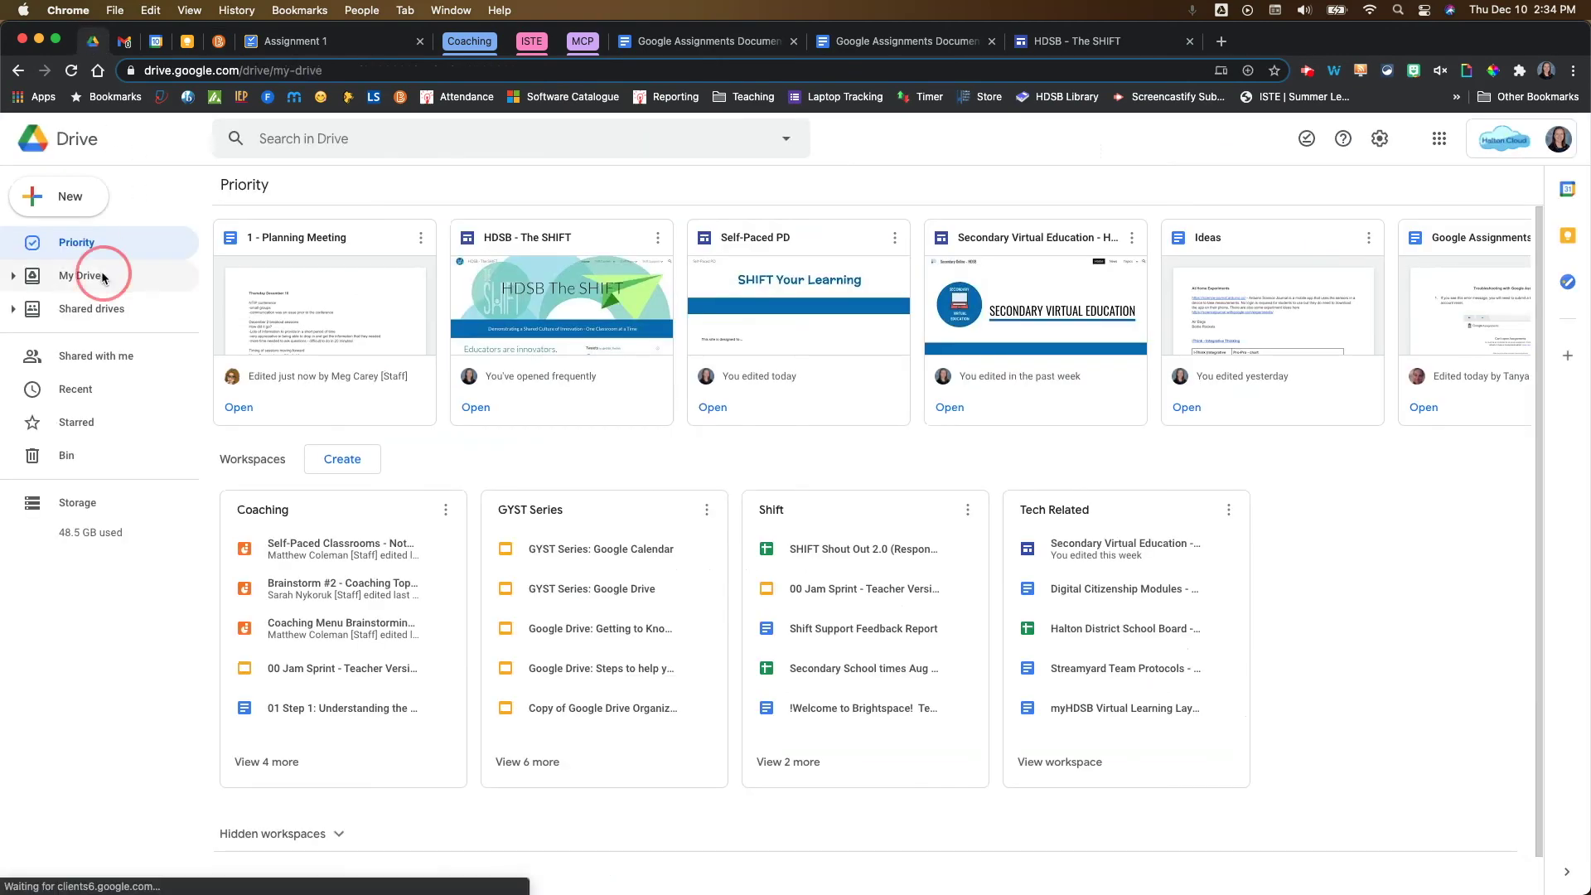
double_click(294, 465)
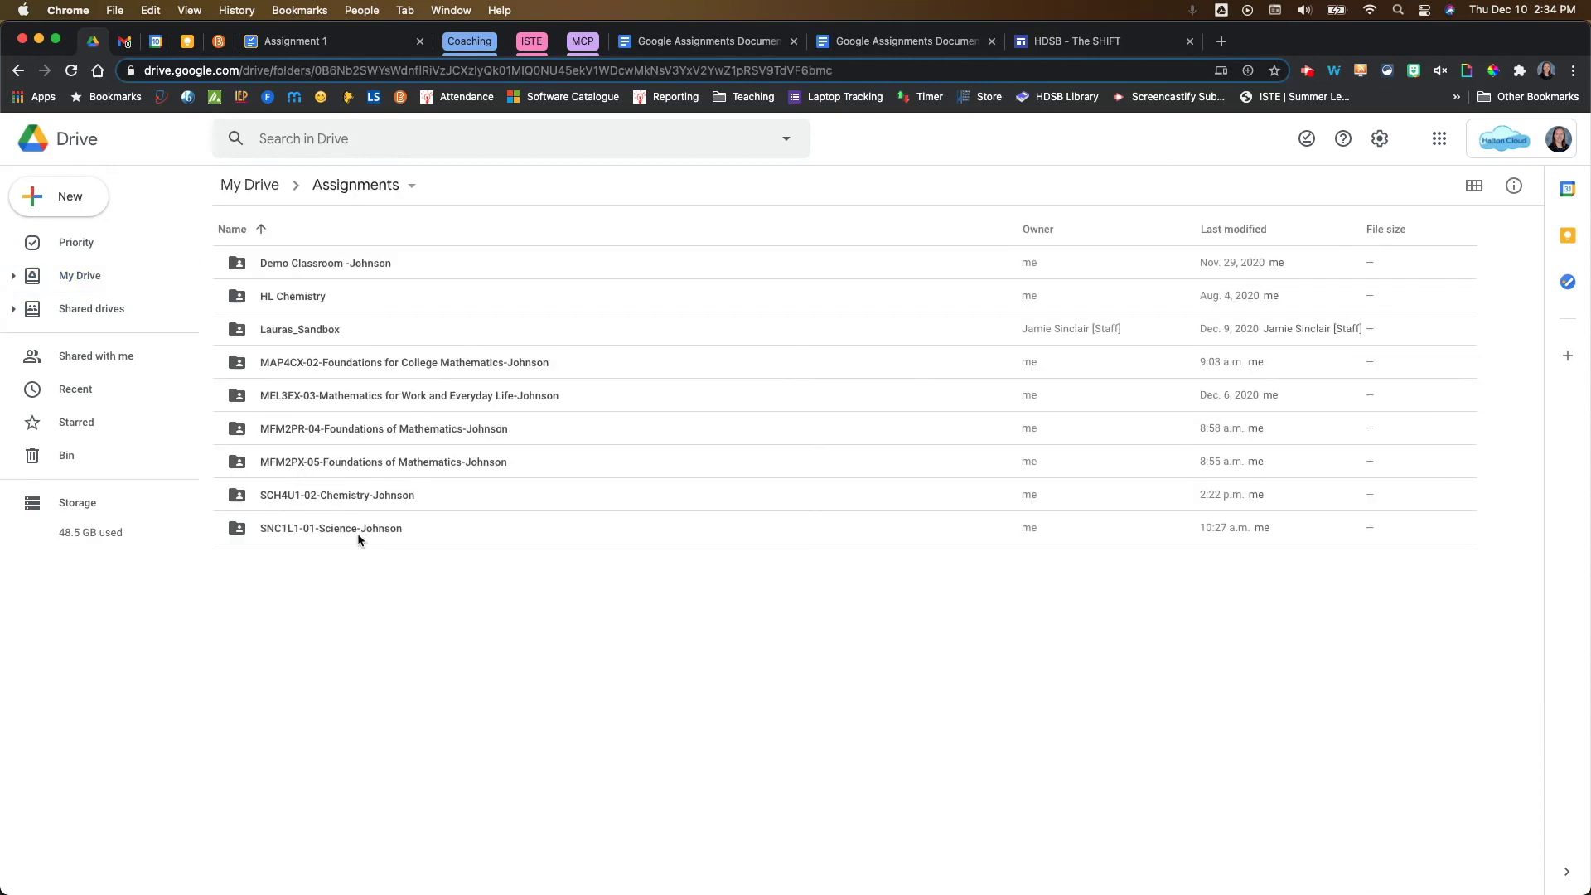
double_click(355, 495)
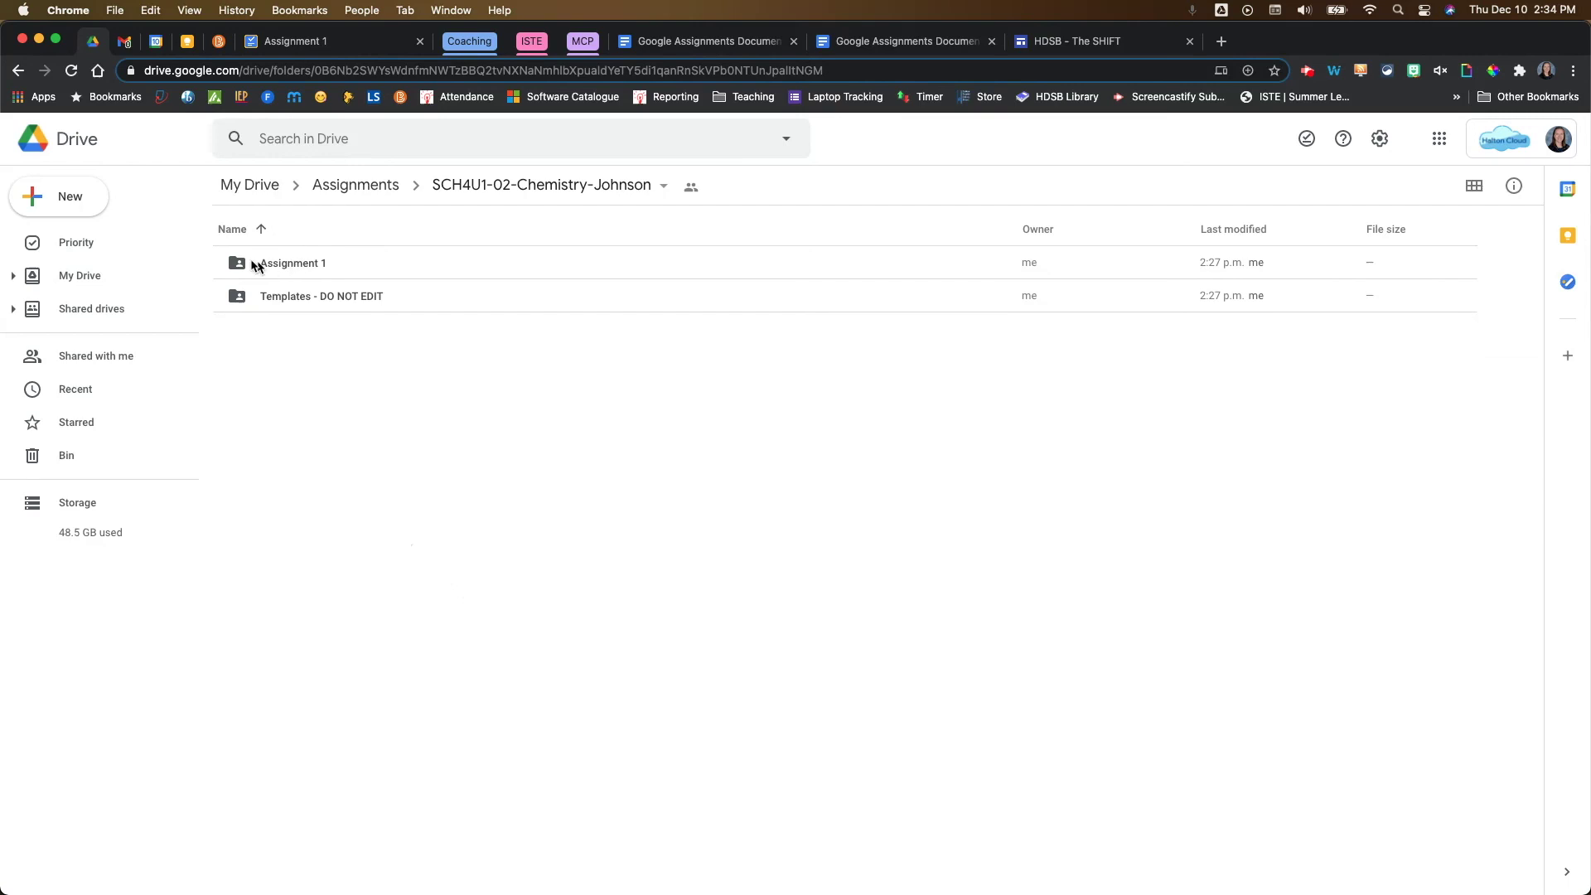
click(302, 265)
click(301, 264)
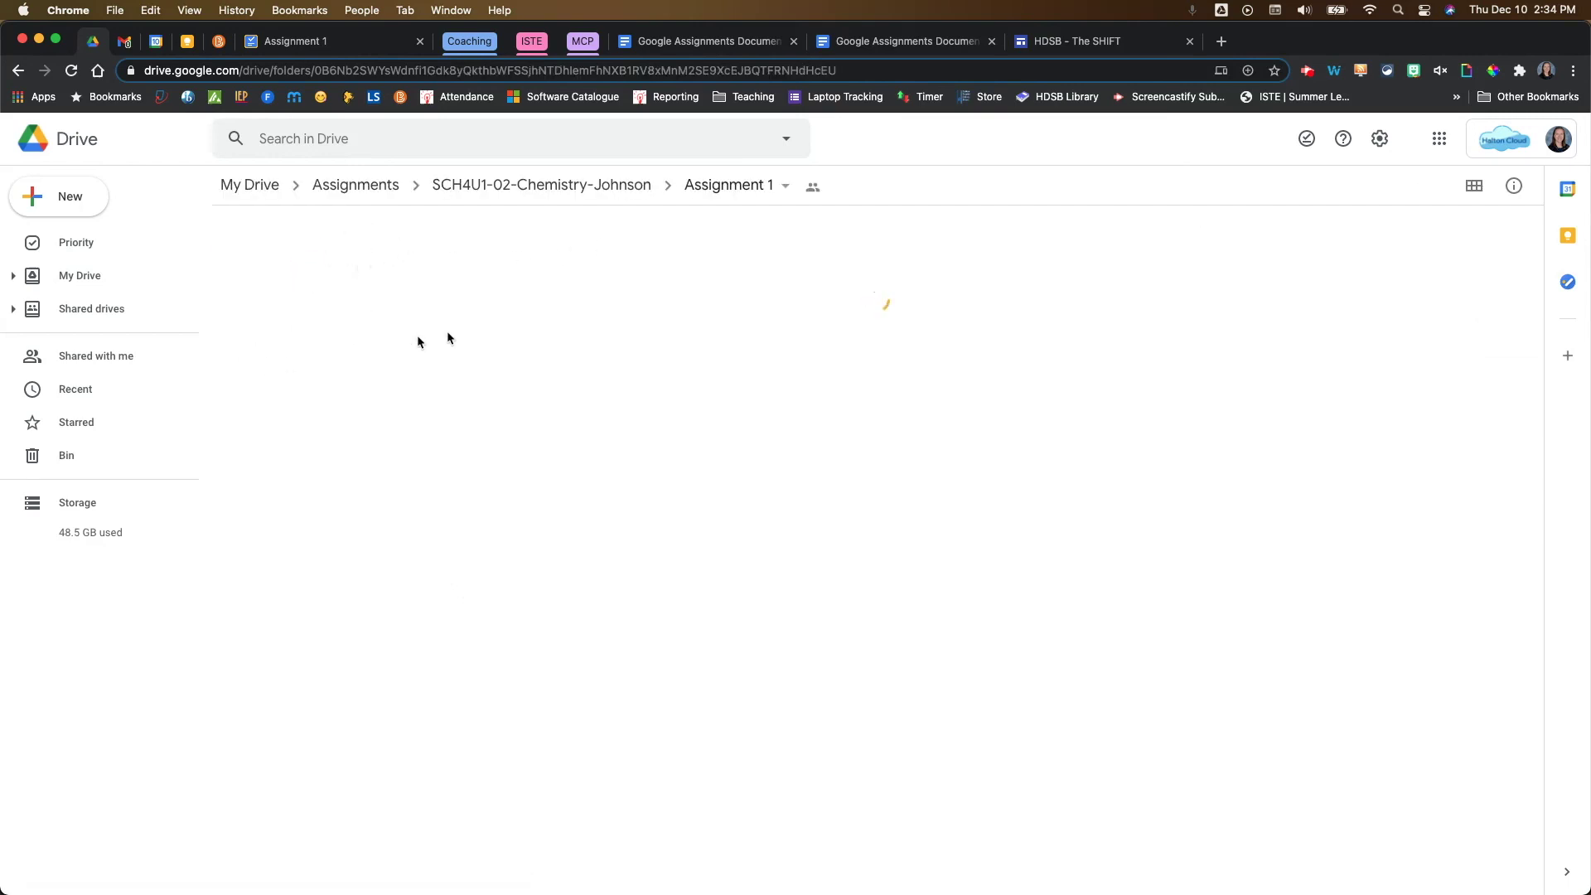
click(519, 184)
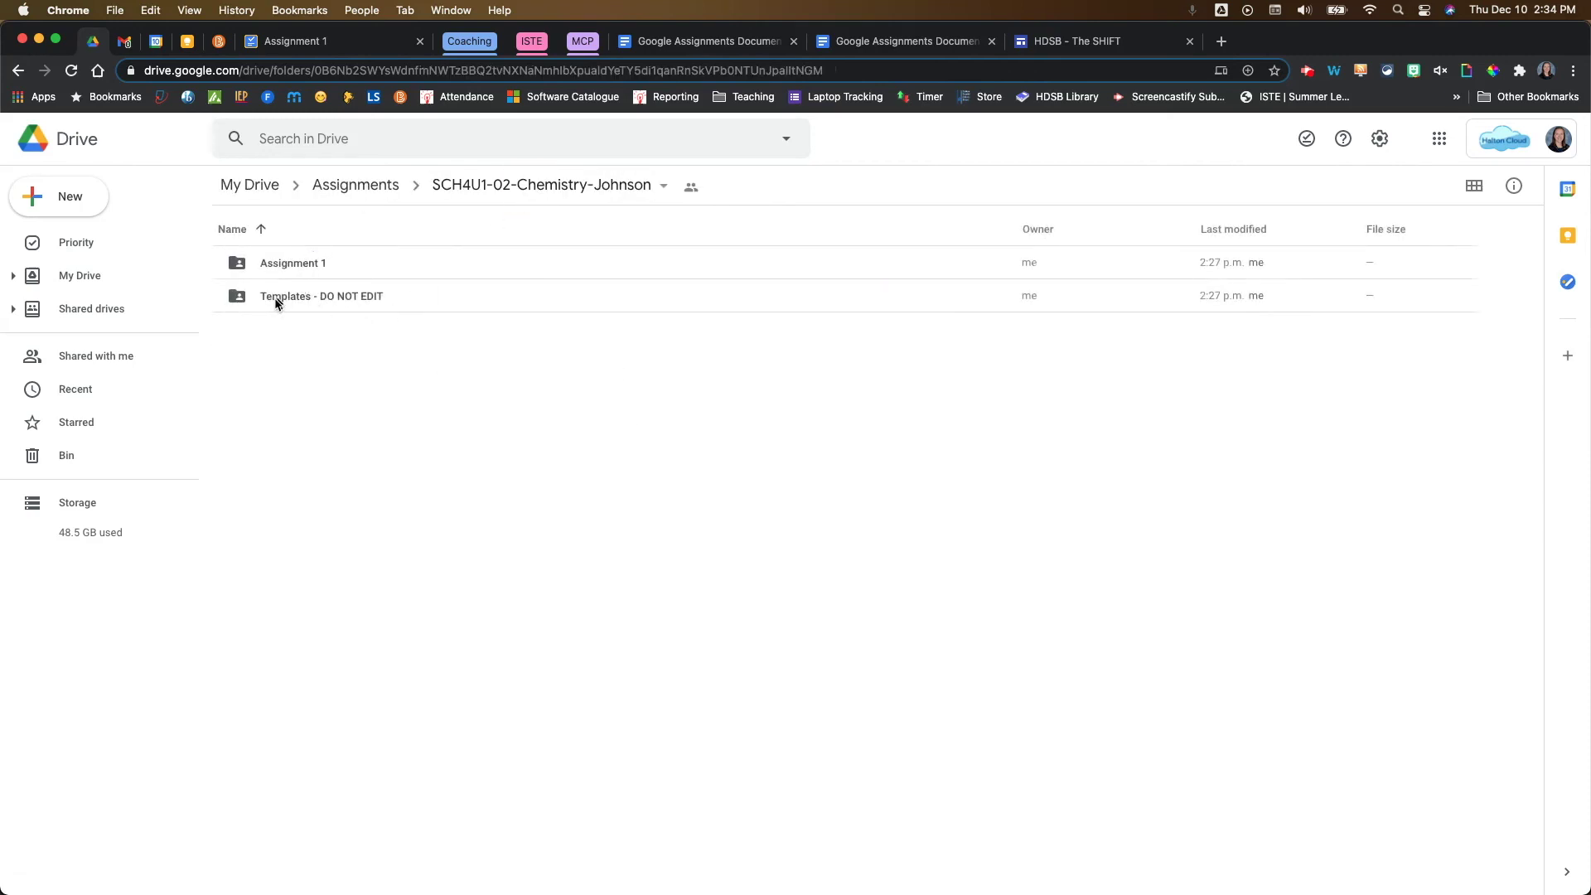
Inspect the Templates - DO NOT EDIT folder with the [Template] KWL Chart, then go up to Assignments.
double_click(317, 296)
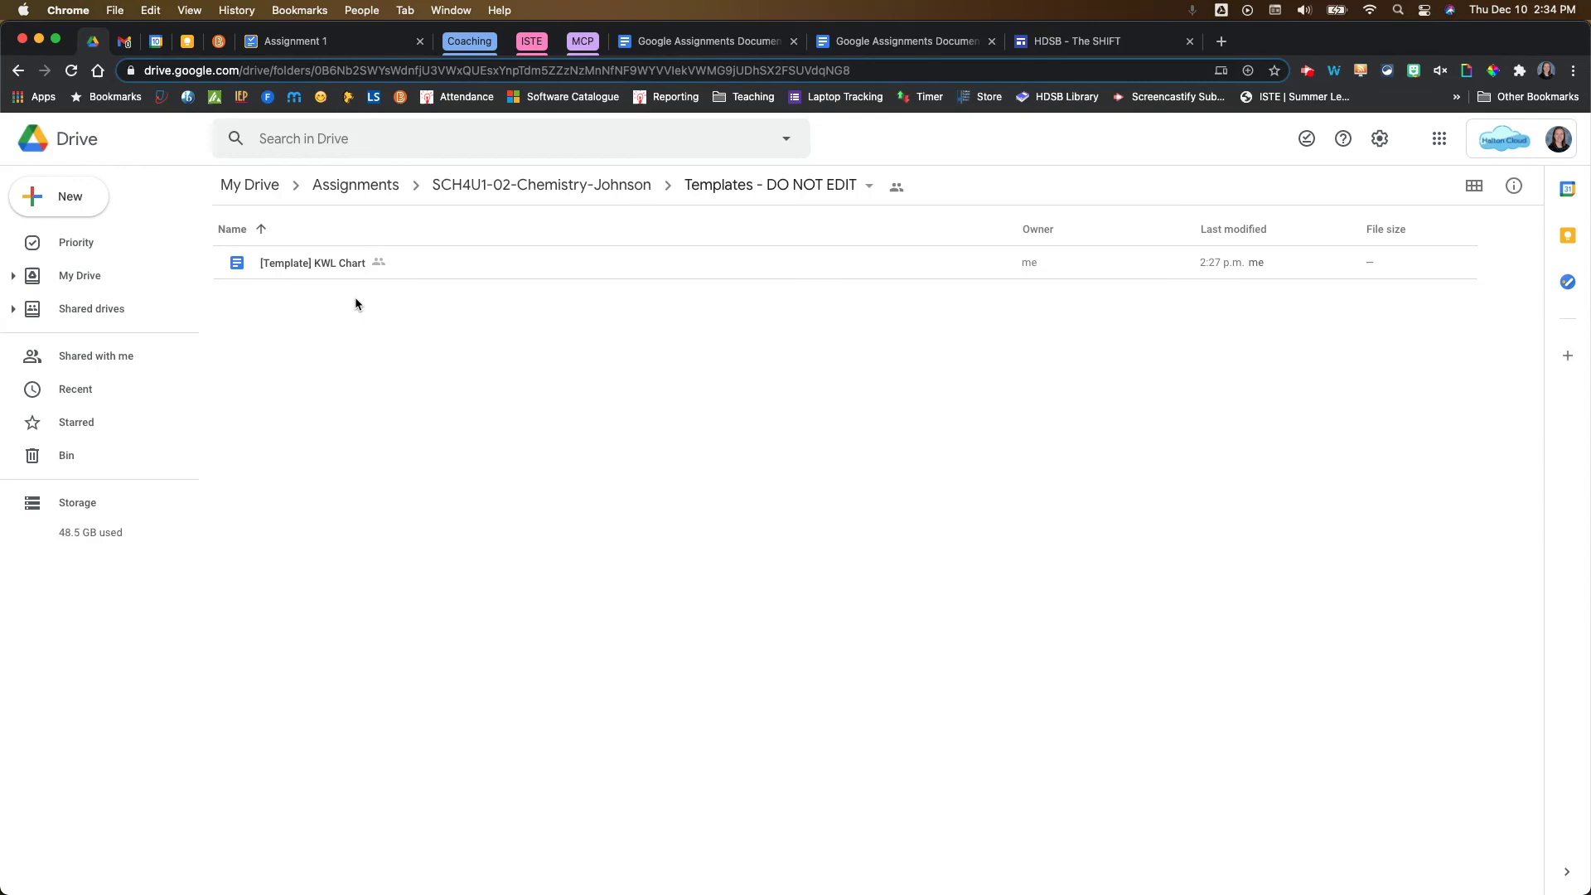
click(501, 184)
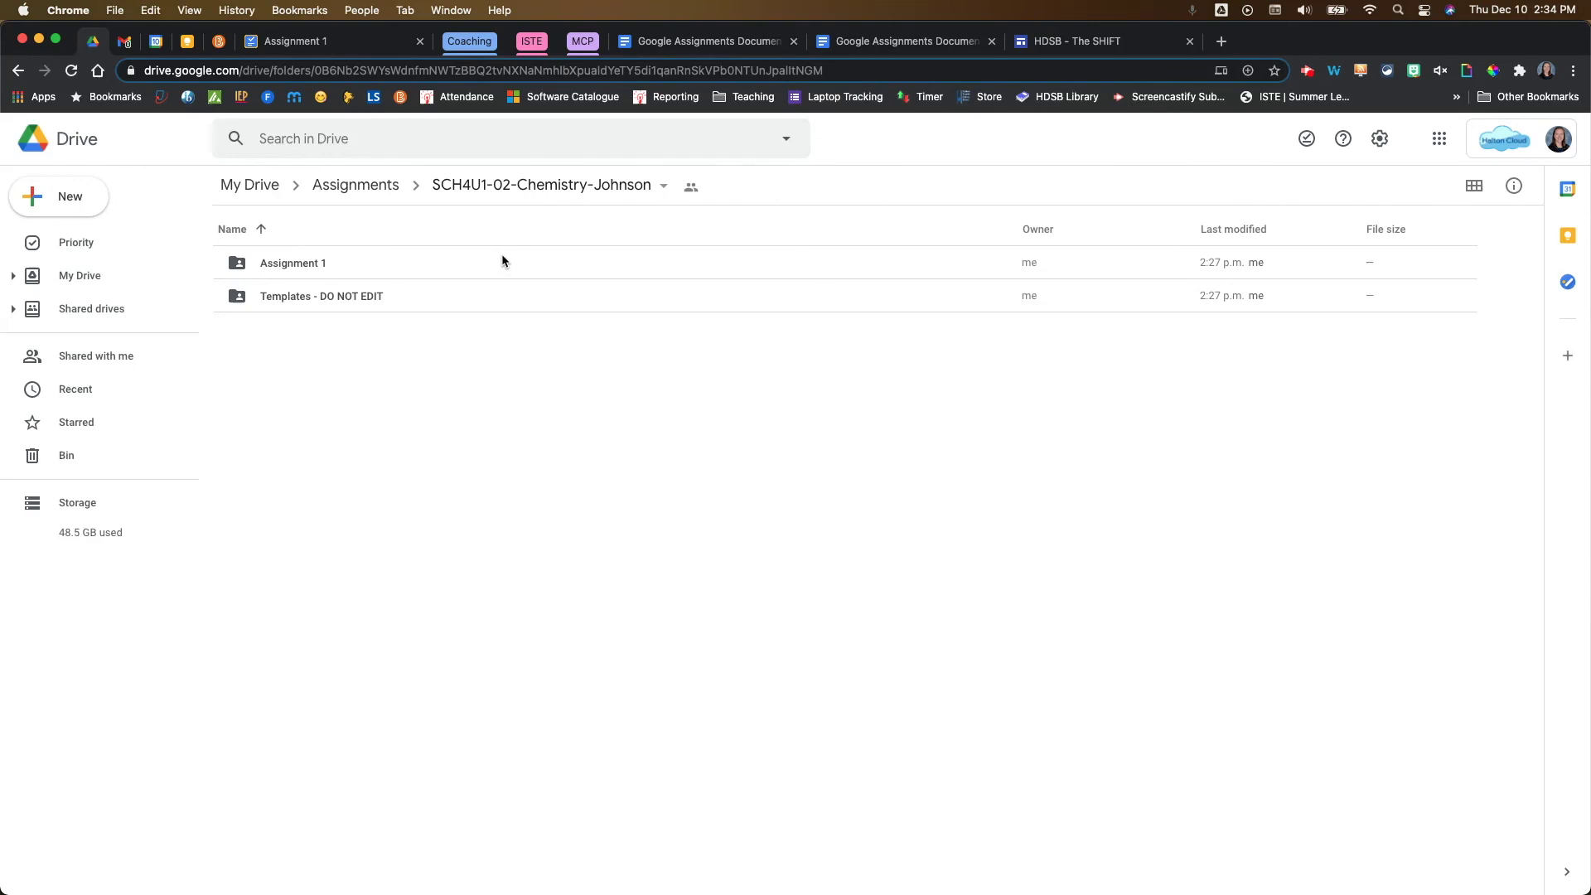
click(364, 188)
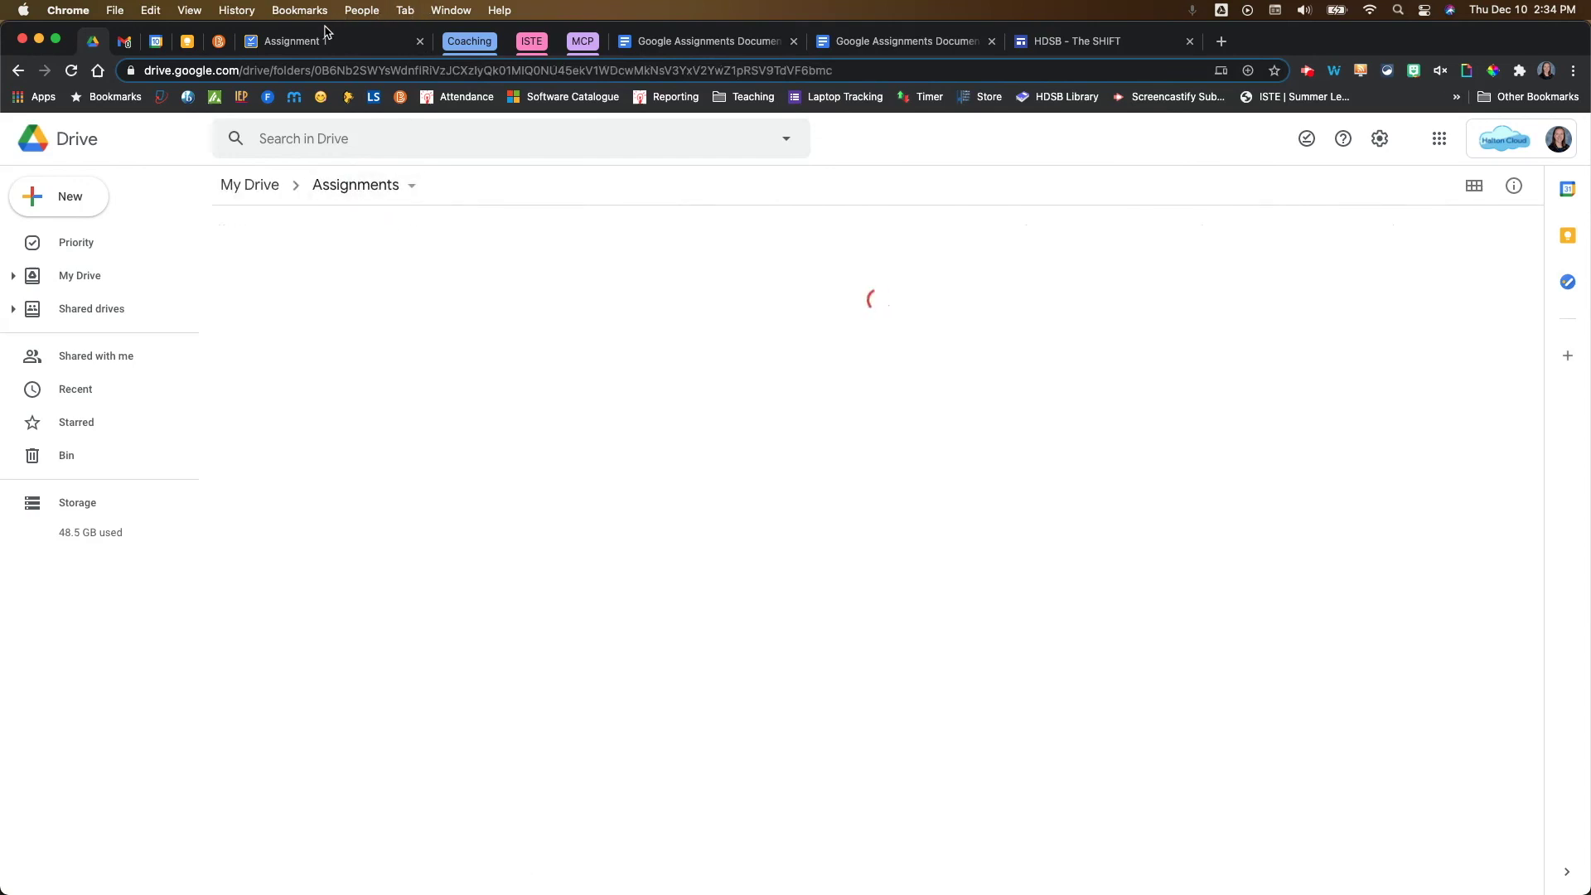